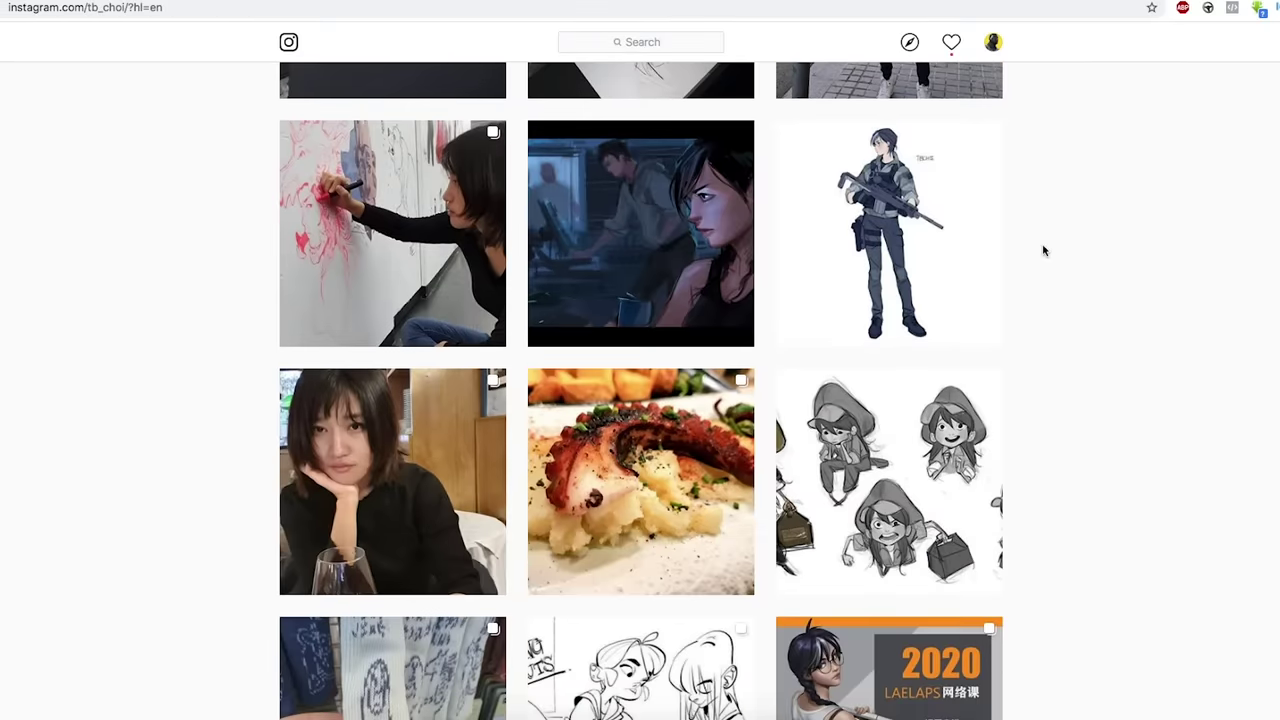
Step: Browse the tb_choi Instagram gallery to examine the artist's character sketches, figure studies and finished paintings
scroll(1043, 250, down, 1)
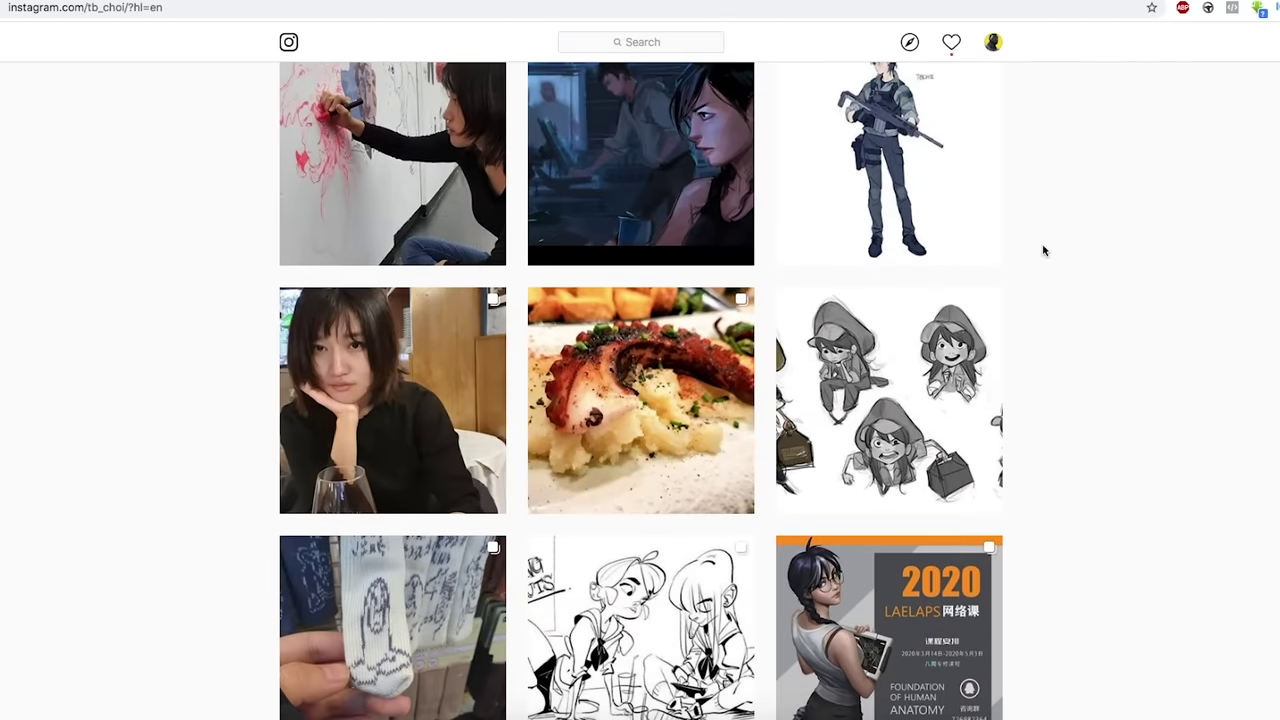
scroll(1043, 250, down, 6)
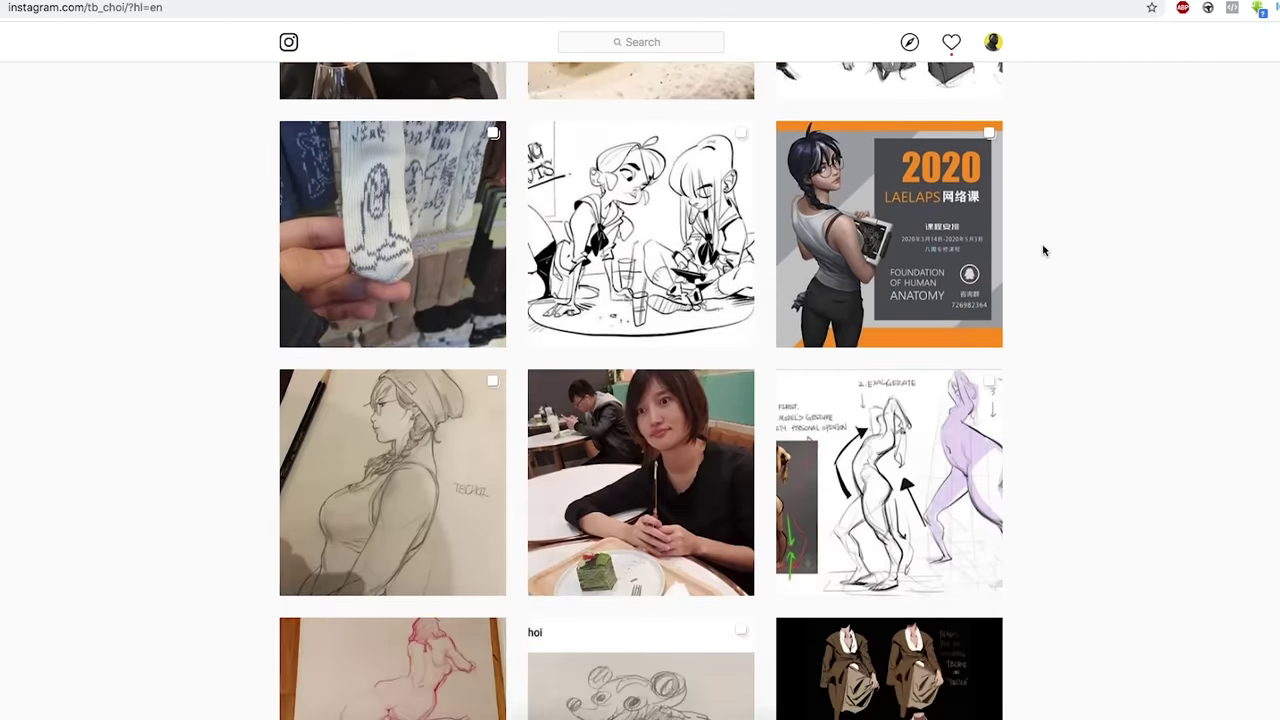
scroll(1043, 250, down, 3)
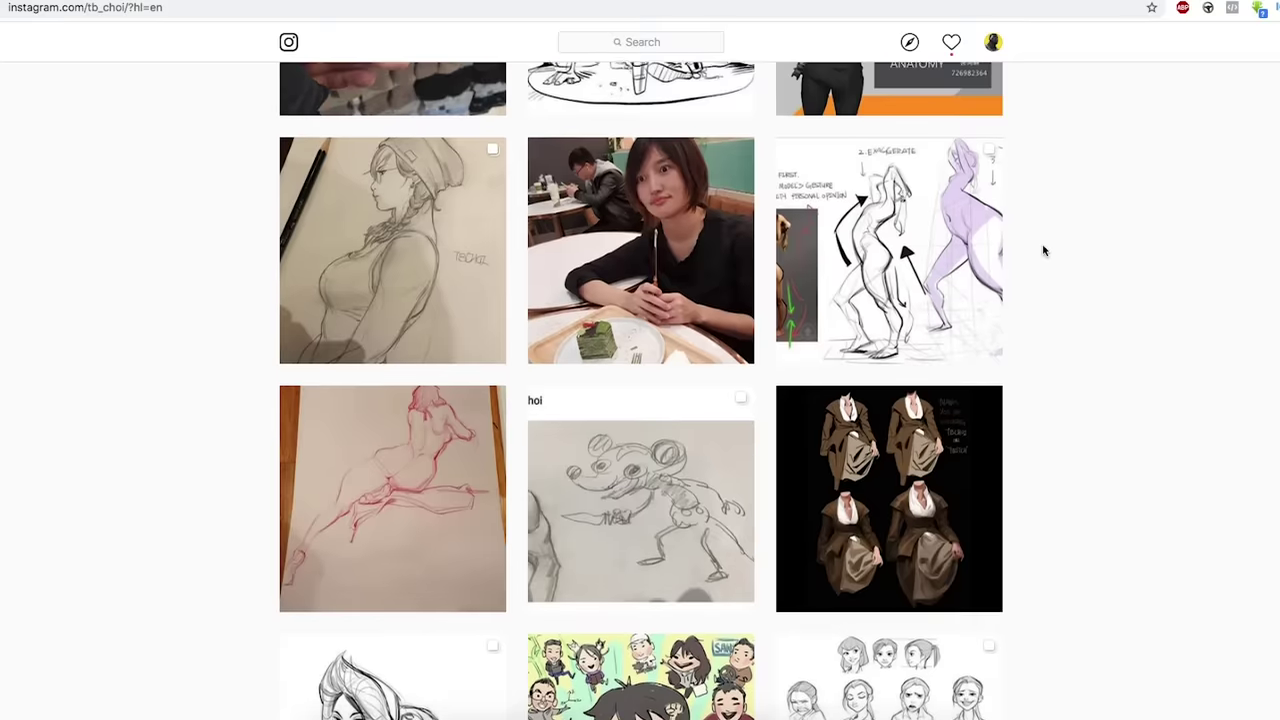
scroll(1043, 250, down, 7)
scroll(1043, 250, down, 4)
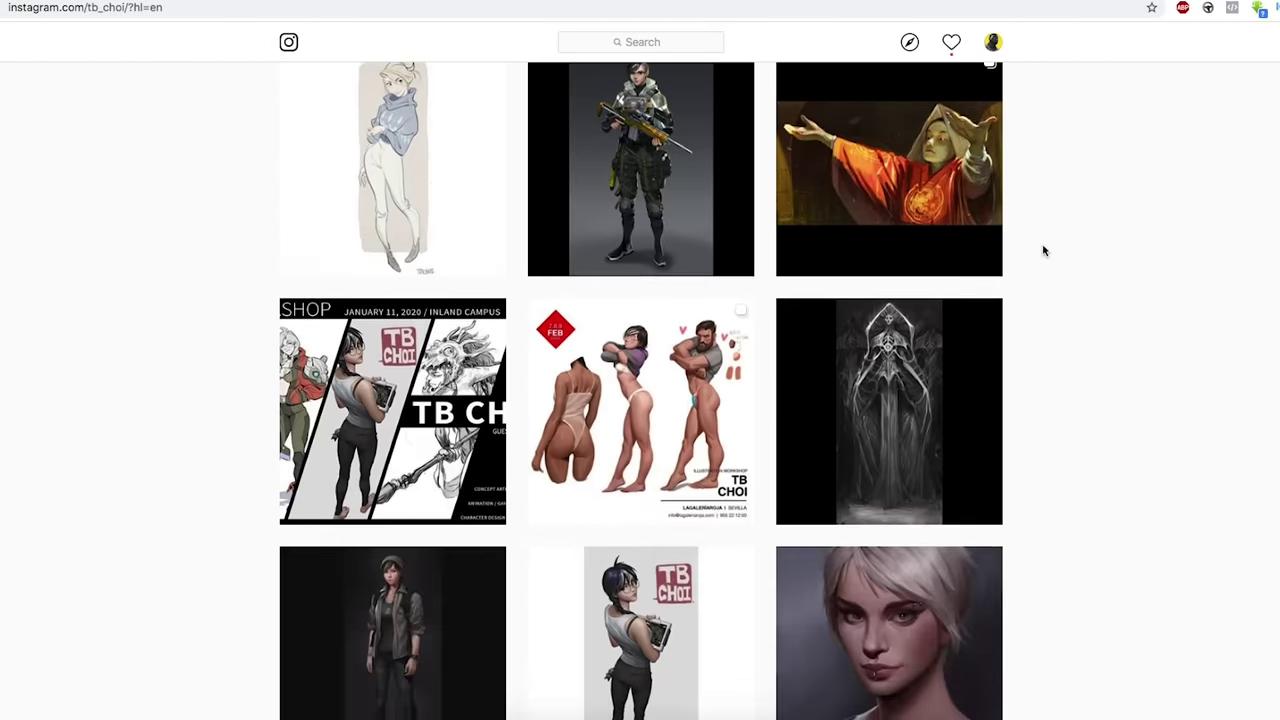
scroll(1043, 250, down, 5)
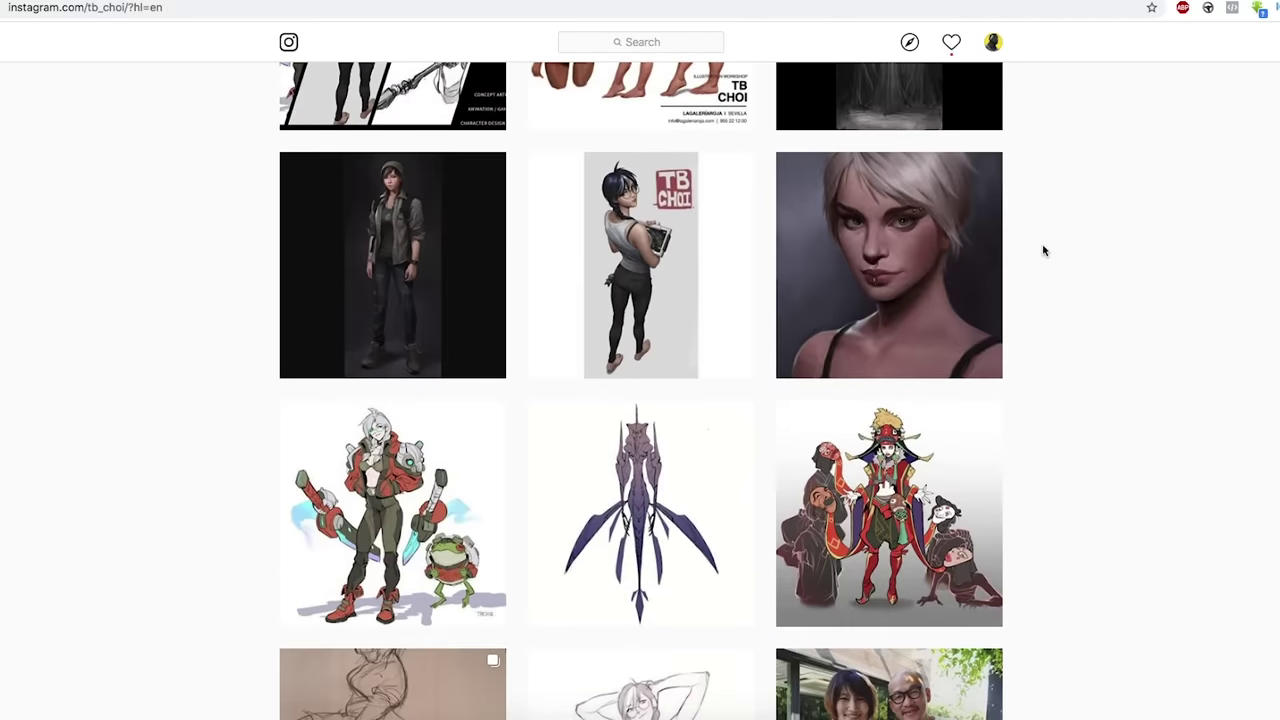
scroll(1043, 250, down, 3)
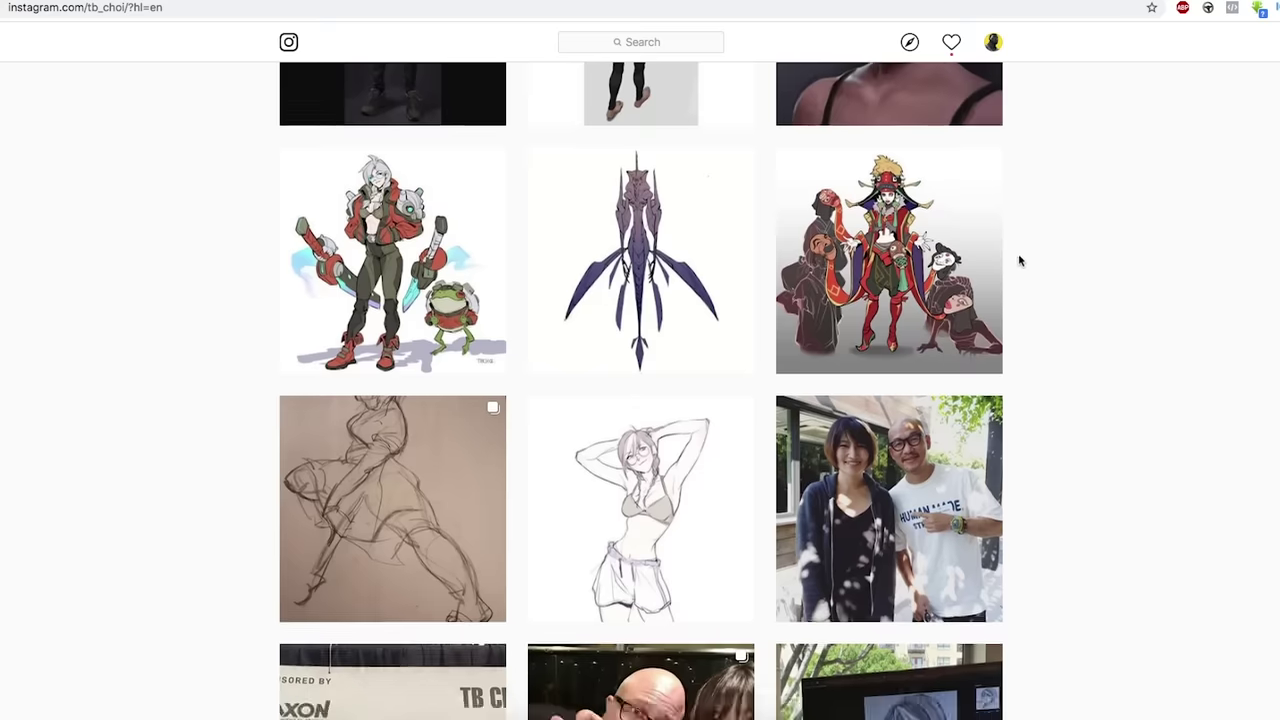
scroll(1018, 260, down, 4)
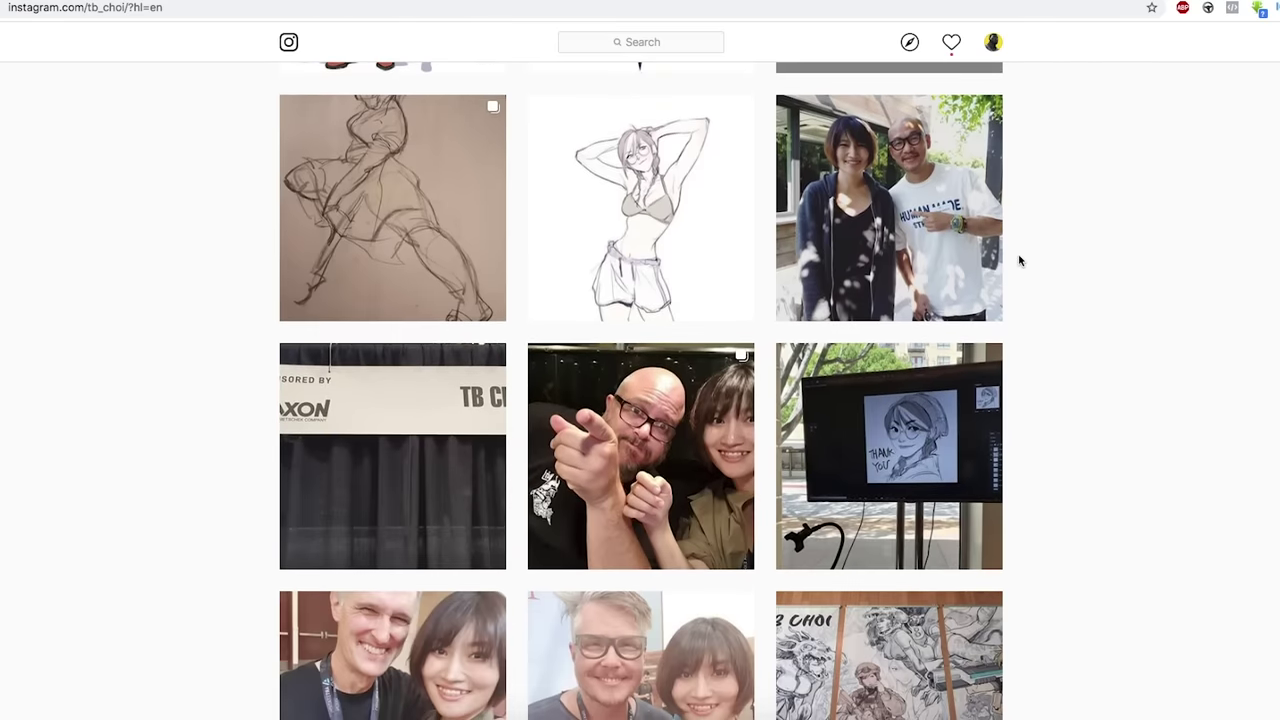
scroll(1020, 260, down, 5)
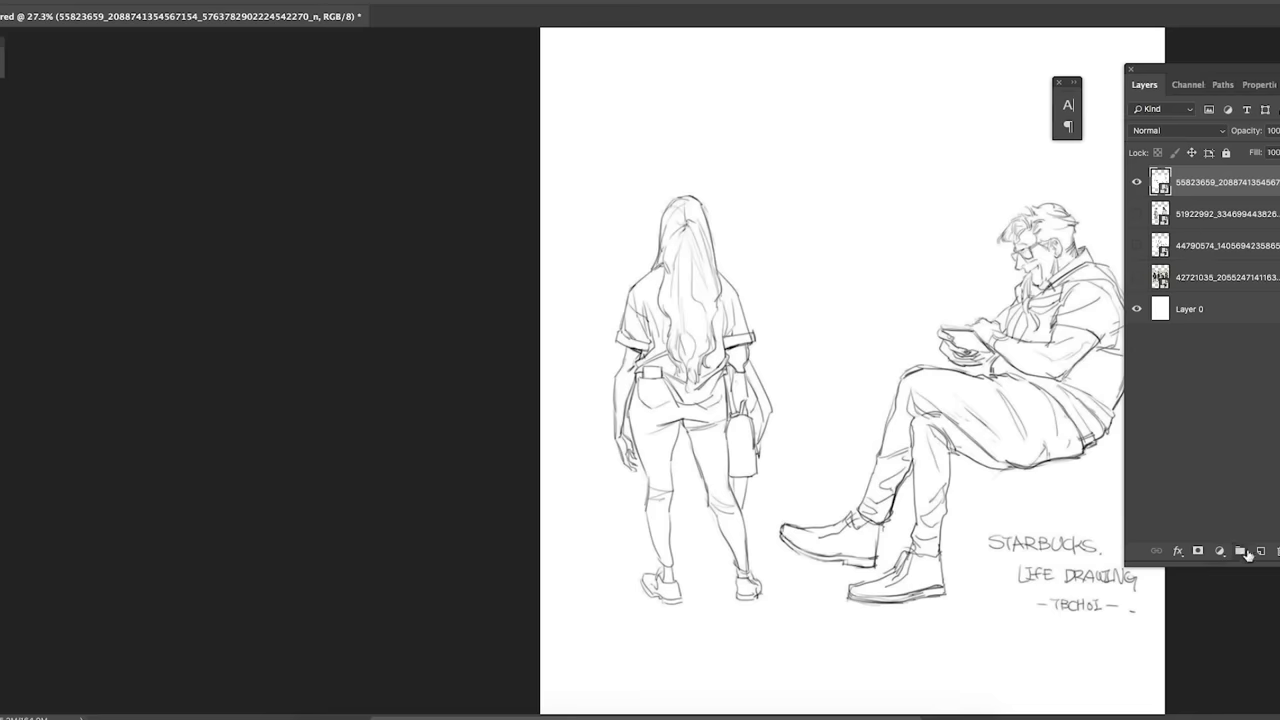
Step: Add a new layer above the Starbucks life-drawing sketch and fade the sketch layer to about 45% opacity
click(1260, 551)
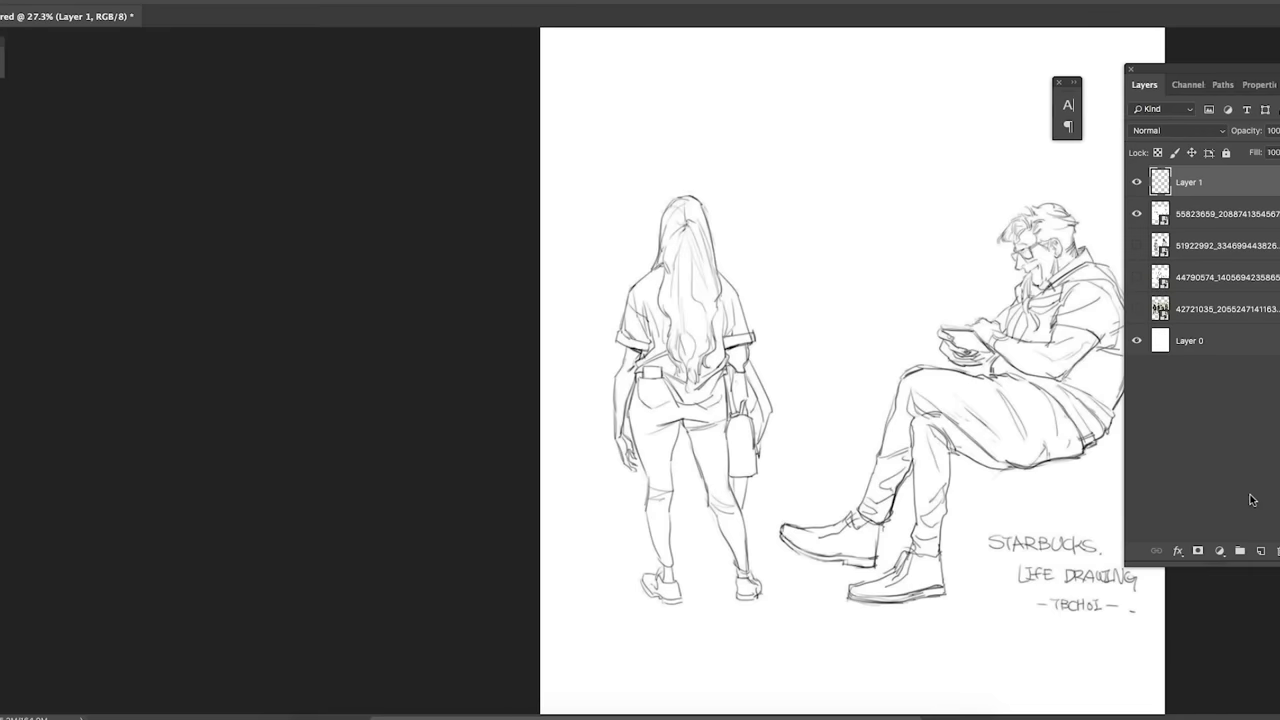
click(1192, 218)
click(1246, 131)
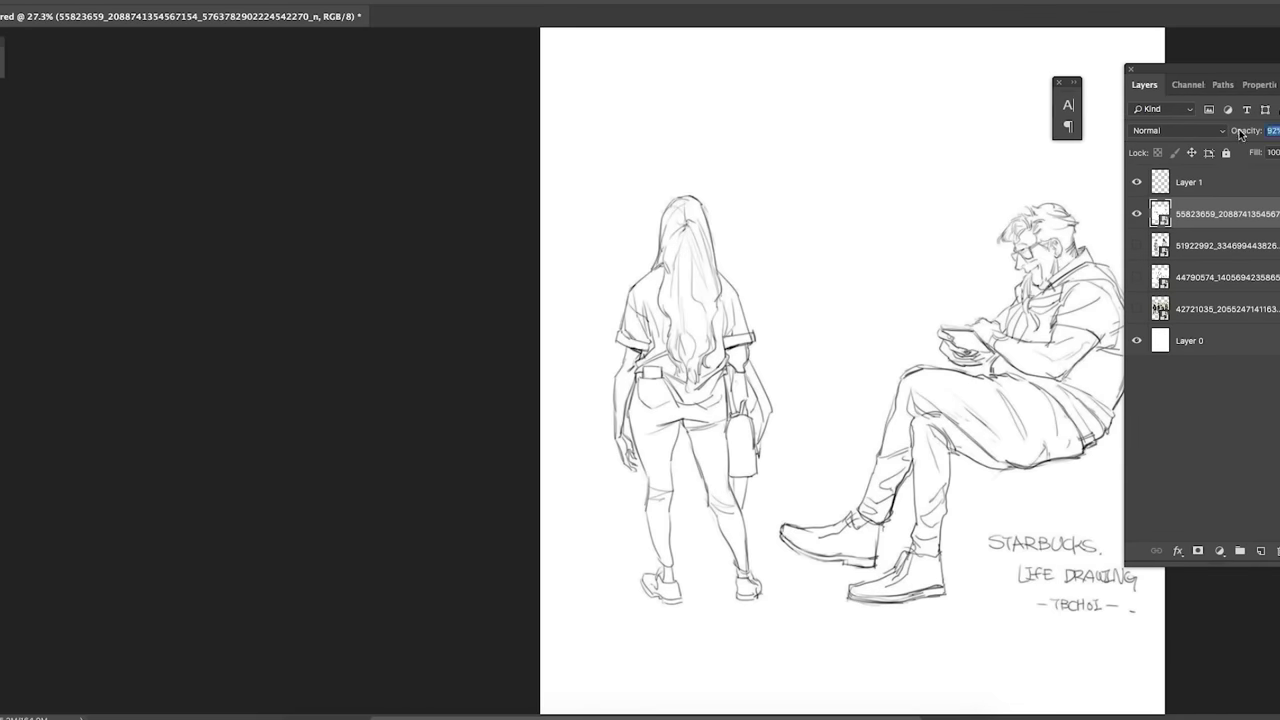
drag(1222, 133, 1204, 136)
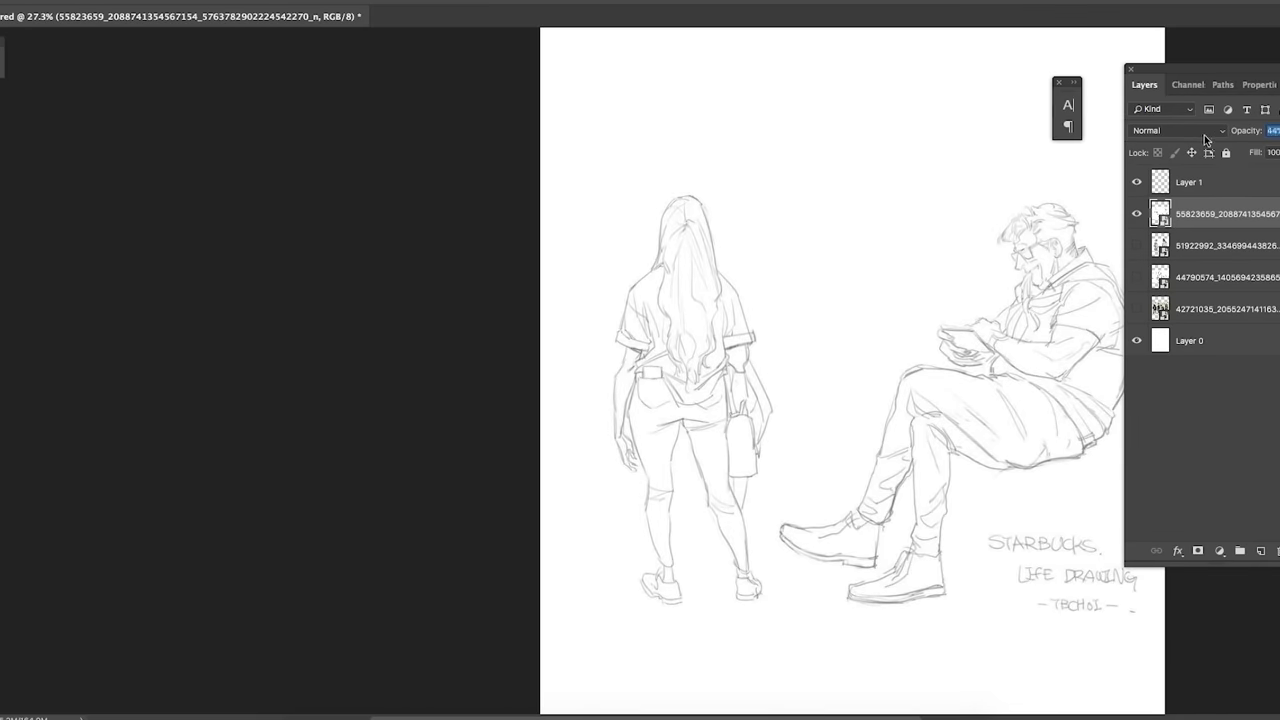
key(Down)
key(Down)
key(Down)
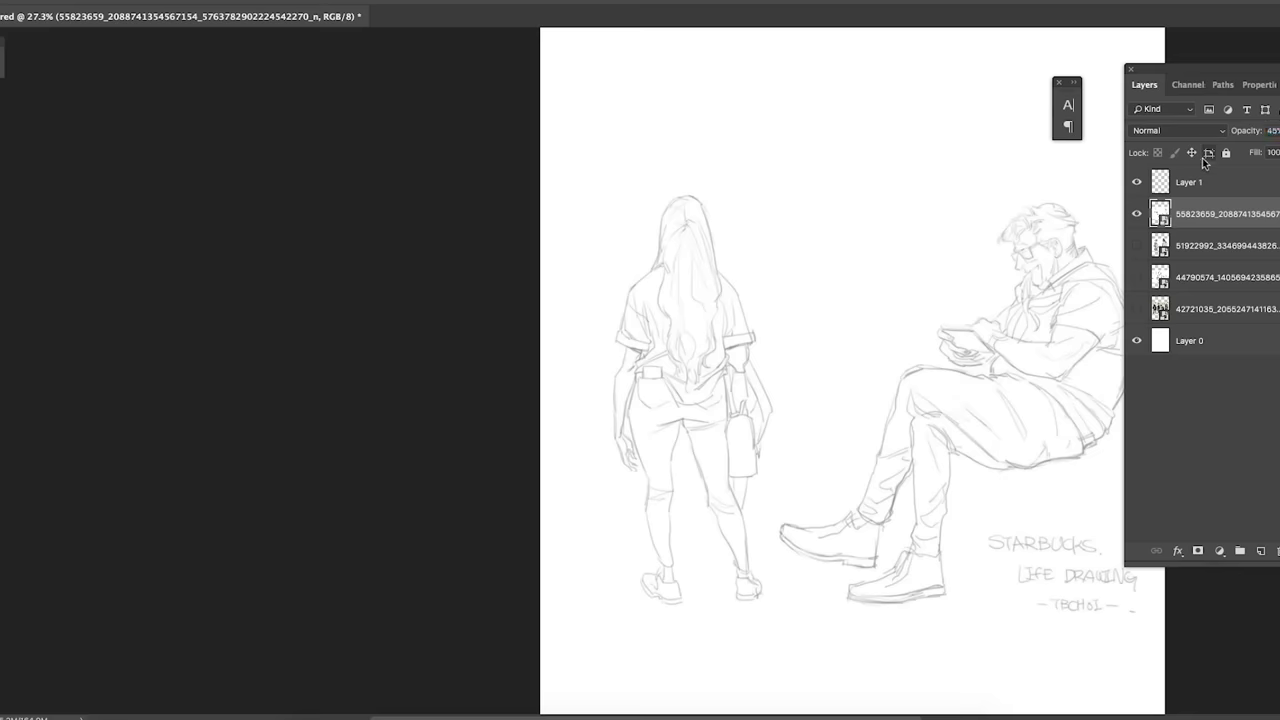
Step: Make Layer 1 active, set the foreground colour to bright red and reduce the hard round brush's size
click(1190, 184)
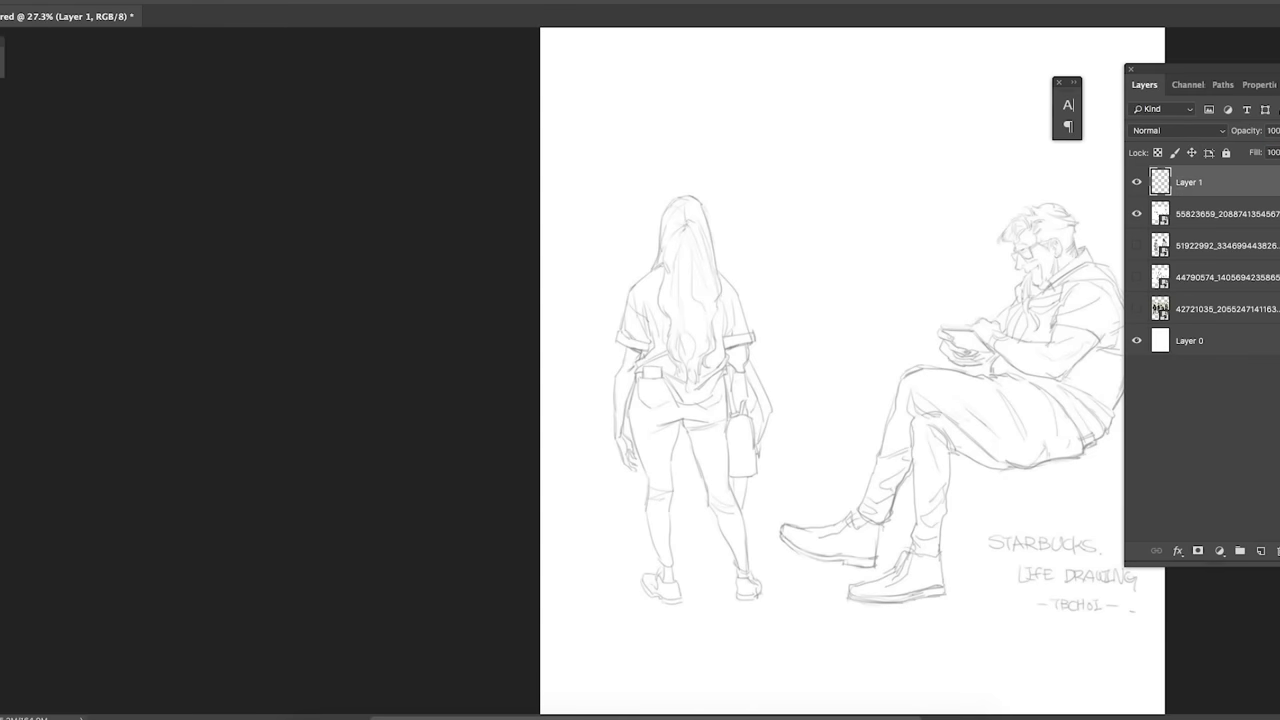
click(2, 491)
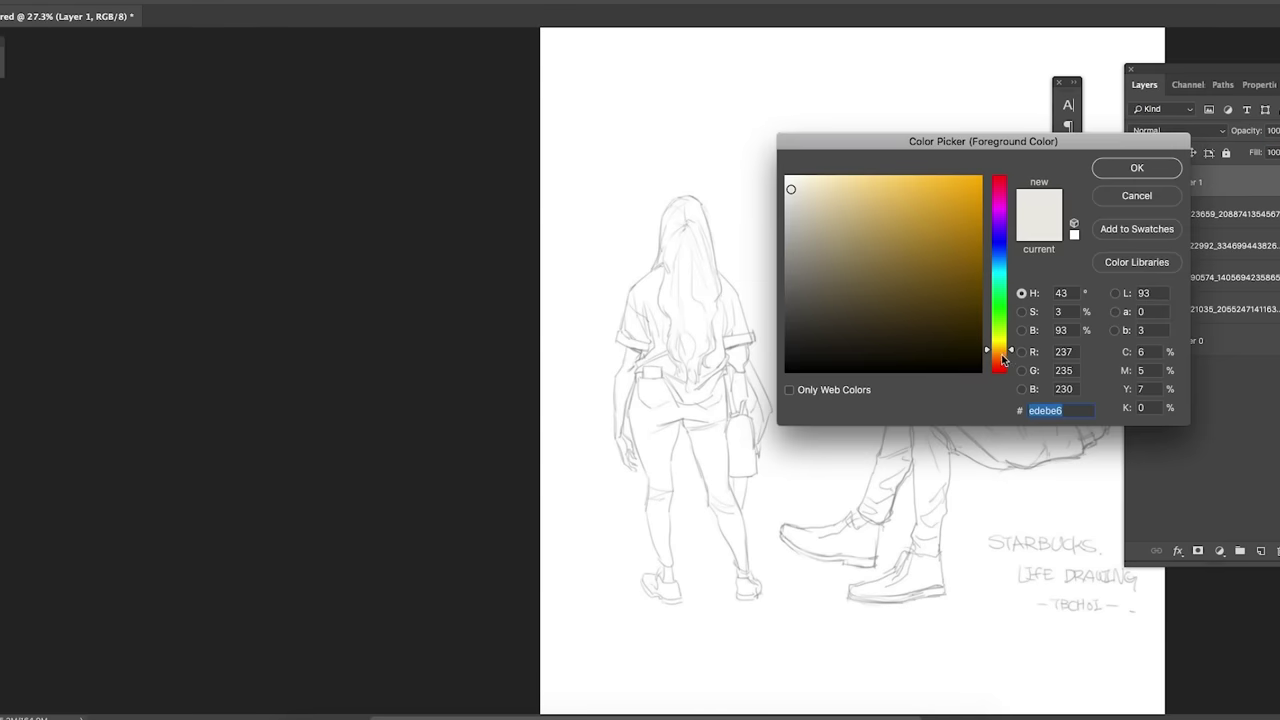
drag(1002, 356, 997, 390)
drag(966, 186, 988, 182)
click(1115, 167)
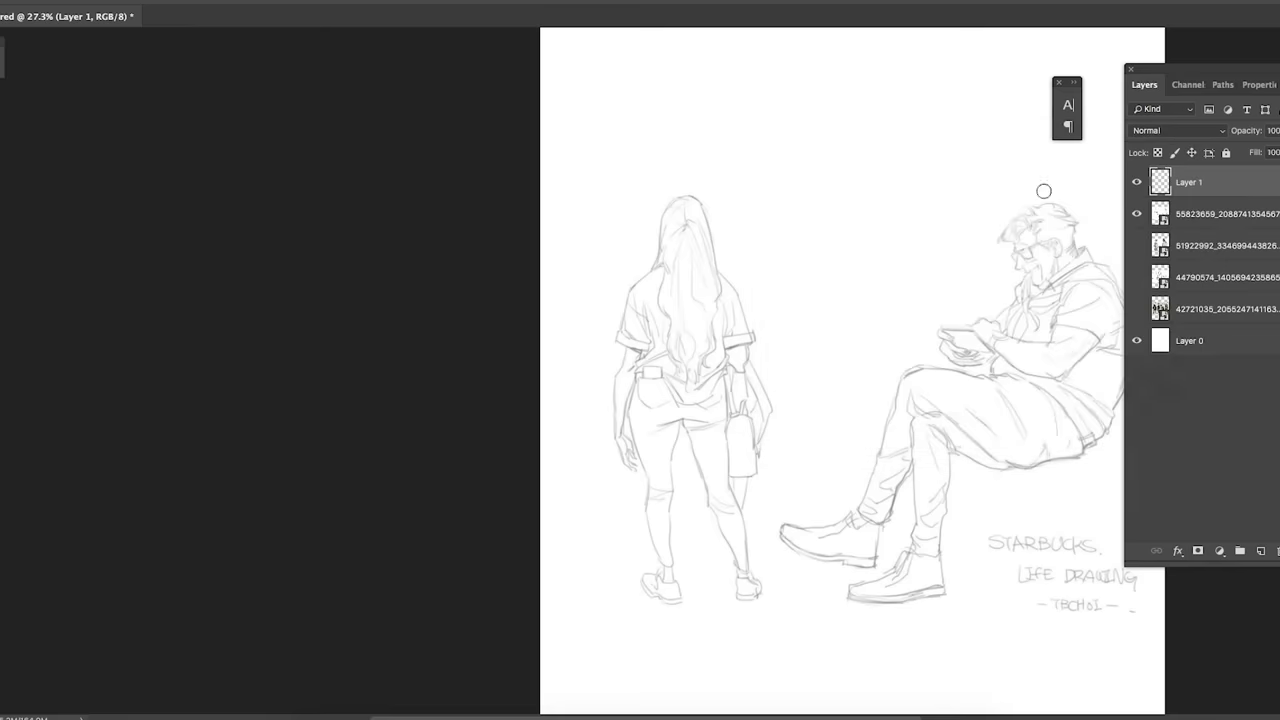
right_click(828, 222)
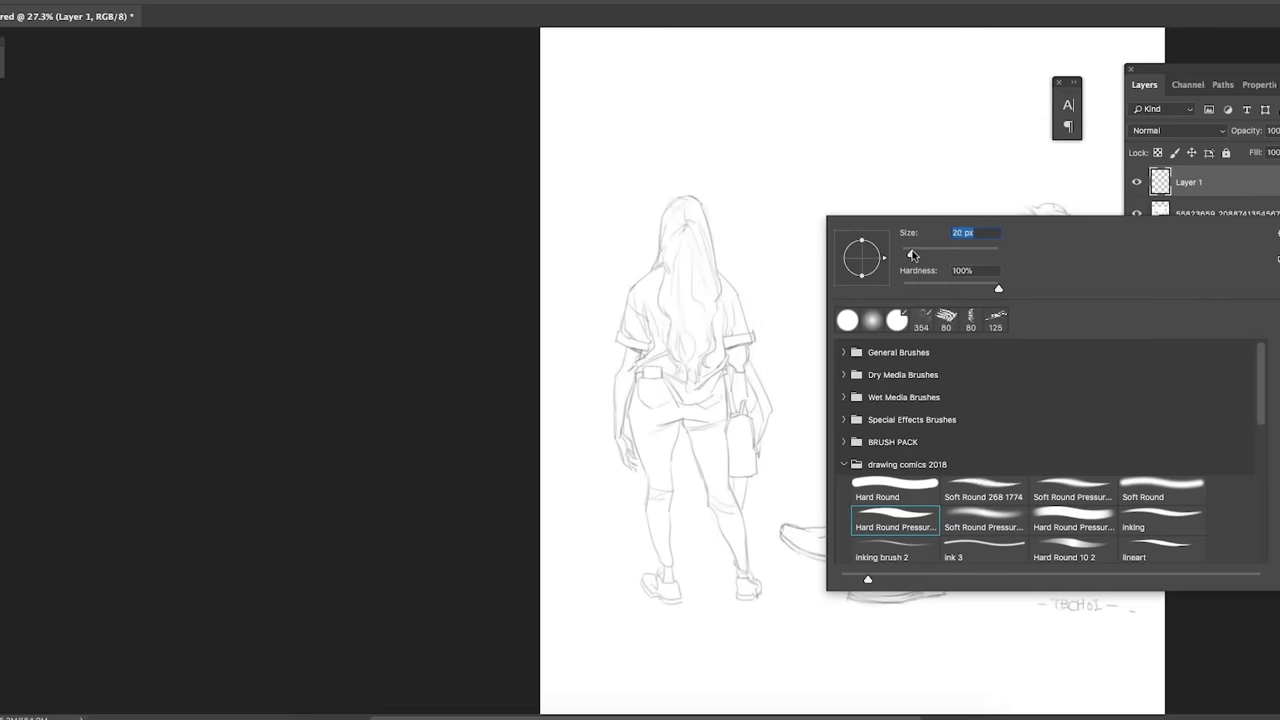
click(464, 220)
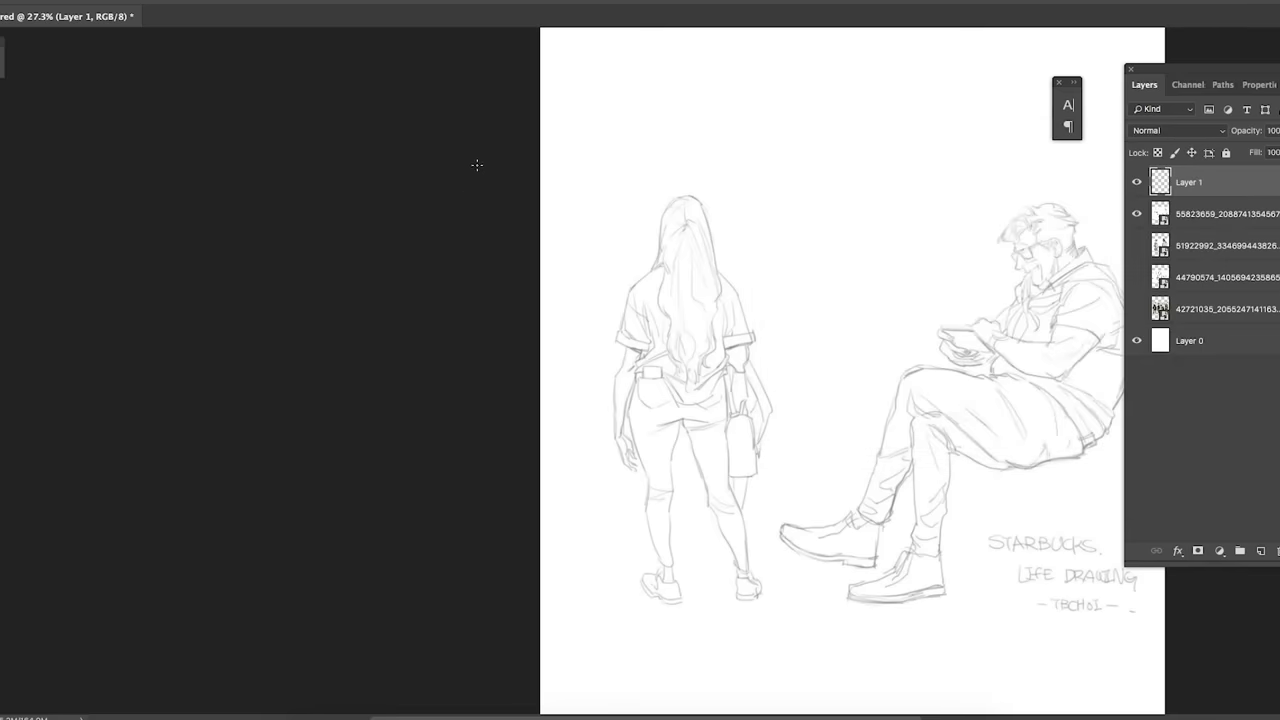
Step: Examine the standing woman's shirt and trouser folds from head to feet in the faded sketch
drag(711, 450, 720, 380)
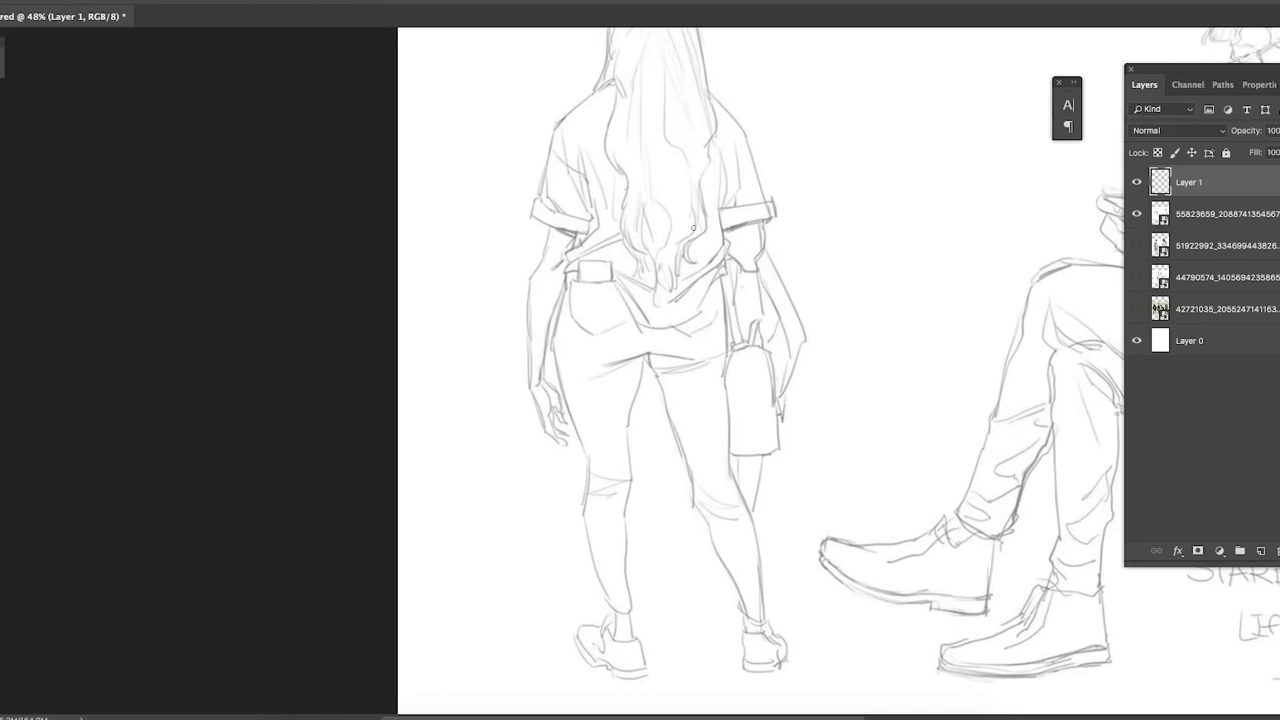
scroll(710, 290, down, 5)
scroll(727, 264, up, 3)
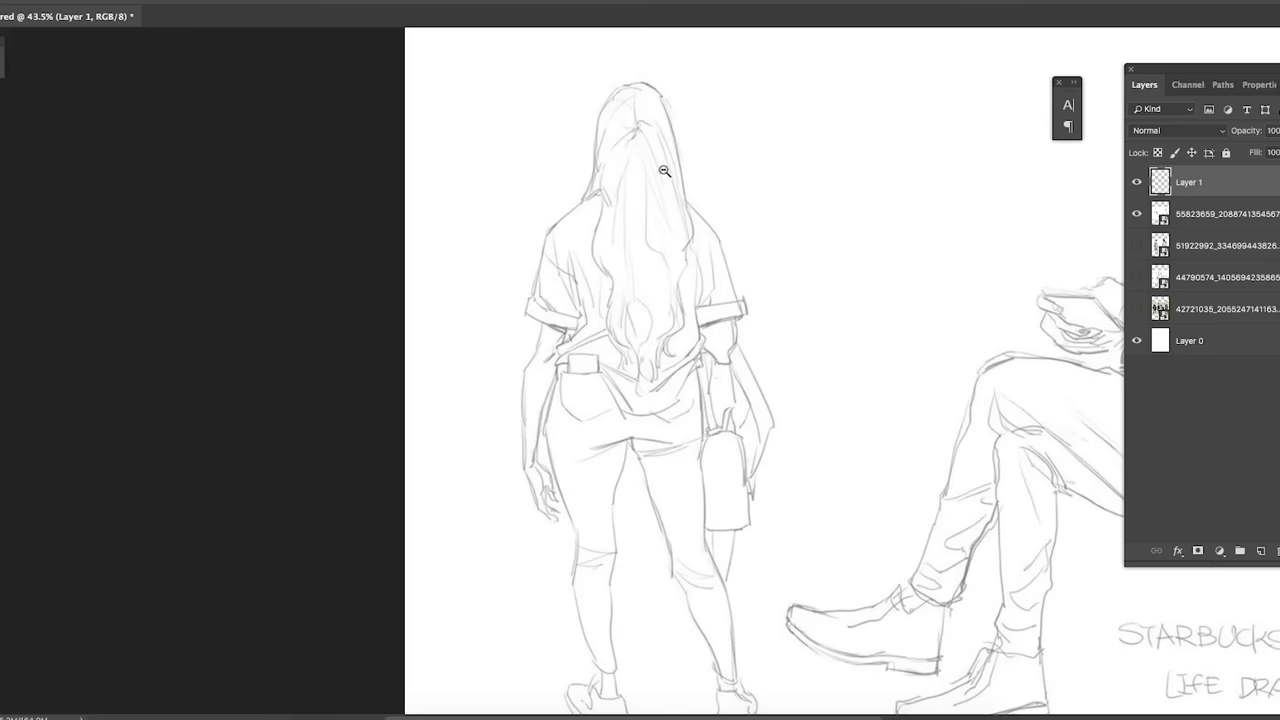
scroll(842, 370, down, 3)
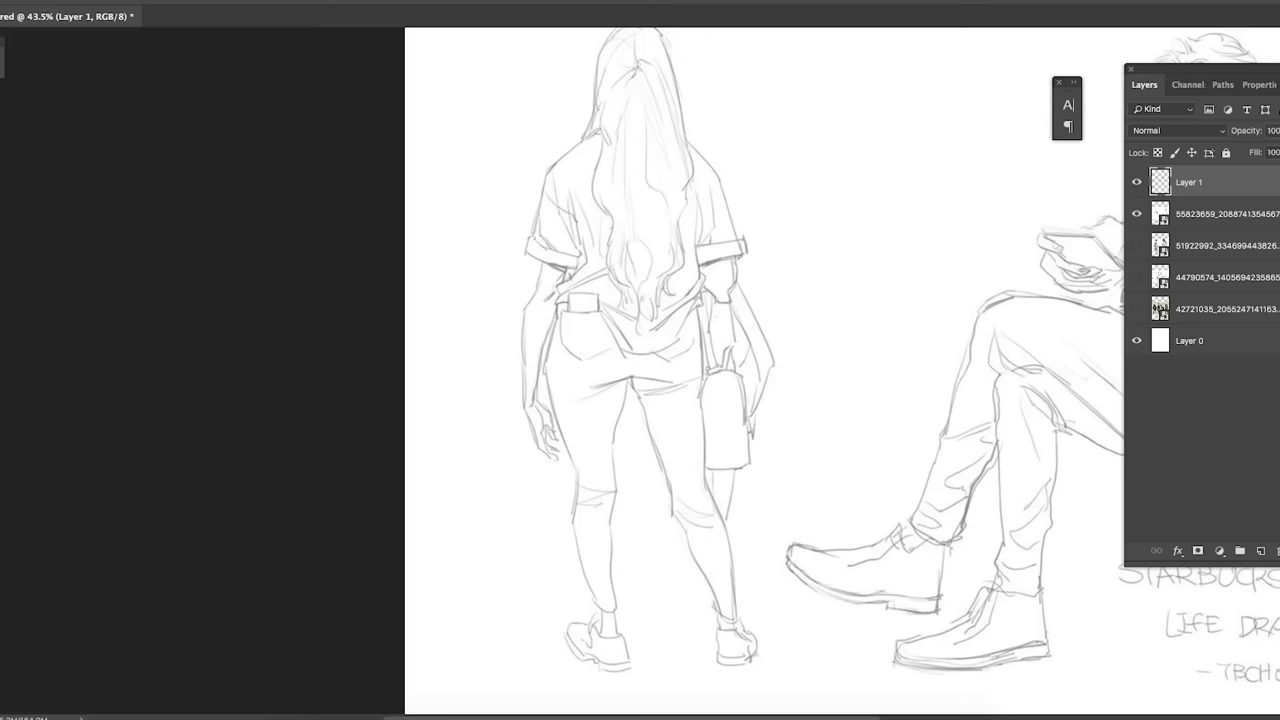
scroll(760, 370, up, 2)
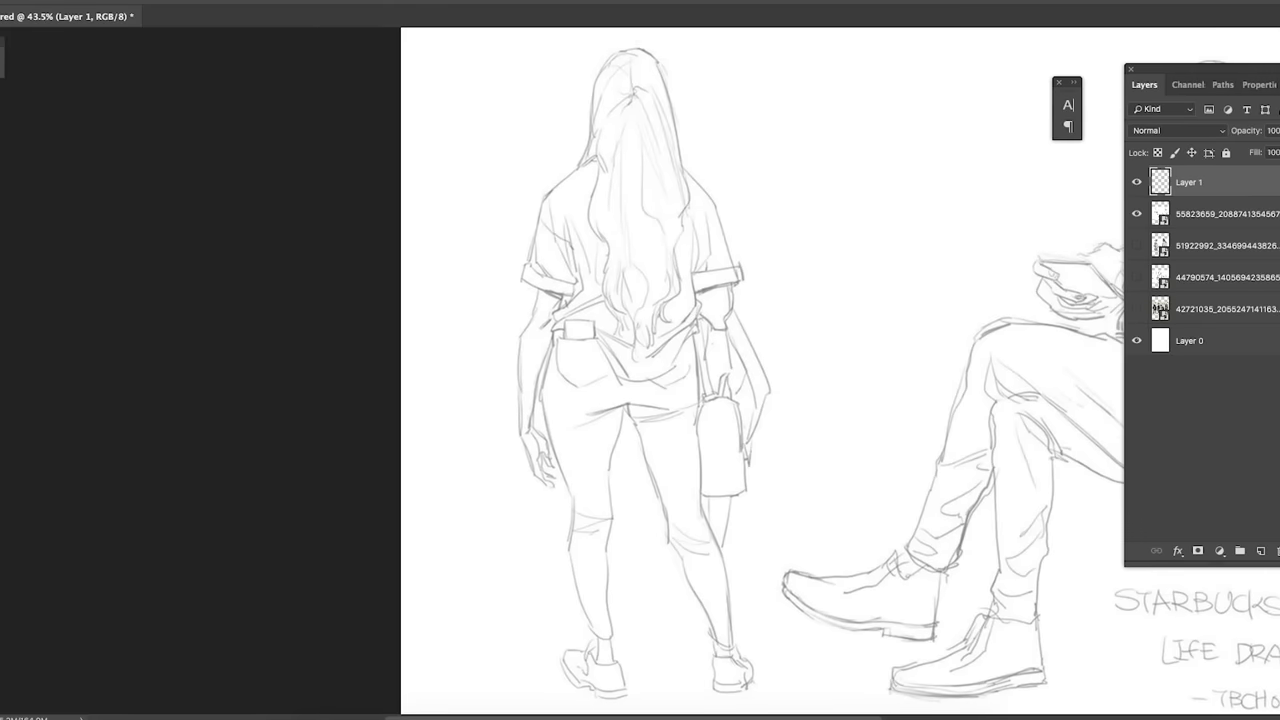
drag(840, 104, 728, 269)
drag(785, 175, 773, 252)
drag(669, 117, 728, 109)
drag(657, 187, 615, 203)
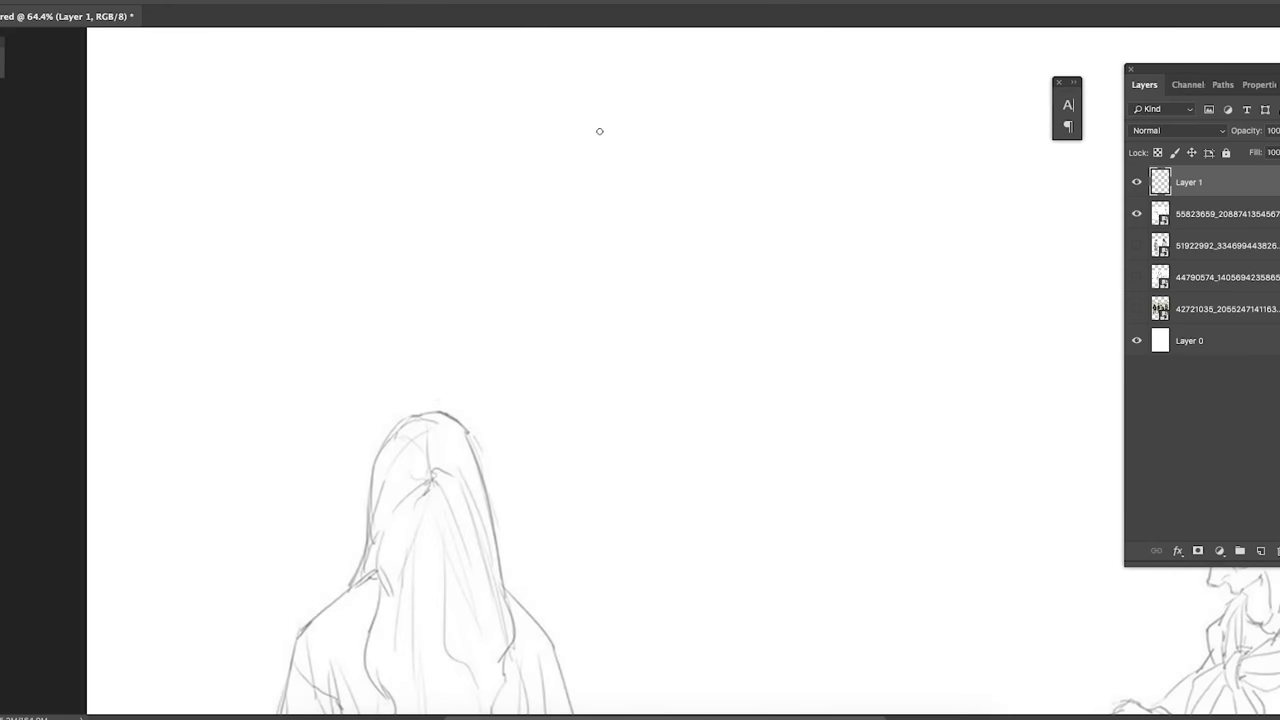
Step: Handwrite the red headings "PINCH" and "STRETCH" side by side in the blank area above the standing figure
drag(594, 125, 596, 142)
mouse_move(618, 129)
mouse_down()
mouse_move(619, 154)
mouse_move(657, 122)
mouse_move(684, 153)
mouse_up()
drag(689, 127, 693, 146)
drag(716, 97, 719, 128)
drag(686, 131, 722, 118)
mouse_move(848, 84)
mouse_down()
mouse_move(824, 120)
mouse_move(860, 124)
mouse_up()
mouse_move(842, 90)
mouse_down()
mouse_move(876, 86)
mouse_move(872, 122)
mouse_up()
mouse_move(874, 88)
mouse_down()
mouse_move(872, 110)
mouse_move(898, 108)
mouse_up()
drag(920, 82, 924, 96)
mouse_move(918, 80)
mouse_down()
mouse_move(942, 72)
mouse_move(936, 110)
mouse_up()
mouse_move(970, 70)
mouse_down()
mouse_move(972, 100)
mouse_move(990, 104)
mouse_up()
drag(1002, 54, 1000, 88)
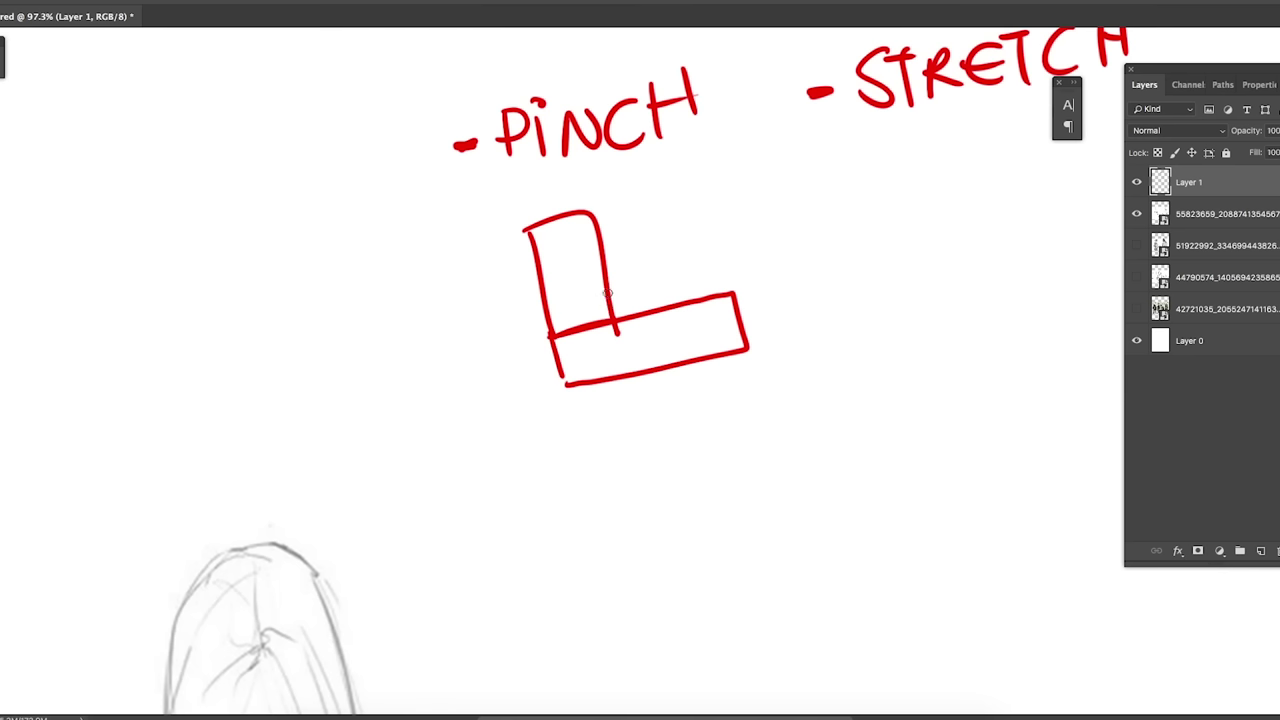
Step: Mark the inner corner of the L-shaped form under PINCH with a solid dot and radiate fold lines from it
mouse_move(607, 292)
mouse_down()
mouse_move(616, 320)
mouse_move(600, 322)
mouse_move(612, 318)
mouse_up()
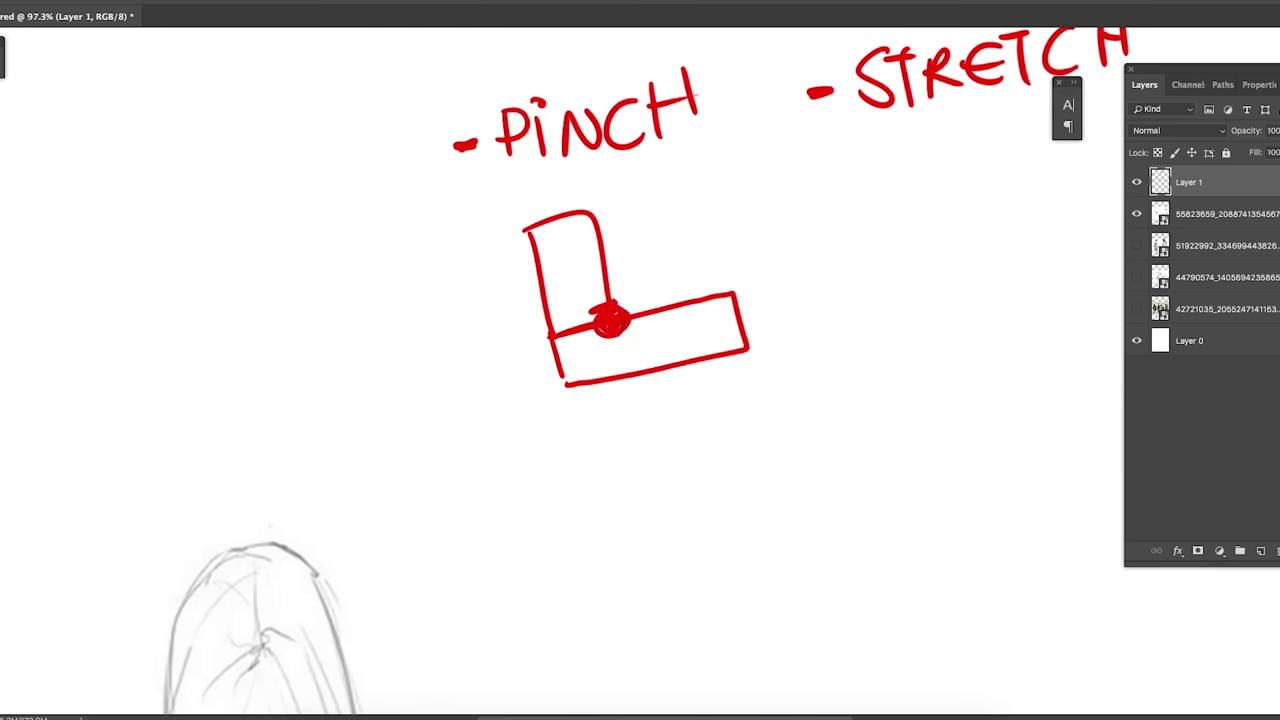
drag(613, 184, 627, 308)
key(ctrl+z)
mouse_move(617, 182)
mouse_down()
mouse_move(623, 313)
mouse_move(581, 300)
mouse_move(592, 333)
mouse_move(611, 307)
mouse_move(590, 392)
mouse_up()
mouse_move(626, 310)
mouse_down()
mouse_move(621, 382)
mouse_move(644, 368)
mouse_move(558, 322)
mouse_move(540, 283)
mouse_up()
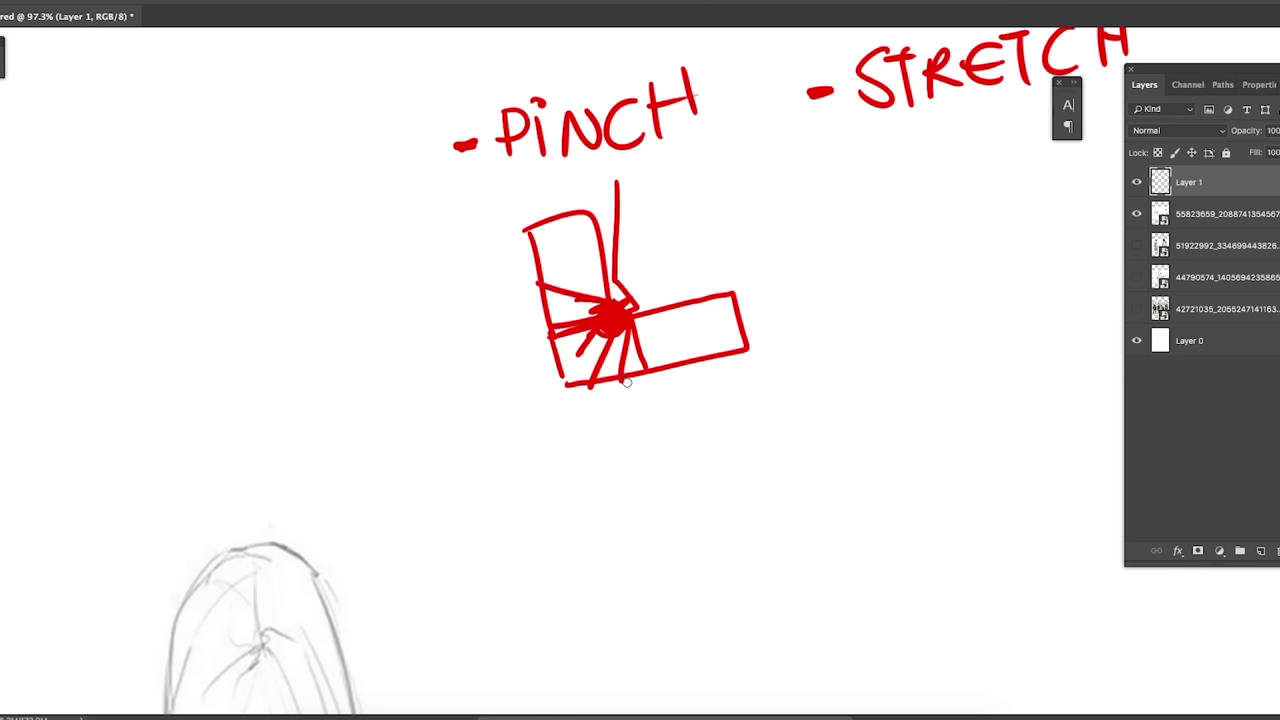
Step: Outline loose fabric around the bent form under PINCH, with the cloth sagging below its horizontal arm
drag(619, 183, 645, 302)
mouse_move(500, 190)
mouse_down()
mouse_move(562, 388)
mouse_move(500, 215)
mouse_up()
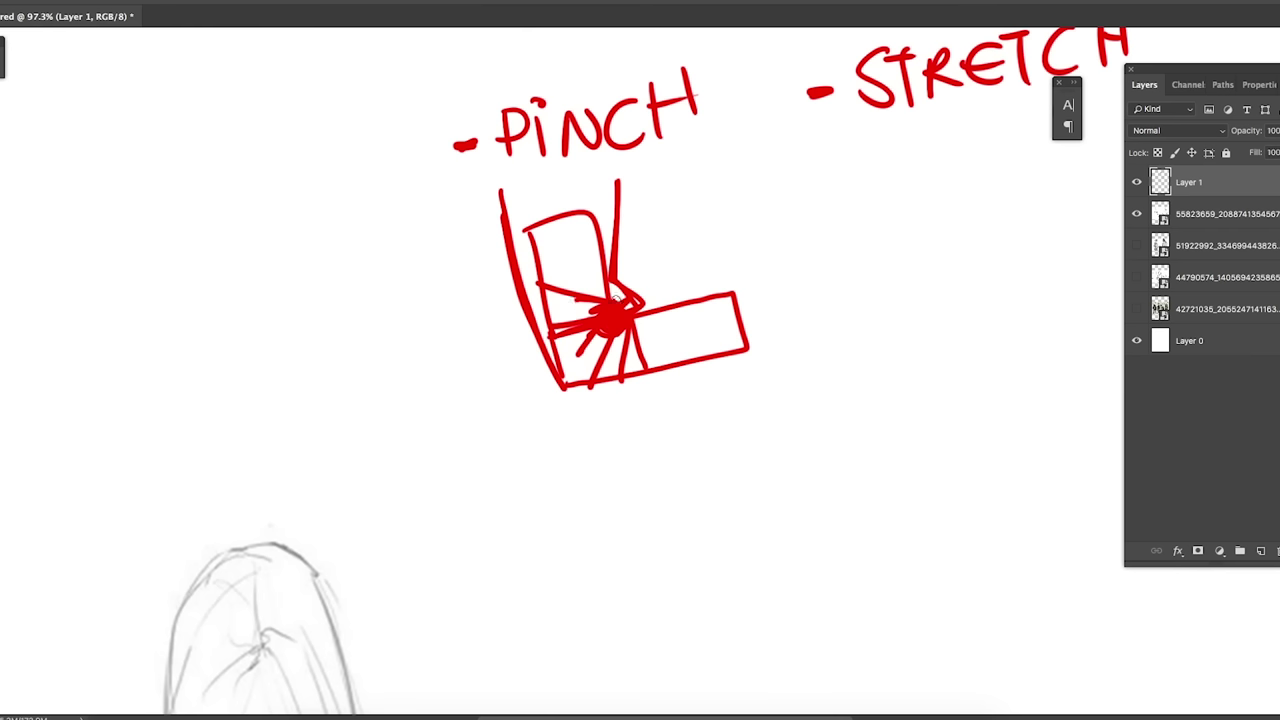
drag(534, 325, 562, 383)
drag(579, 388, 739, 361)
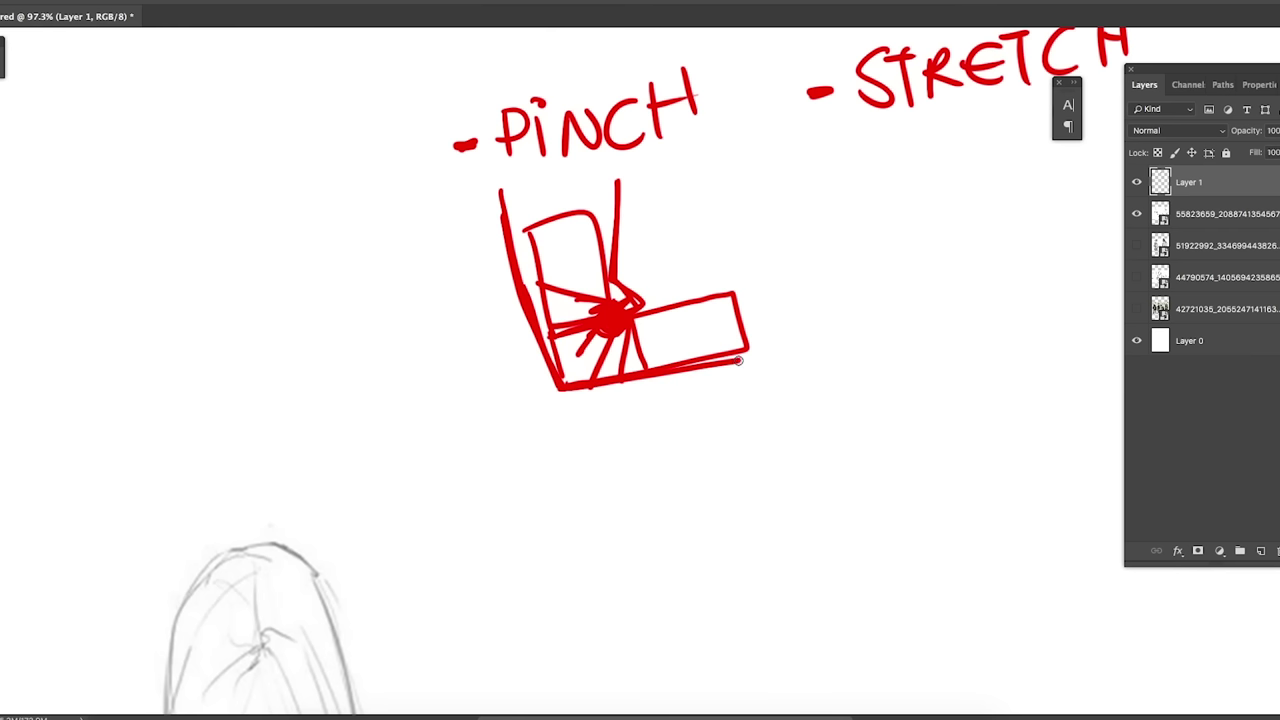
key(ctrl+z)
mouse_move(562, 388)
mouse_down()
mouse_move(698, 420)
mouse_move(716, 290)
mouse_up()
drag(636, 322, 730, 300)
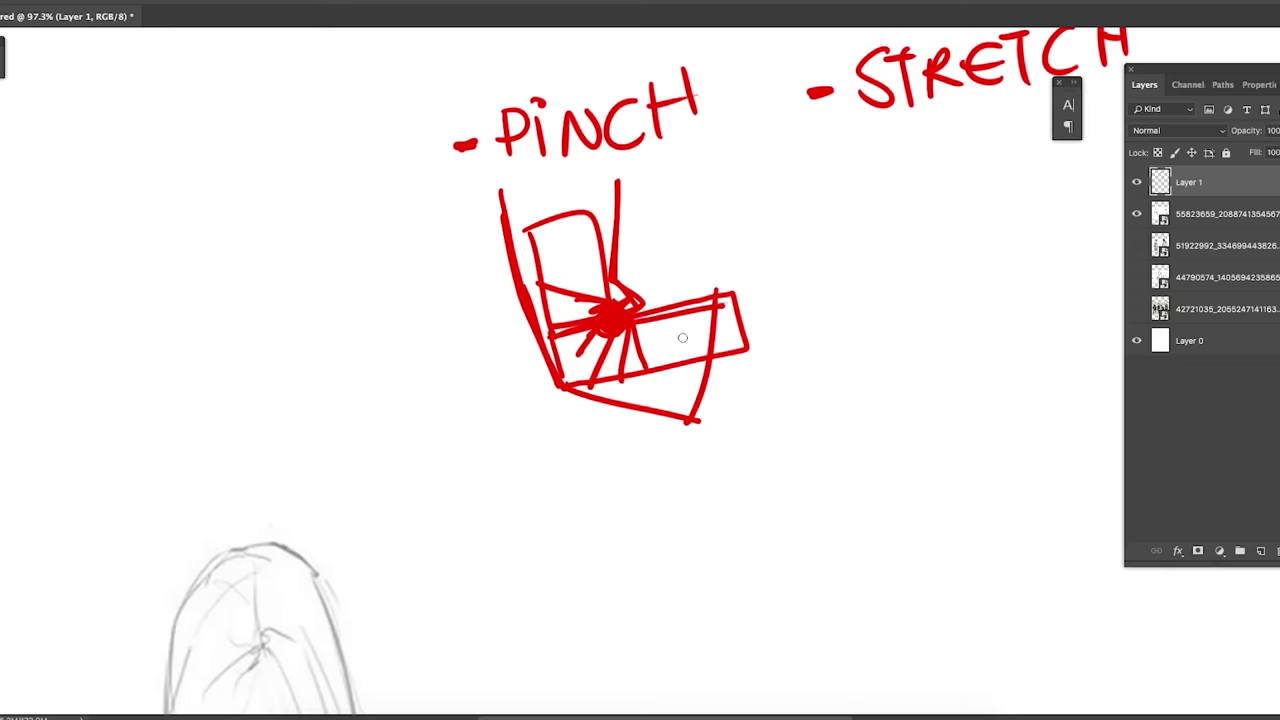
Step: Illustrate STRETCH with red anchor points and long diagonal tension lines
scroll(696, 306, up, 3)
scroll(696, 306, right, 3)
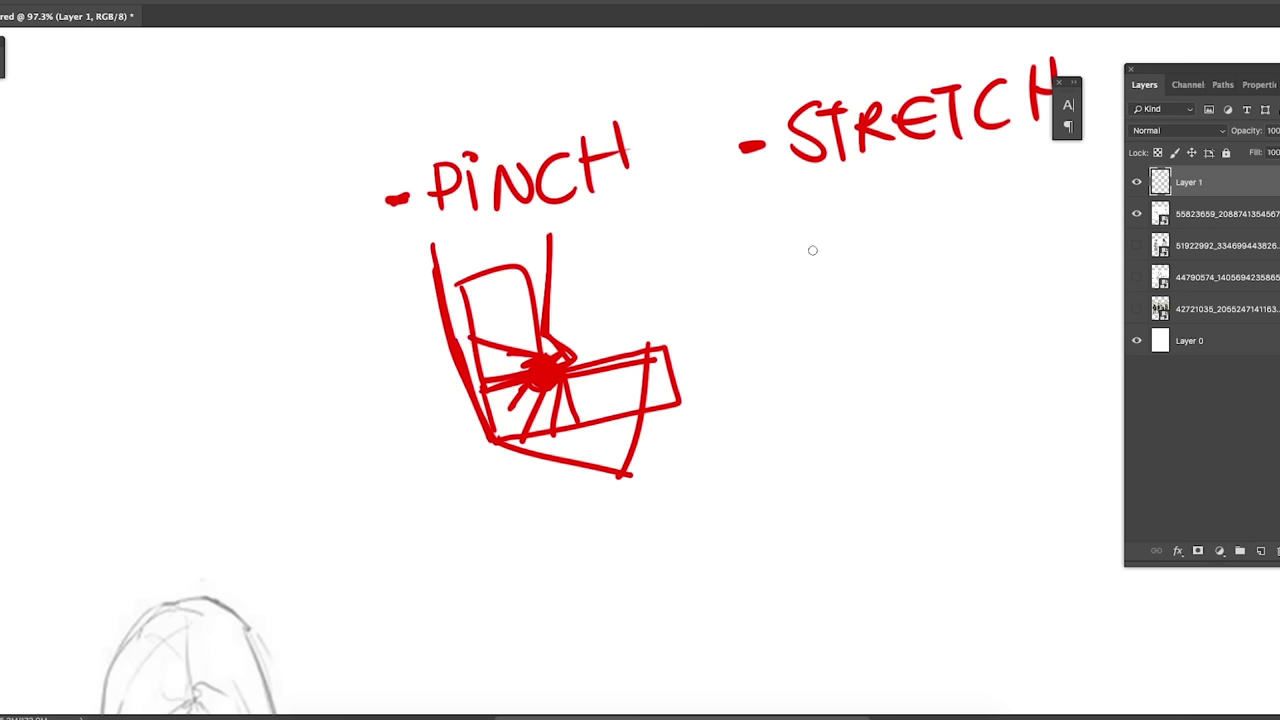
drag(795, 263, 799, 277)
drag(797, 411, 1000, 346)
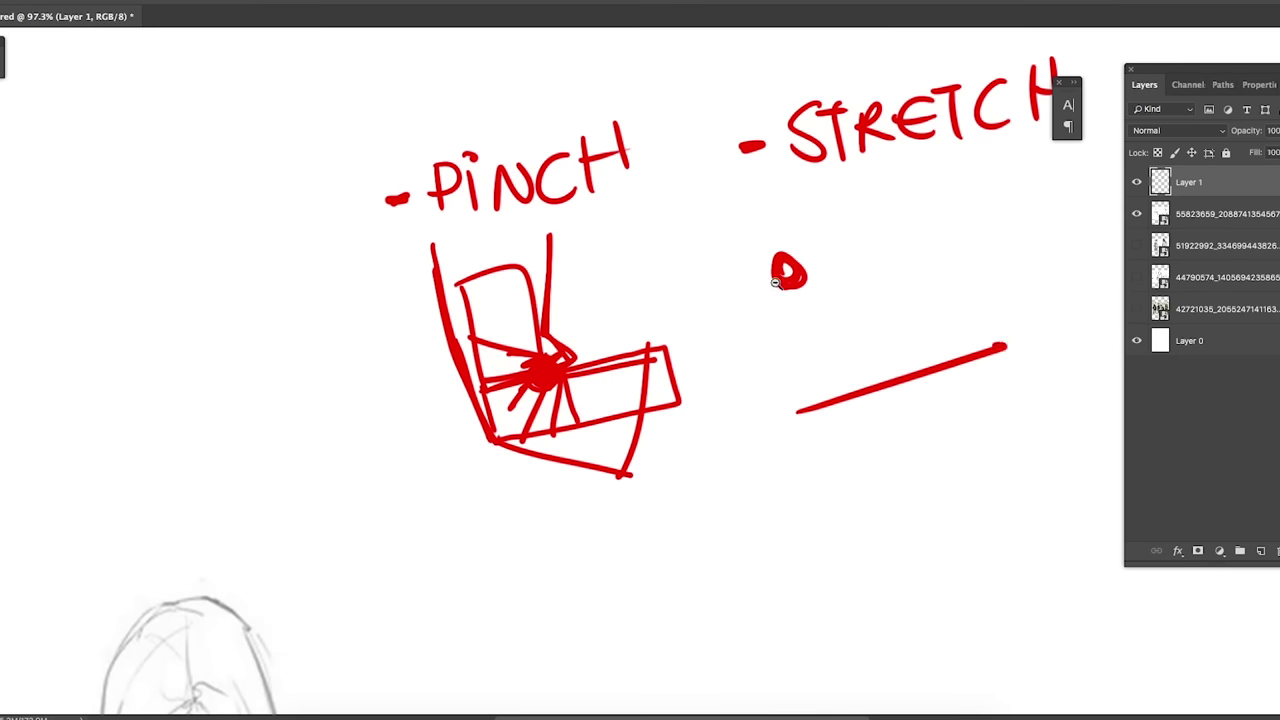
drag(775, 283, 753, 270)
drag(508, 471, 660, 206)
key(super+z)
drag(530, 408, 665, 242)
mouse_move(474, 512)
mouse_down()
mouse_move(654, 223)
mouse_move(672, 168)
mouse_up()
scroll(636, 214, up, 2)
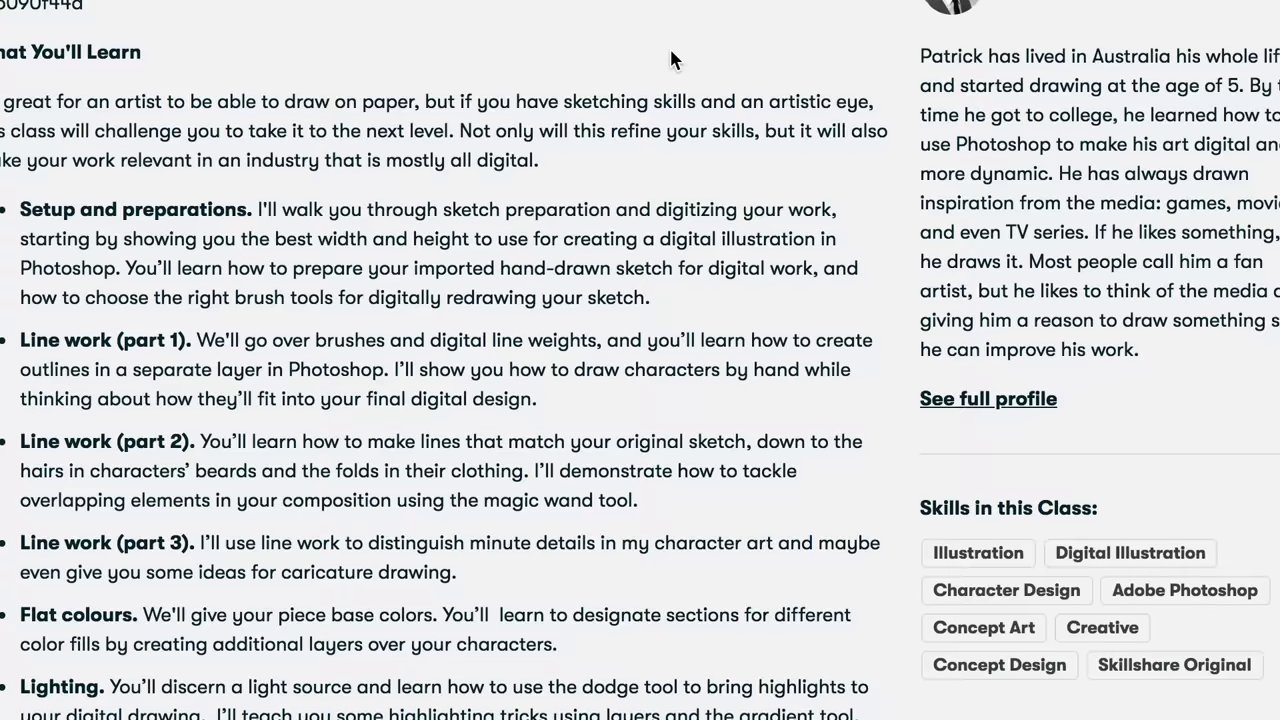
Step: Switch to Skillshare, look through the class description and enter "Logo De" in the class search
scroll(670, 50, down, 5)
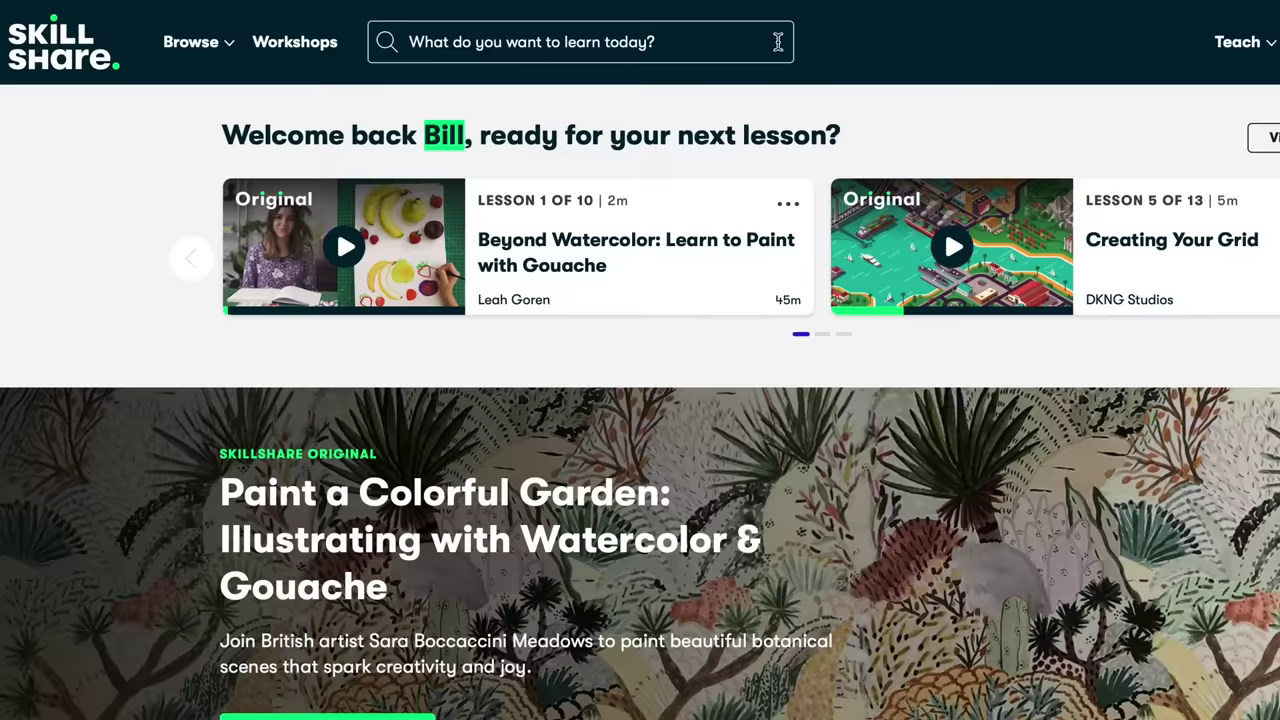
click(746, 38)
text(Logo De)
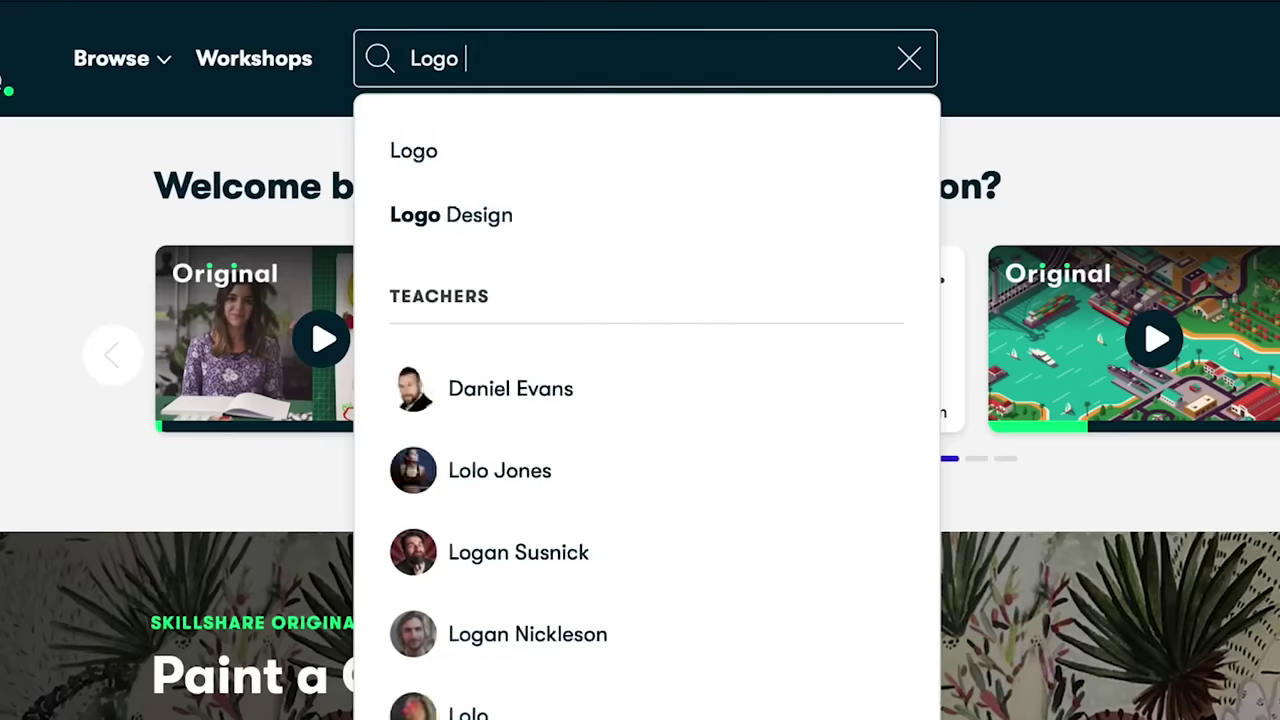
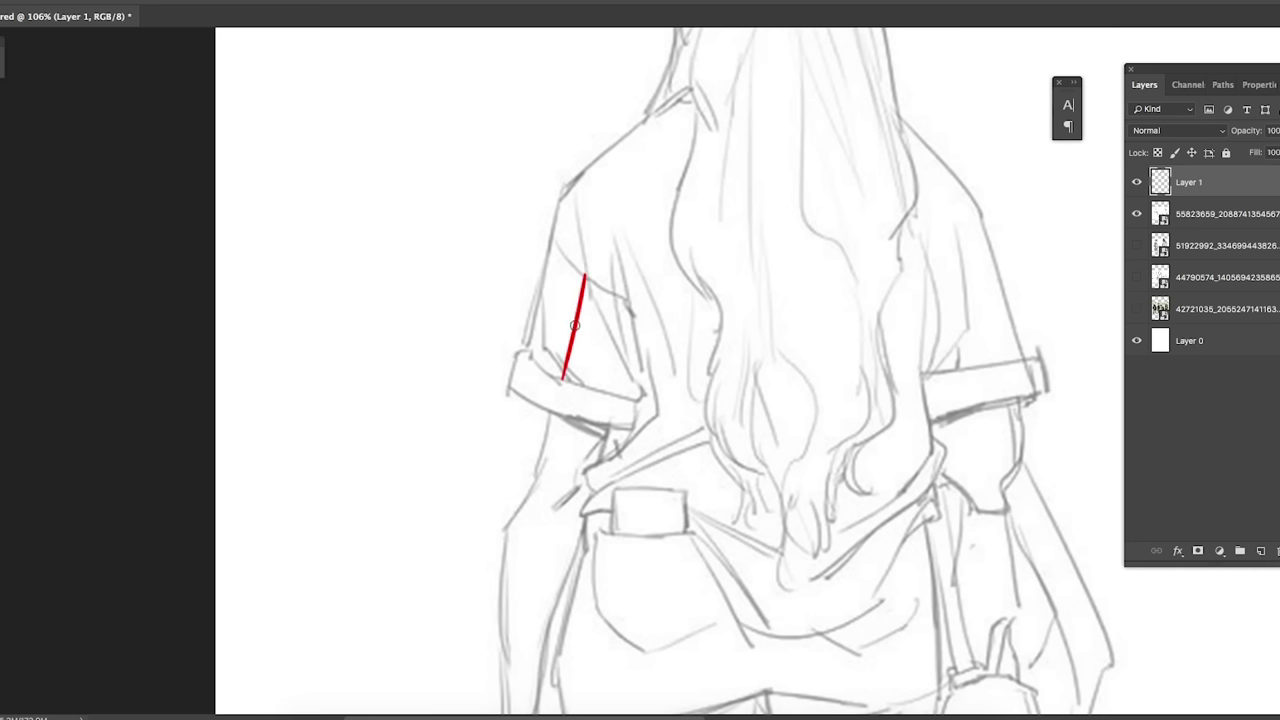
Step: Return to the Photoshop sketch and trace the standing woman's left sleeve, armhole and both shoulder lines in red
drag(642, 330, 611, 450)
click(644, 317)
mouse_move(567, 206)
mouse_down()
mouse_move(576, 283)
mouse_move(572, 218)
mouse_up()
mouse_move(577, 280)
mouse_down()
mouse_move(572, 195)
mouse_move(624, 155)
mouse_up()
drag(573, 200, 700, 98)
drag(808, 90, 934, 160)
mouse_move(886, 122)
mouse_down()
mouse_move(944, 159)
mouse_move(981, 211)
mouse_move(950, 277)
mouse_up()
Step: Block in the woman's torso in red, drawing its sides, right armhole, waistline and the shirt's lower hem
mouse_move(625, 262)
mouse_down()
mouse_move(664, 441)
mouse_move(882, 424)
mouse_move(928, 287)
mouse_up()
drag(982, 230, 937, 286)
drag(643, 318, 640, 526)
mouse_move(630, 410)
mouse_down()
mouse_move(627, 504)
mouse_move(922, 512)
mouse_move(920, 430)
mouse_up()
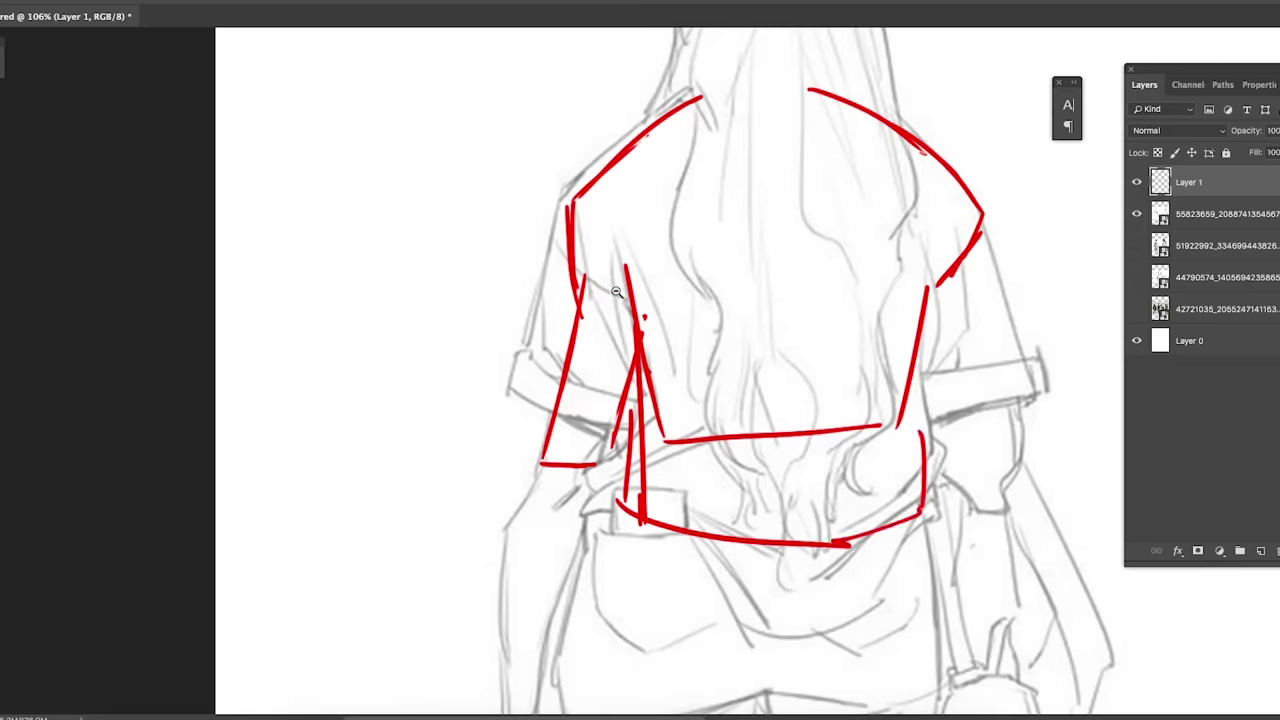
Step: Move the red drawing layer beneath the standing woman's sketch and raise the sketch layer's opacity to 66%
scroll(588, 310, down, 1)
drag(1164, 168, 1187, 221)
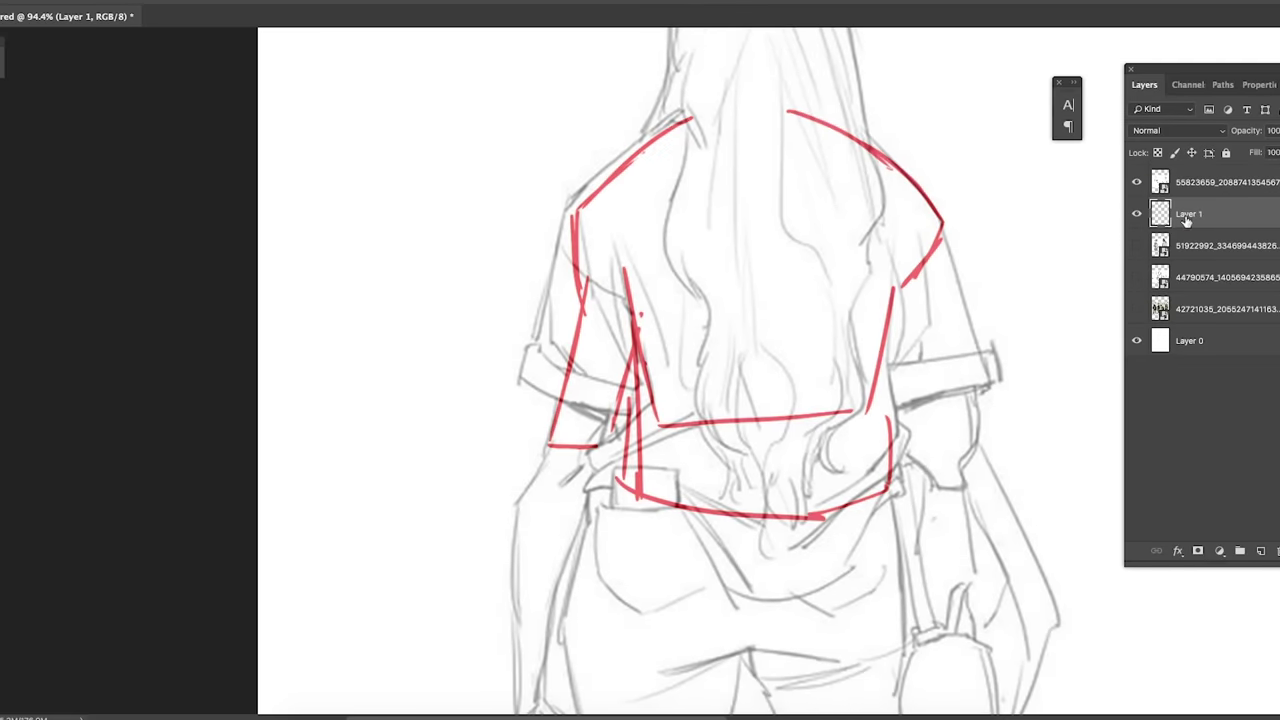
mouse_move(666, 240)
mouse_down()
mouse_move(598, 240)
mouse_move(686, 240)
mouse_up()
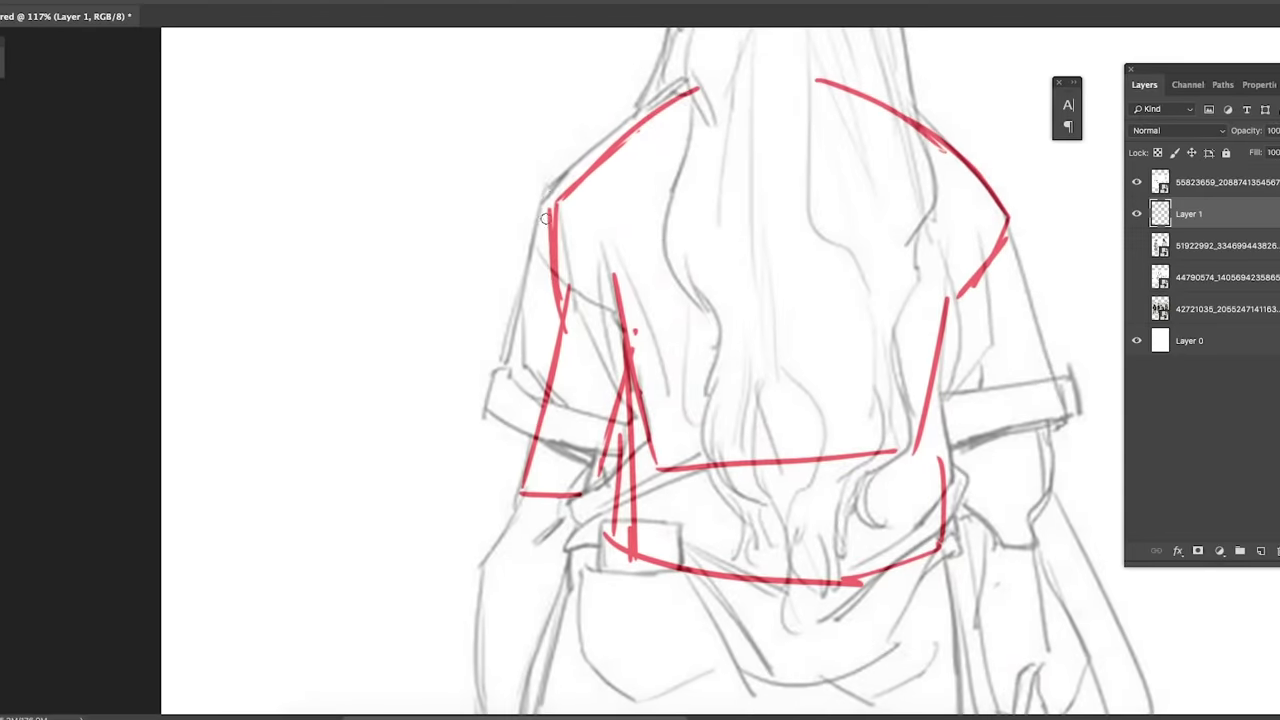
click(1215, 182)
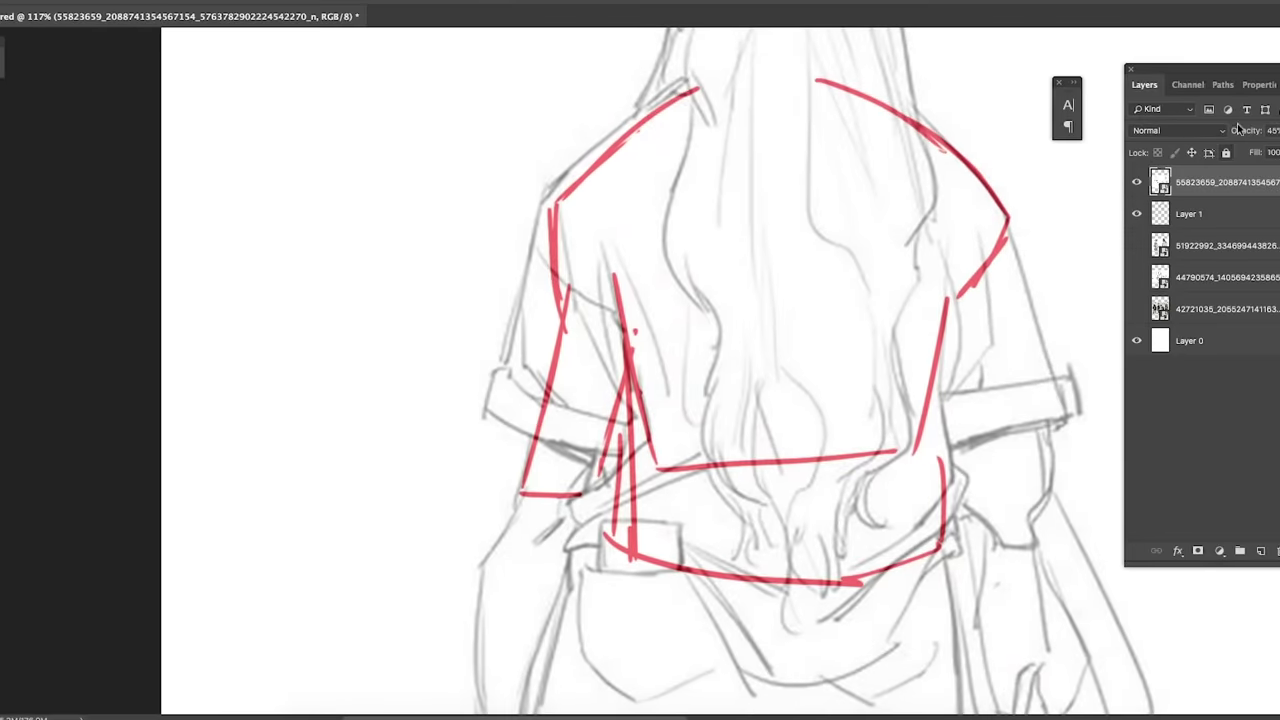
drag(1248, 132, 1262, 132)
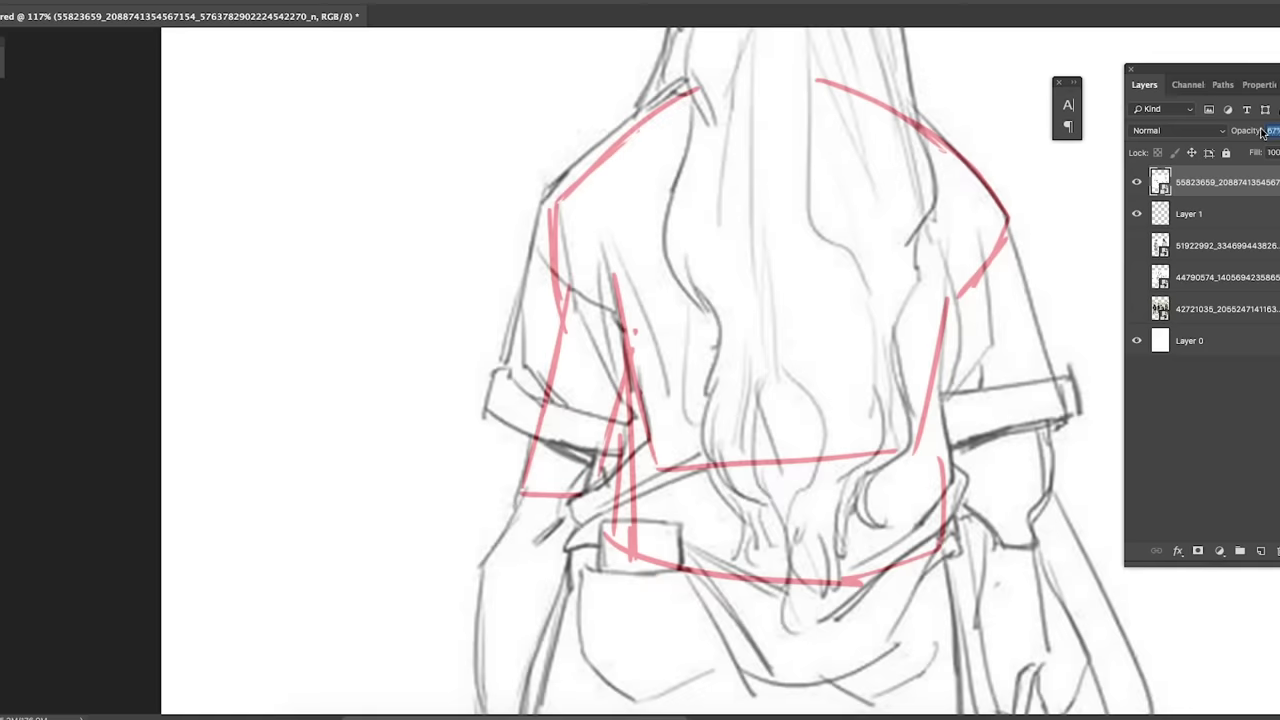
scroll(563, 229, up, 2)
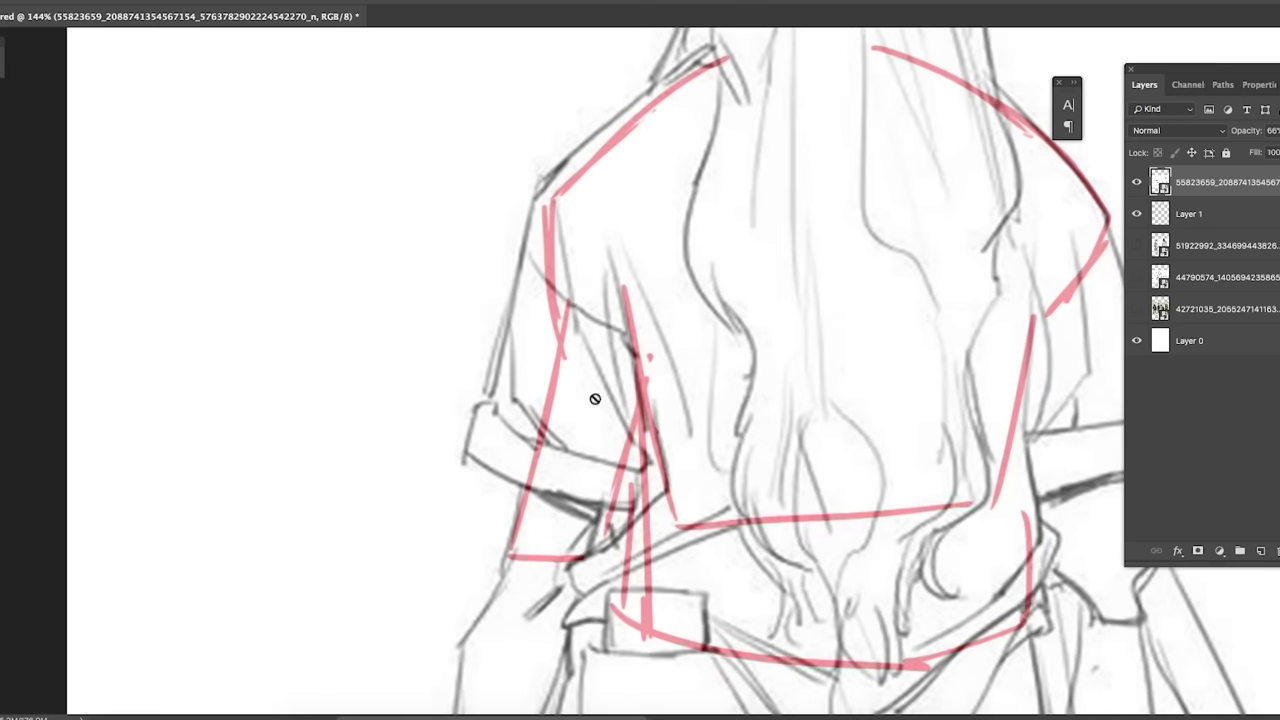
scroll(601, 273, down, 3)
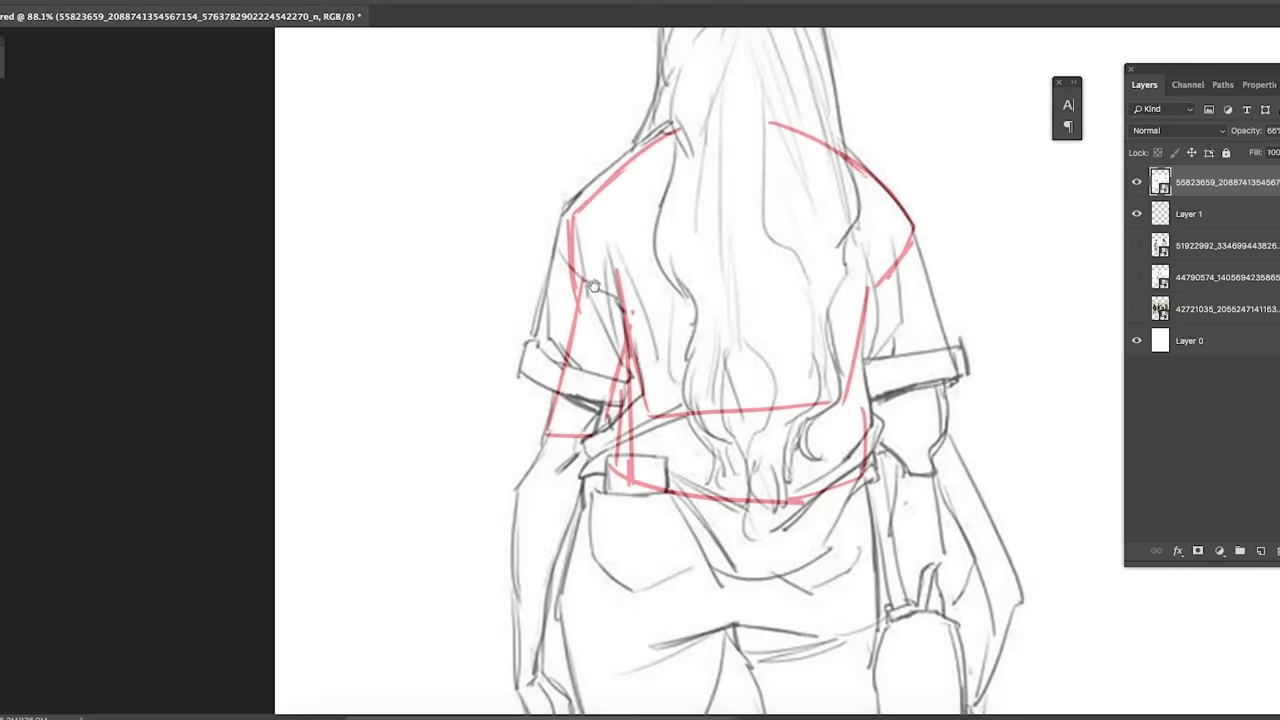
scroll(593, 287, up, 3)
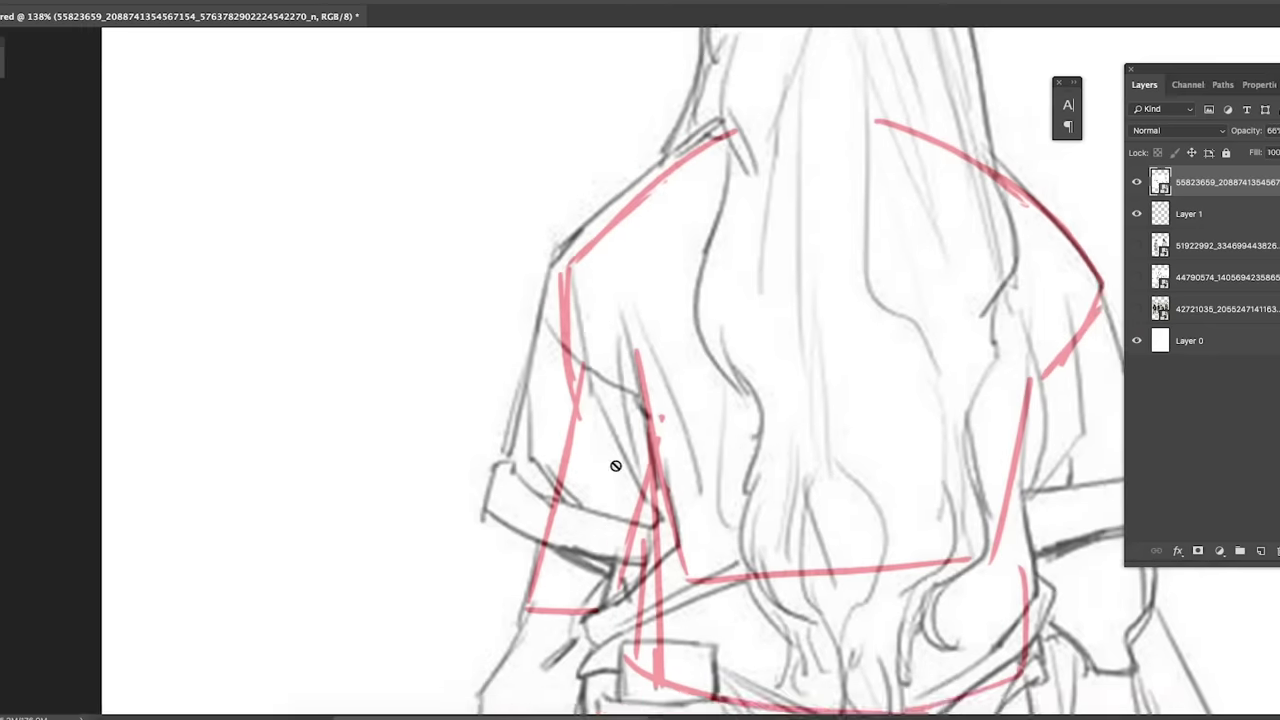
Step: On Layer 1, mark the woman's left shoulder with a red anchor dot and draw tension lines radiating down the sleeve
click(576, 263)
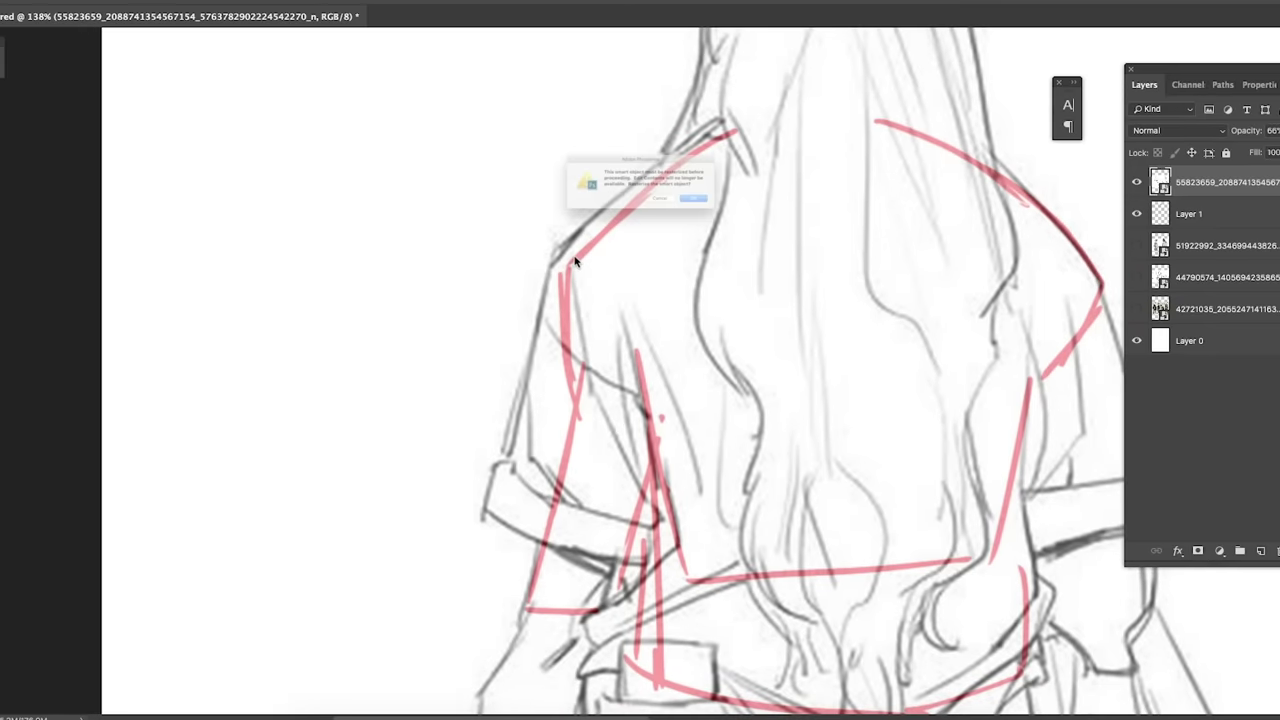
click(684, 218)
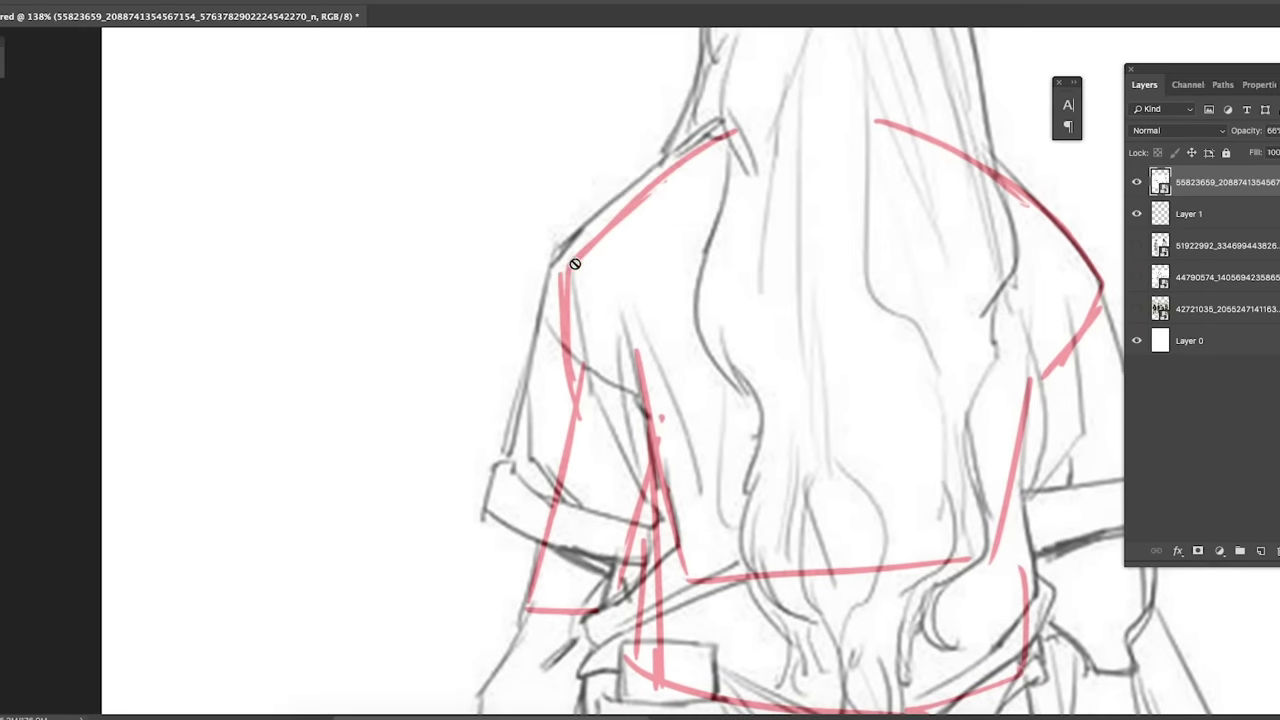
click(1180, 220)
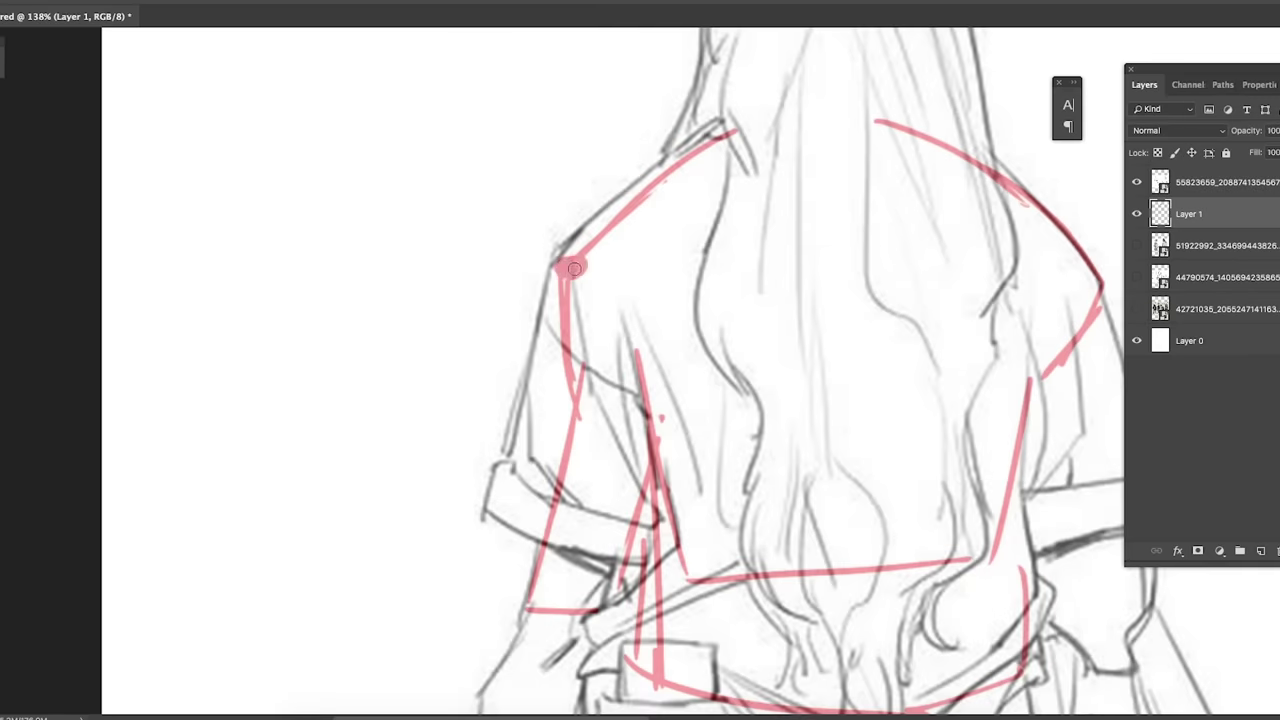
drag(586, 269, 577, 271)
mouse_move(562, 280)
mouse_down()
mouse_move(647, 462)
mouse_move(574, 397)
mouse_up()
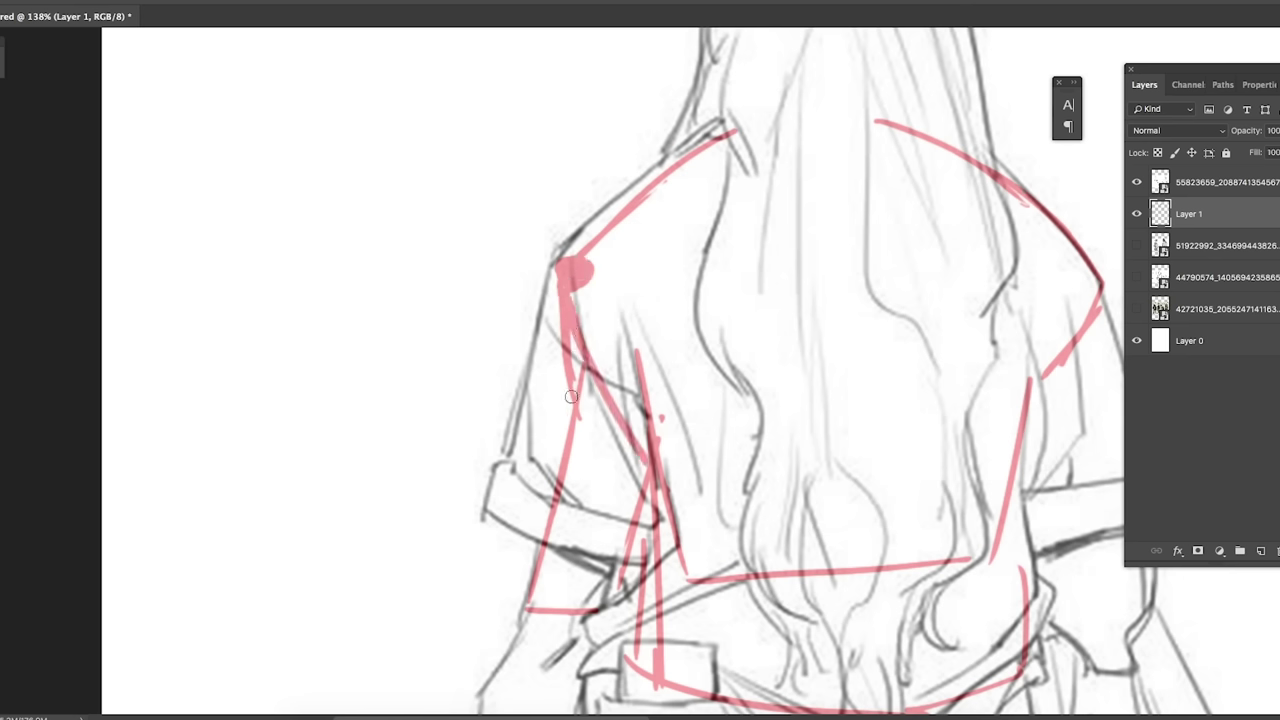
drag(558, 333, 628, 530)
drag(582, 295, 605, 322)
Step: Beside the figure, draw a red anchor dot with fold lines fanning down to a slanted hem, and trace the woman's left sleeve cuff
scroll(605, 322, down, 3)
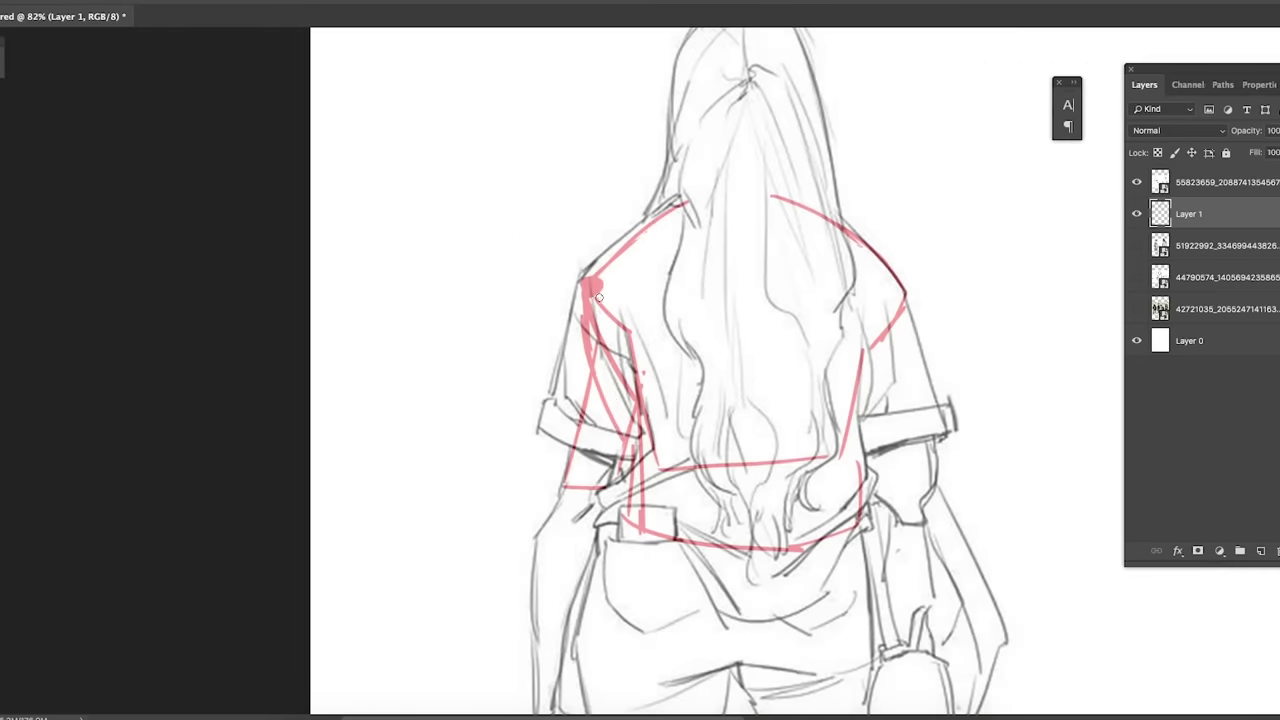
scroll(603, 271, up, 3)
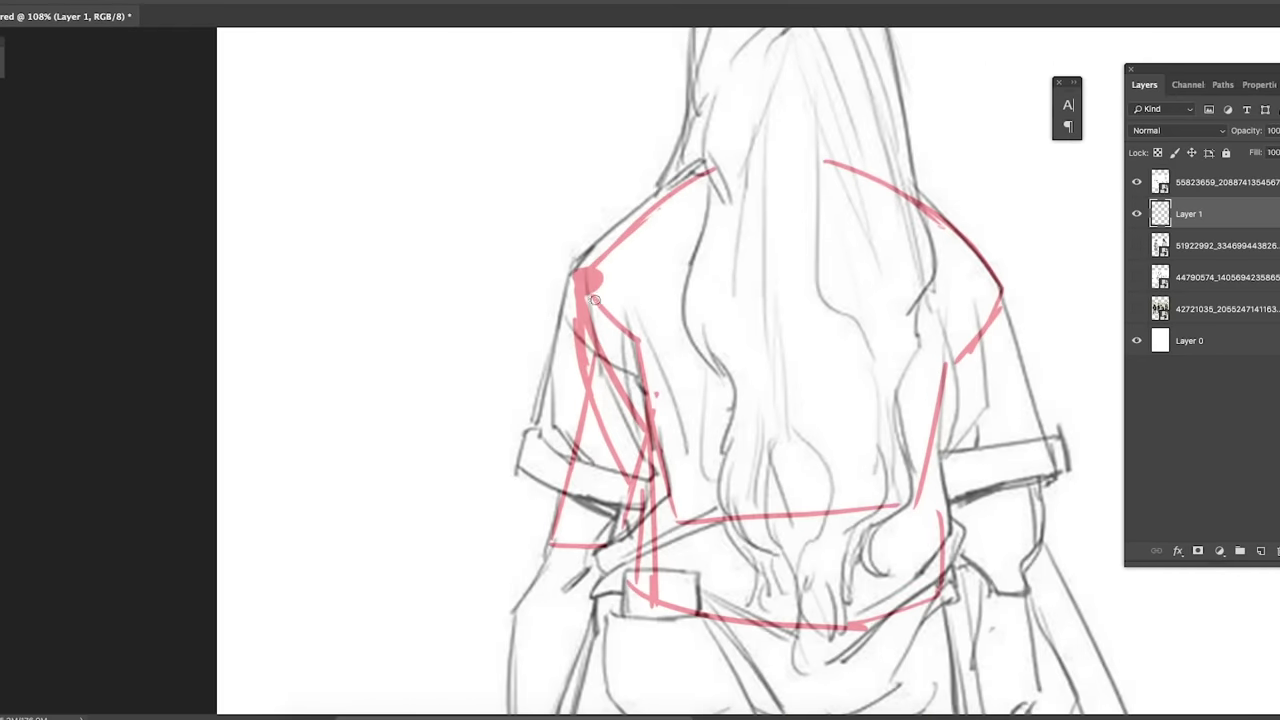
scroll(387, 212, up, 2)
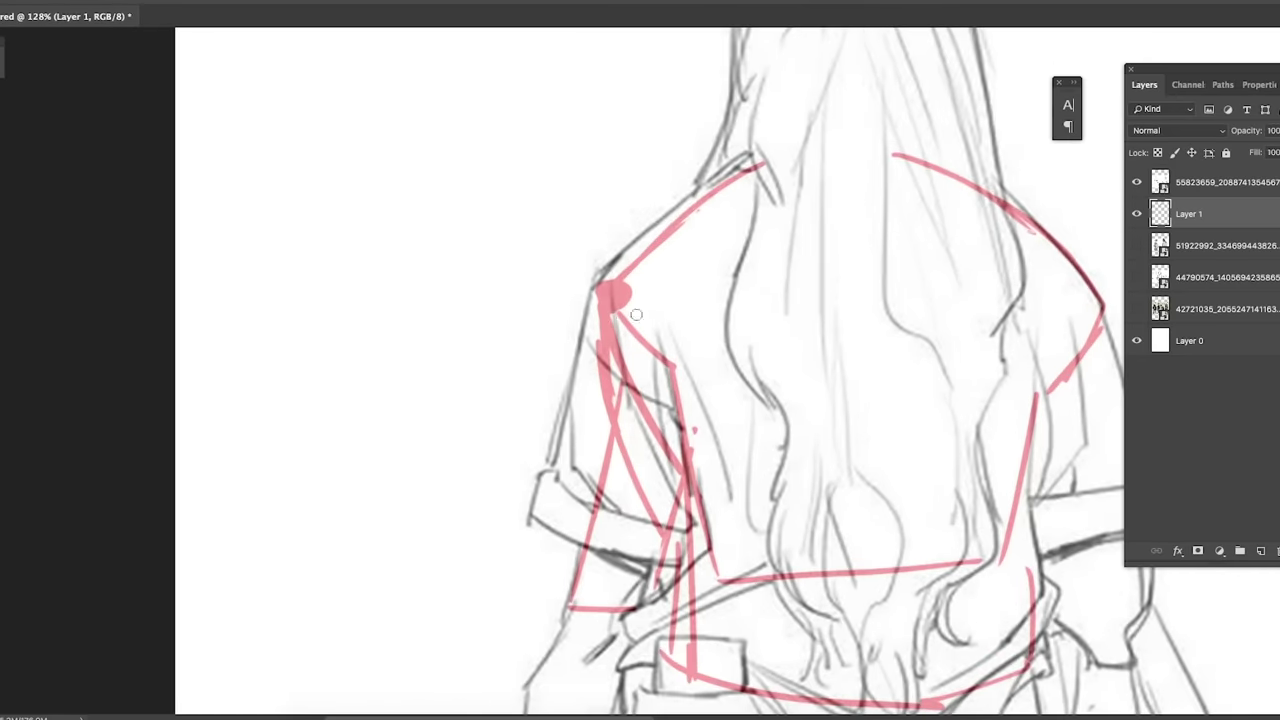
mouse_move(370, 175)
mouse_down()
mouse_move(348, 365)
mouse_move(413, 187)
mouse_up()
click(359, 158)
mouse_move(369, 180)
mouse_down()
mouse_move(443, 311)
mouse_move(444, 260)
mouse_move(457, 217)
mouse_move(466, 222)
mouse_up()
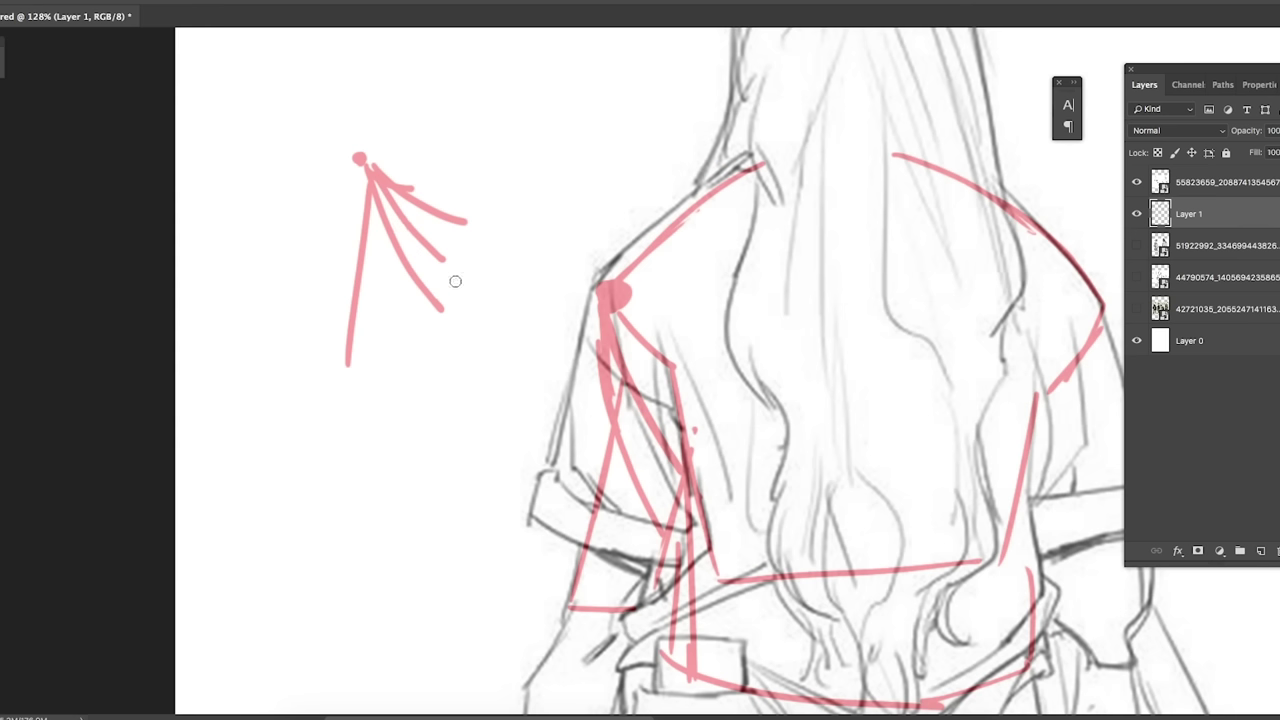
mouse_move(369, 178)
mouse_down()
mouse_move(430, 345)
mouse_move(445, 340)
mouse_up()
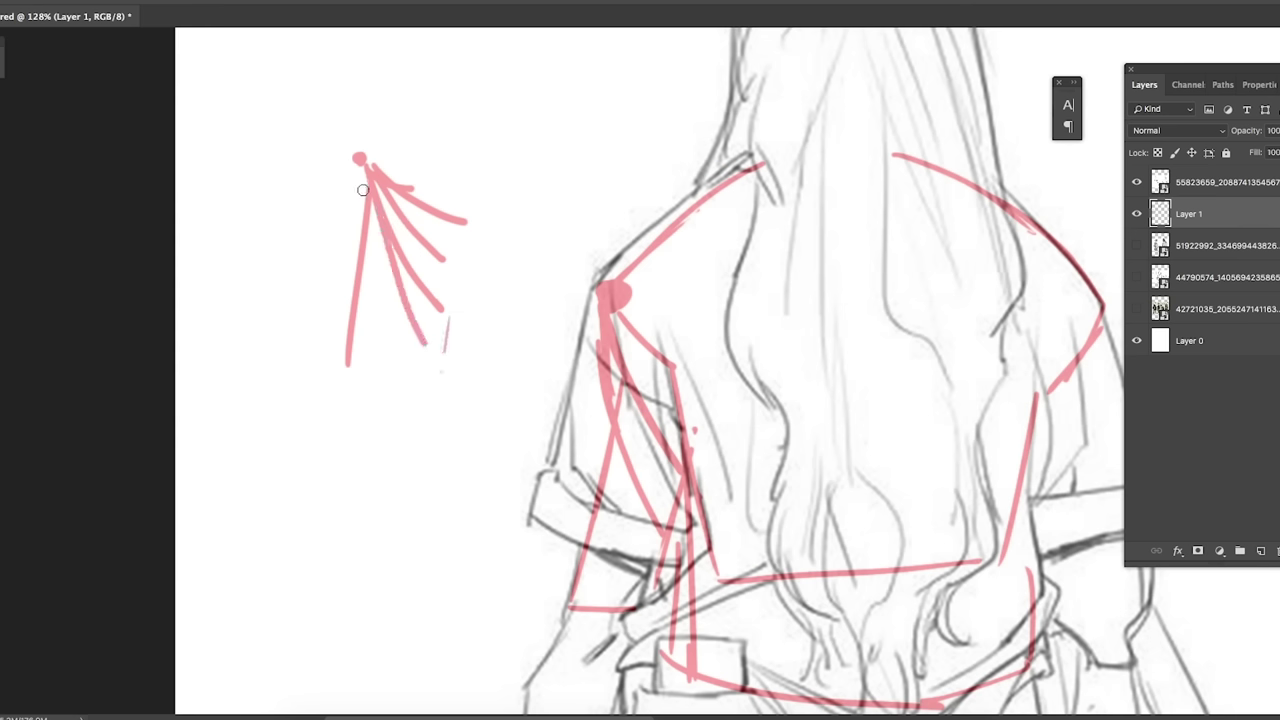
click(468, 241)
drag(360, 166, 312, 350)
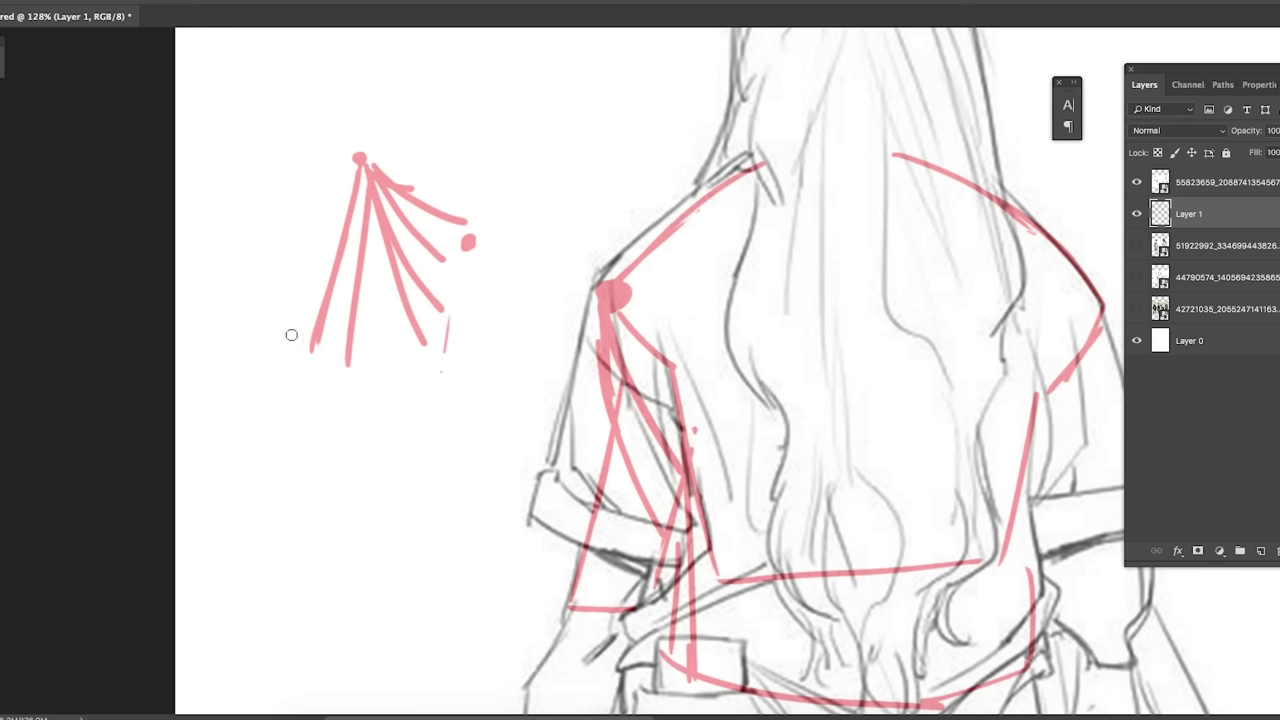
mouse_move(291, 335)
mouse_down()
mouse_move(420, 350)
mouse_move(302, 336)
mouse_move(440, 376)
mouse_up()
mouse_move(545, 448)
mouse_down()
mouse_move(526, 520)
mouse_move(643, 548)
mouse_up()
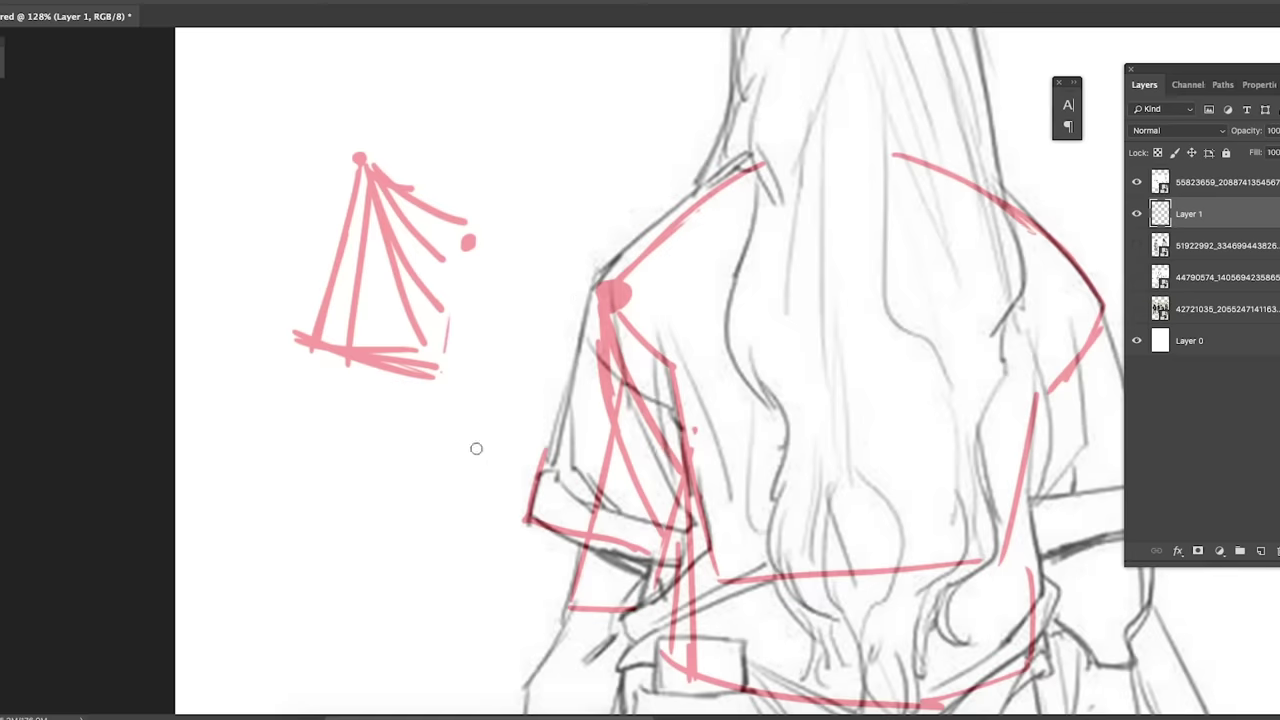
Step: Draw two straight diagonal tension lines in red below the fan-shaped fold diagram
mouse_move(296, 371)
mouse_down()
mouse_move(271, 437)
mouse_move(256, 583)
mouse_up()
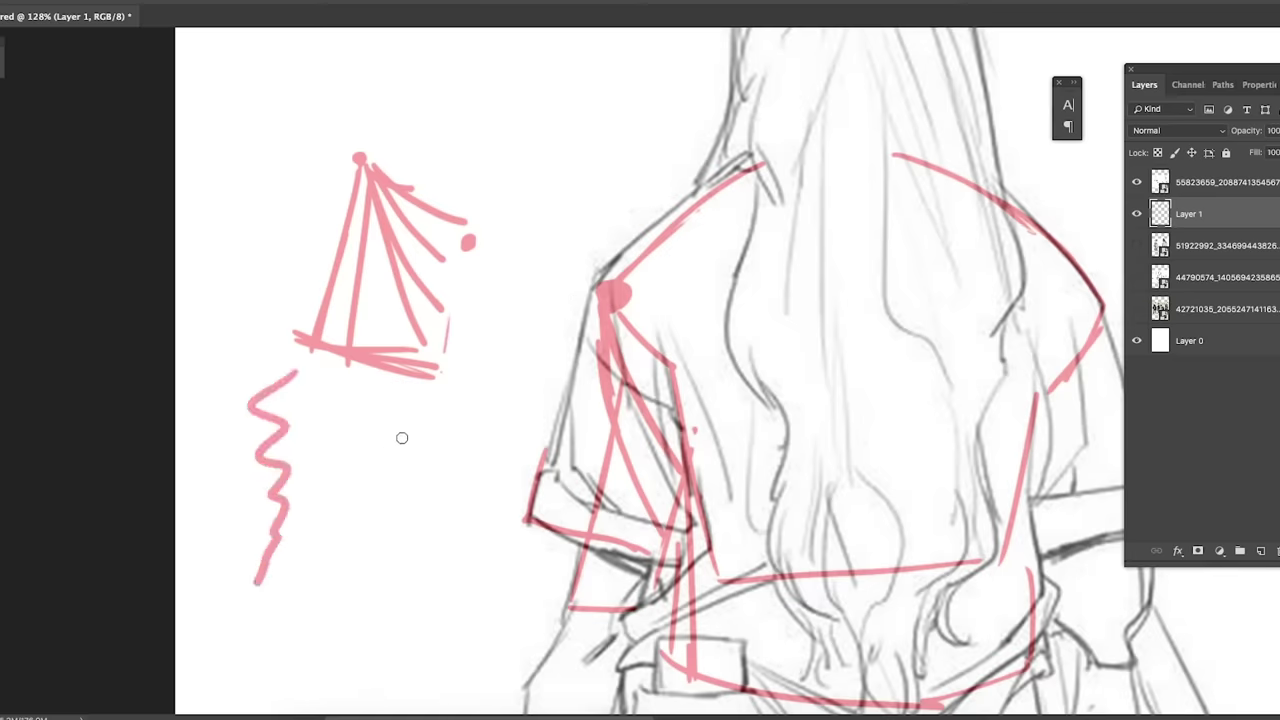
key(ctrl+z)
drag(318, 398, 415, 485)
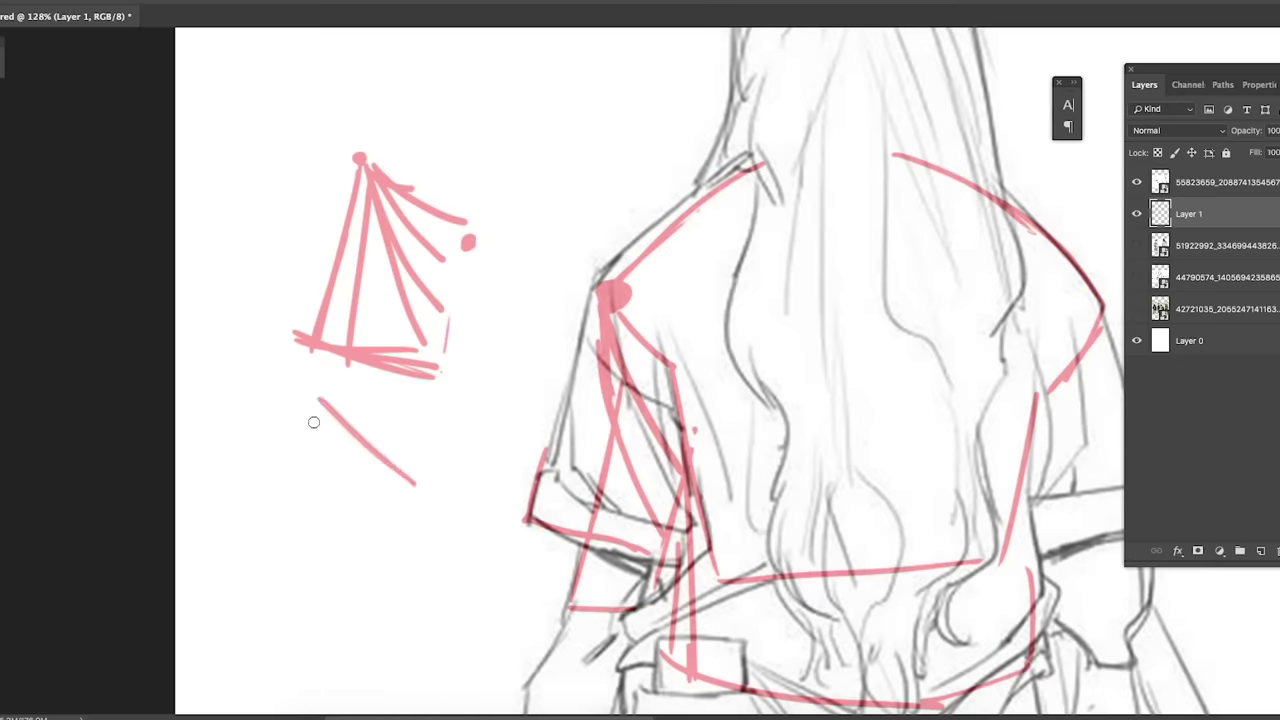
drag(313, 420, 405, 543)
Step: Hide the red Layer 1 to examine the shirt and sleeve folds in the bare sketch, and show it again
scroll(510, 380, down, 3)
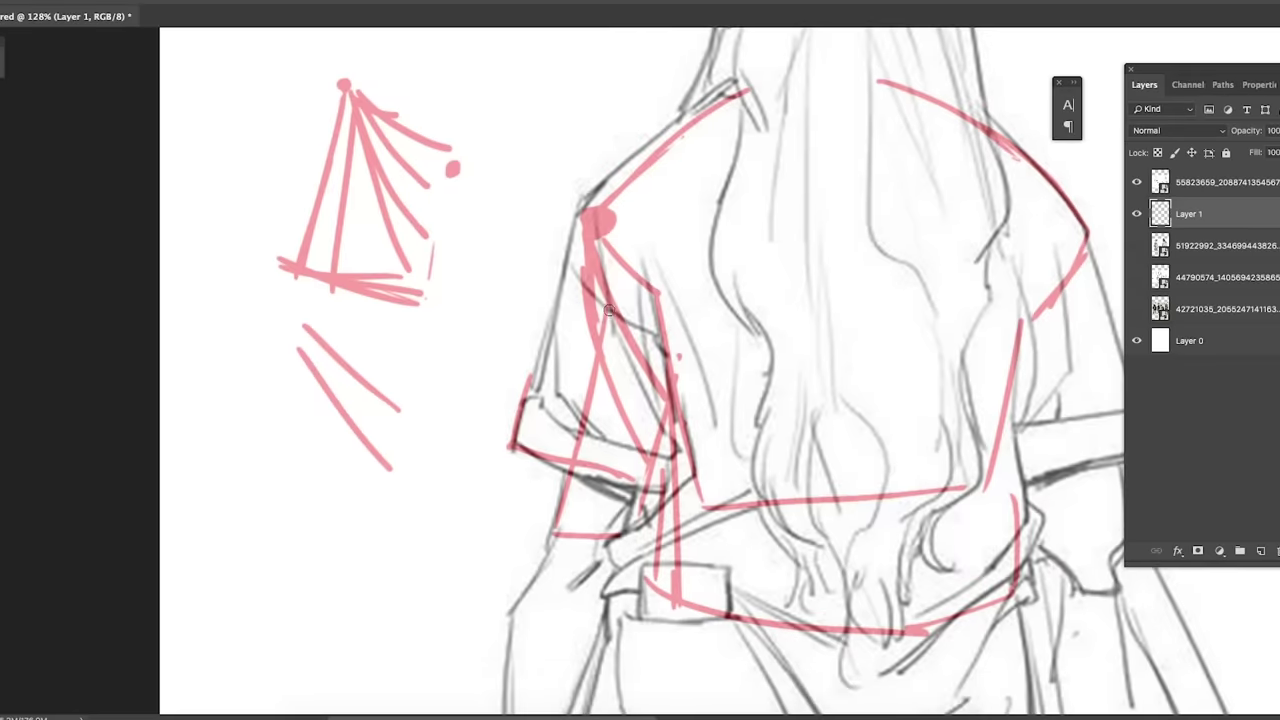
drag(428, 382, 466, 210)
mouse_move(1040, 150)
mouse_down()
mouse_move(690, 376)
mouse_move(627, 380)
mouse_up()
click(1136, 213)
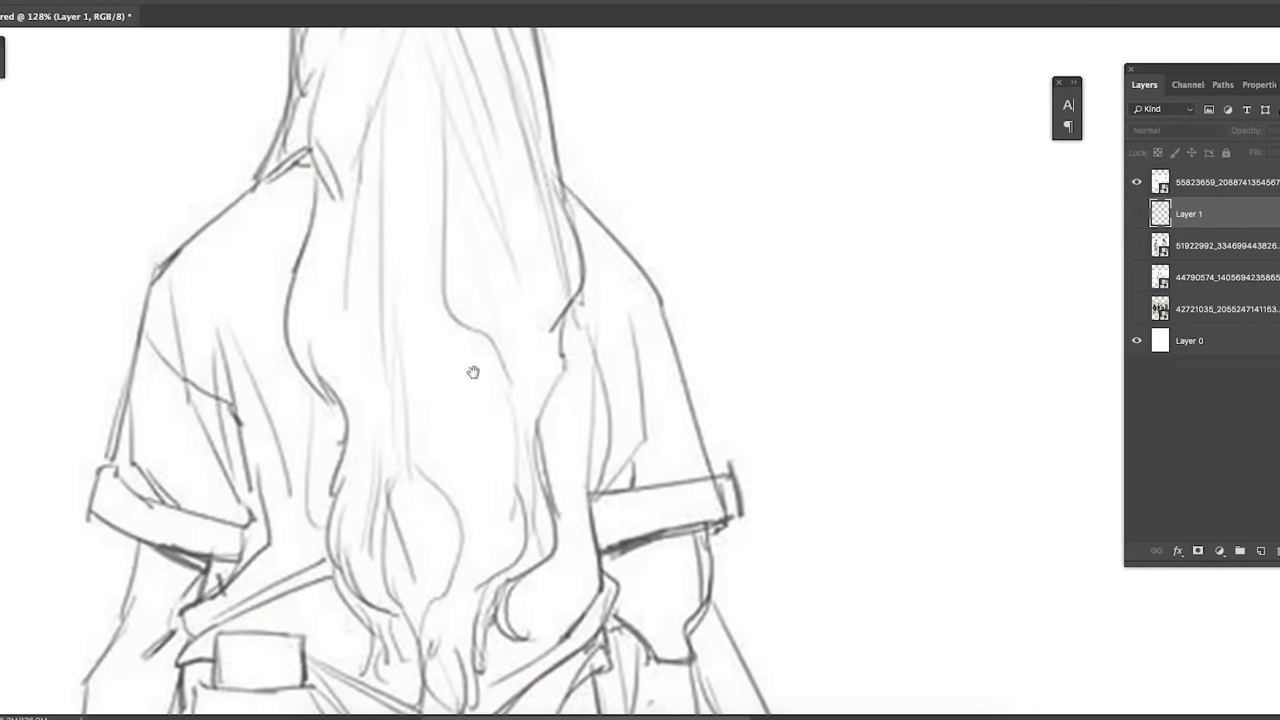
drag(290, 400, 523, 317)
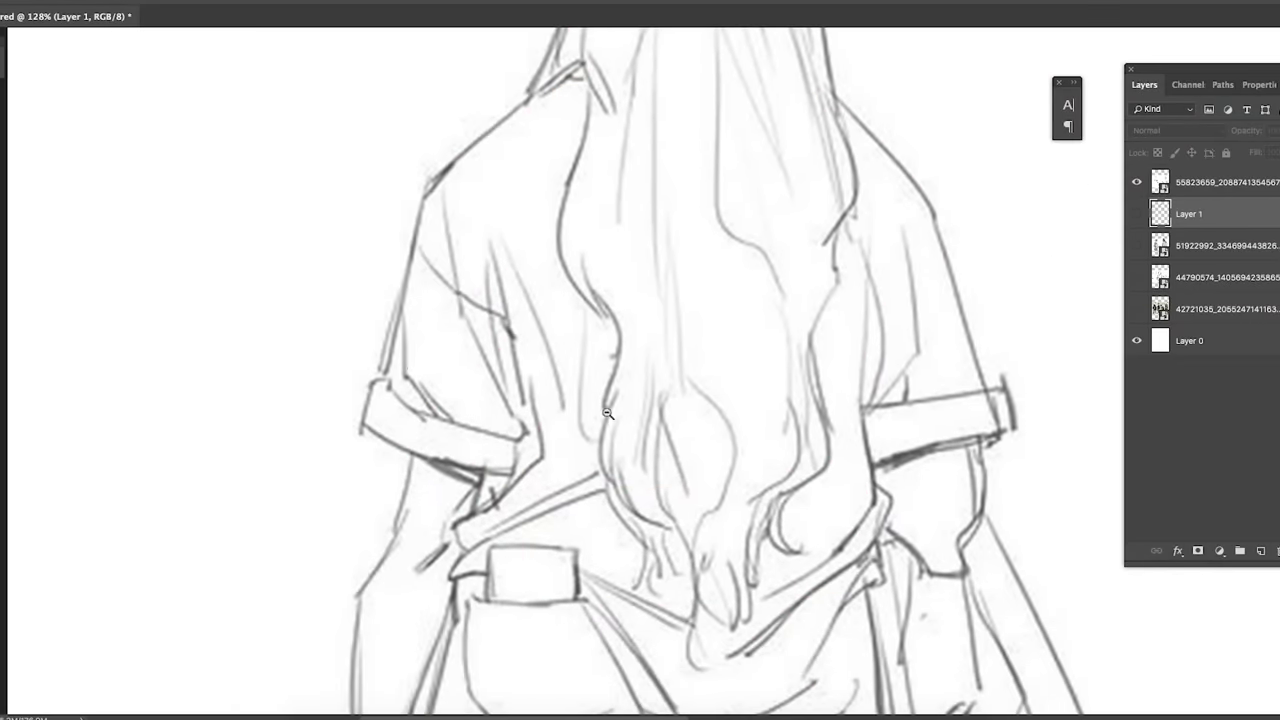
scroll(609, 414, down, 3)
click(1136, 213)
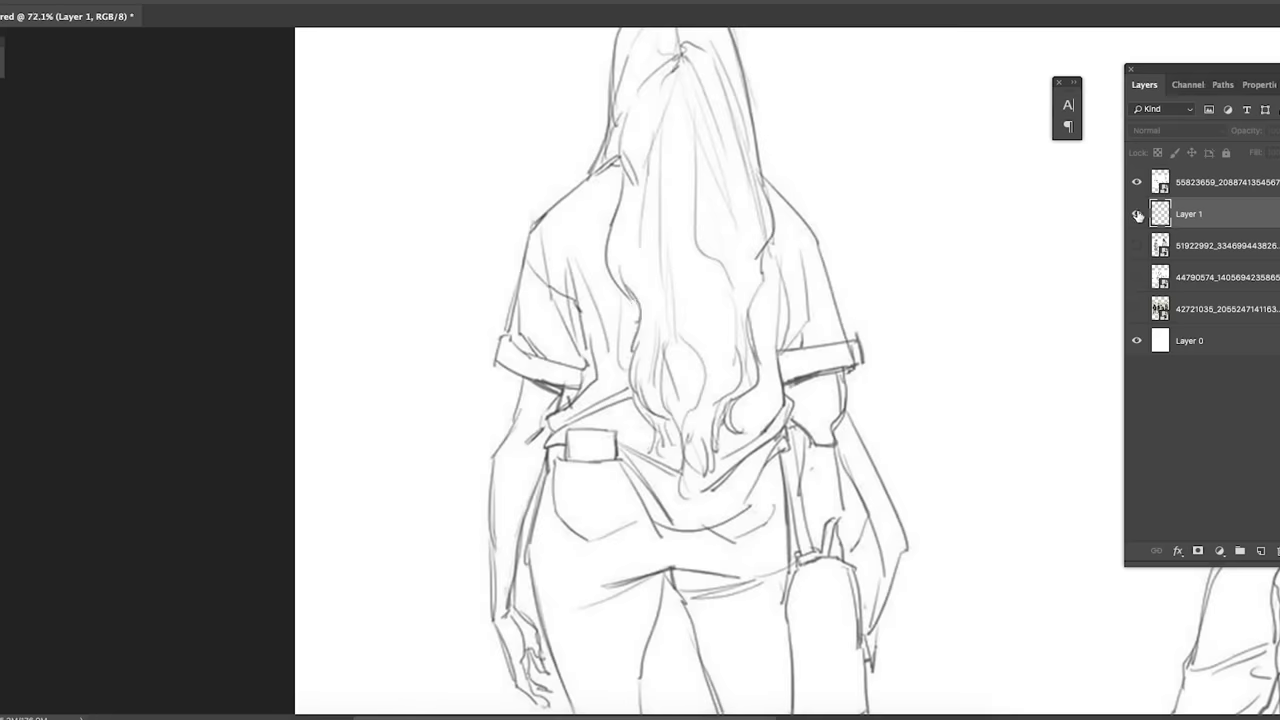
Step: Erase the red construction and tension lines covering the woman's torso and sleeve
drag(729, 379, 790, 379)
key(e)
drag(650, 300, 600, 354)
click(598, 355)
Step: Draw two curved red tension lines across the woman's waist and trace the drooping lower hem of her shirt
scroll(657, 292, up, 2)
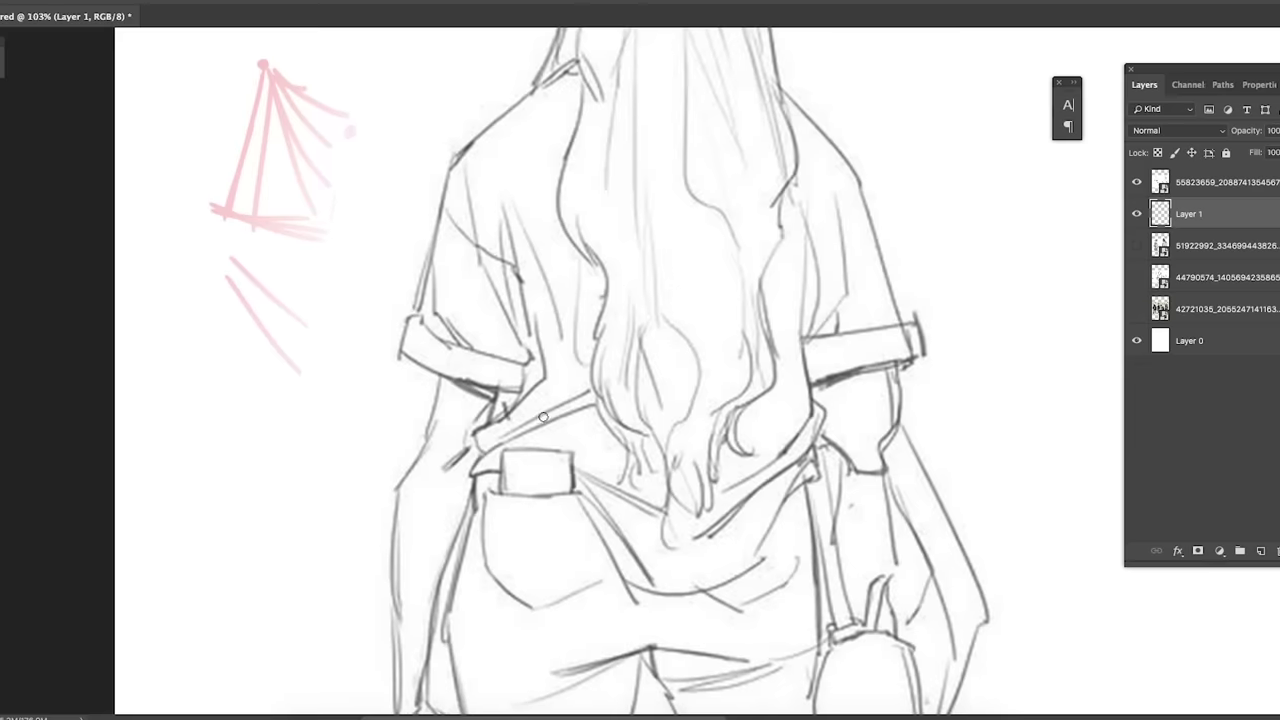
mouse_move(507, 432)
mouse_down()
mouse_move(635, 384)
mouse_move(720, 368)
mouse_move(571, 417)
mouse_move(776, 403)
mouse_up()
key(ctrl+z)
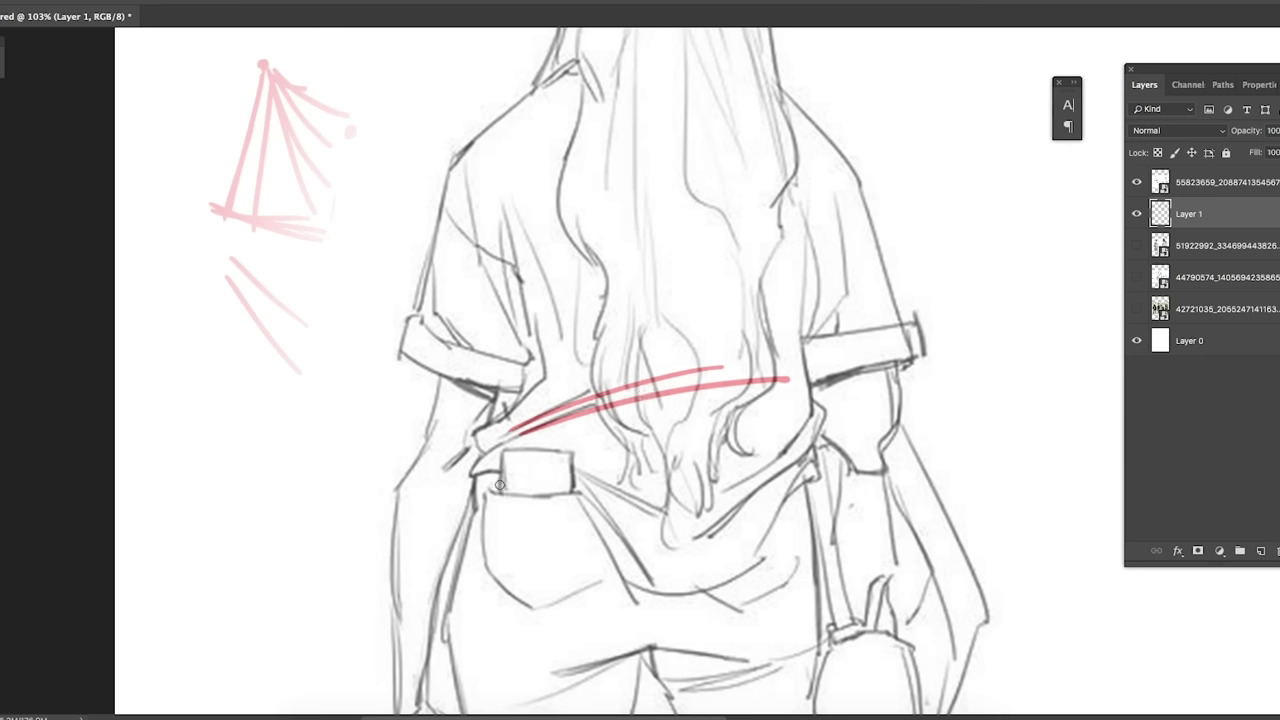
mouse_move(466, 474)
mouse_down()
mouse_move(537, 472)
mouse_move(594, 520)
mouse_move(625, 592)
mouse_move(733, 584)
mouse_move(817, 448)
mouse_move(822, 418)
mouse_up()
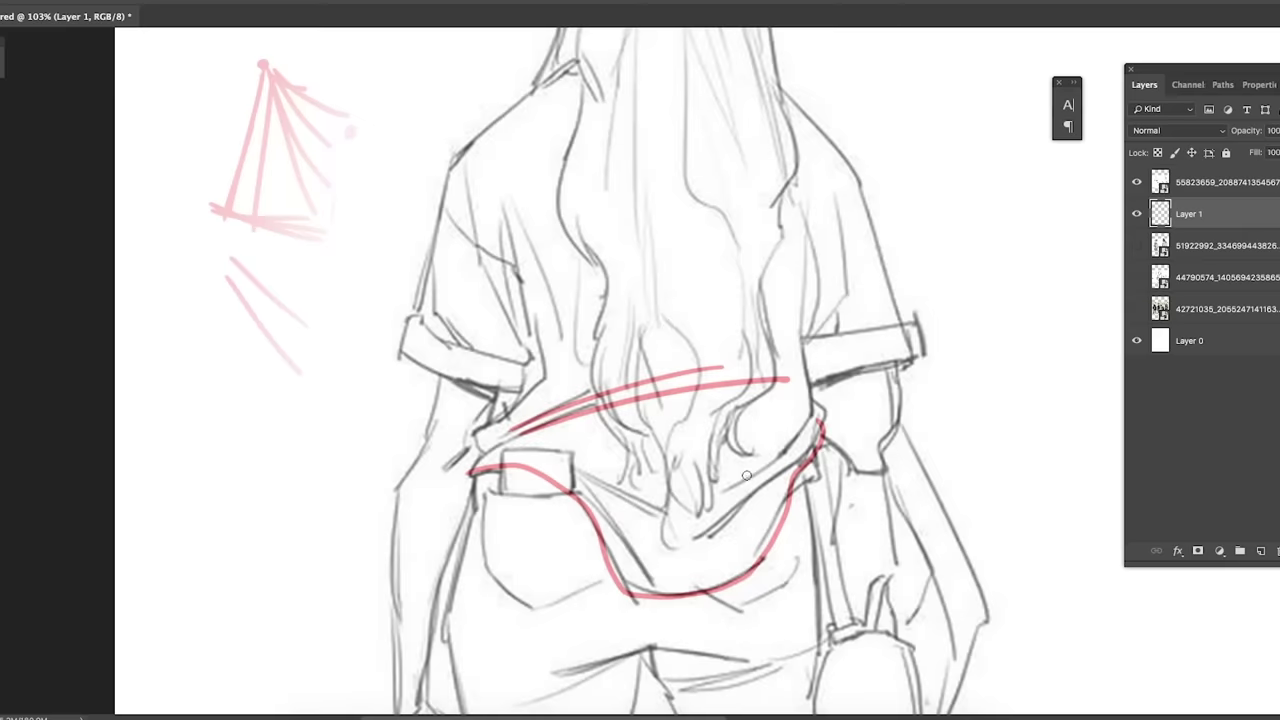
Step: Draw red fold lines fanning inward from the right side of the waist, plus one above the left back pocket
drag(787, 453, 838, 343)
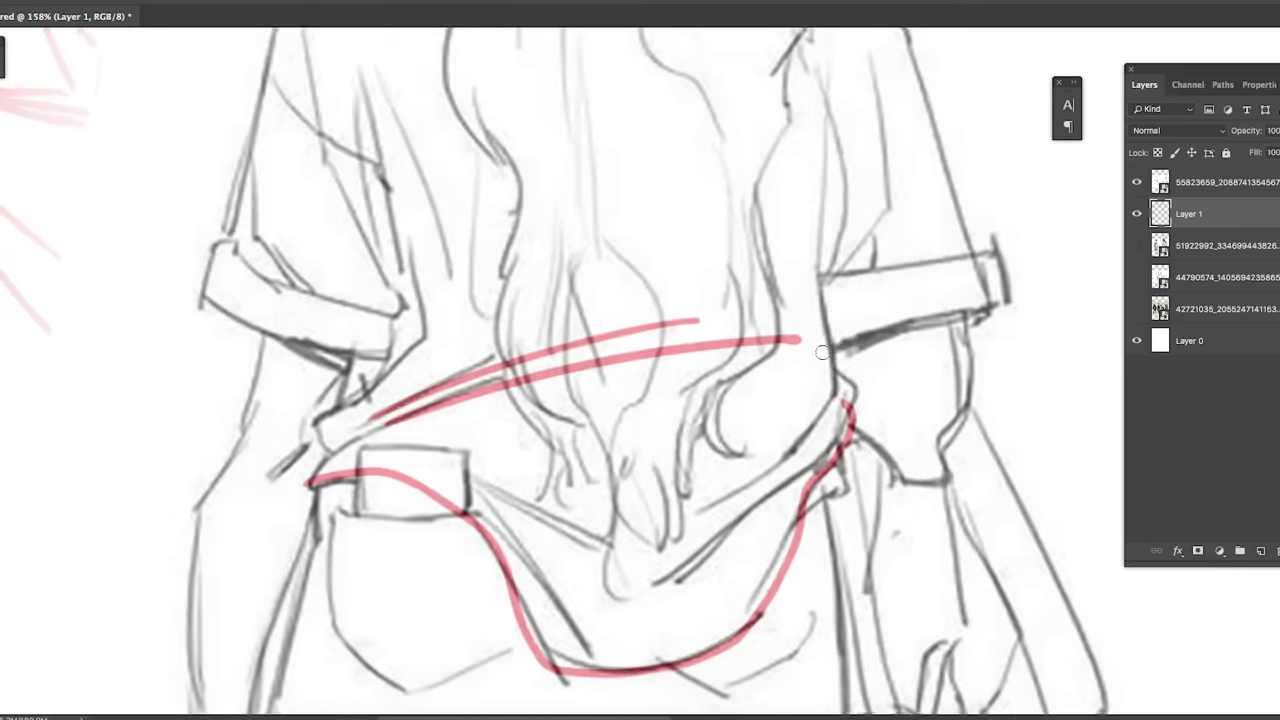
drag(773, 404, 783, 386)
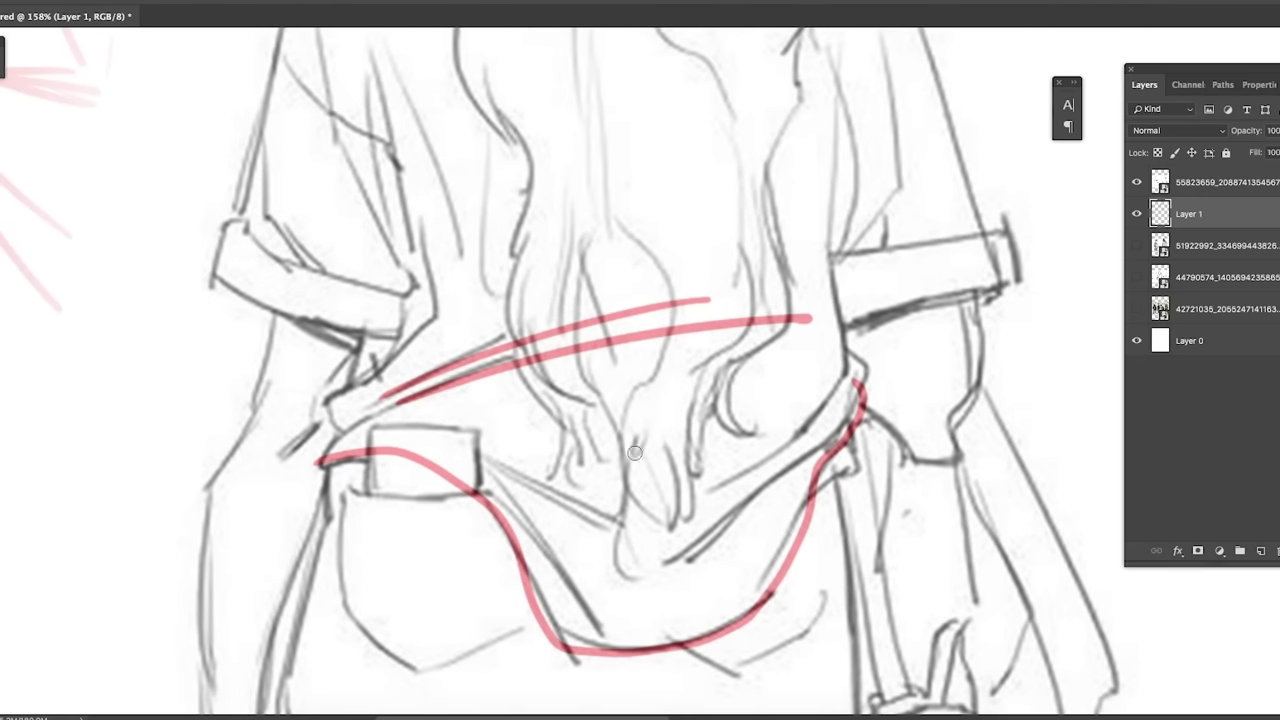
drag(852, 358, 665, 485)
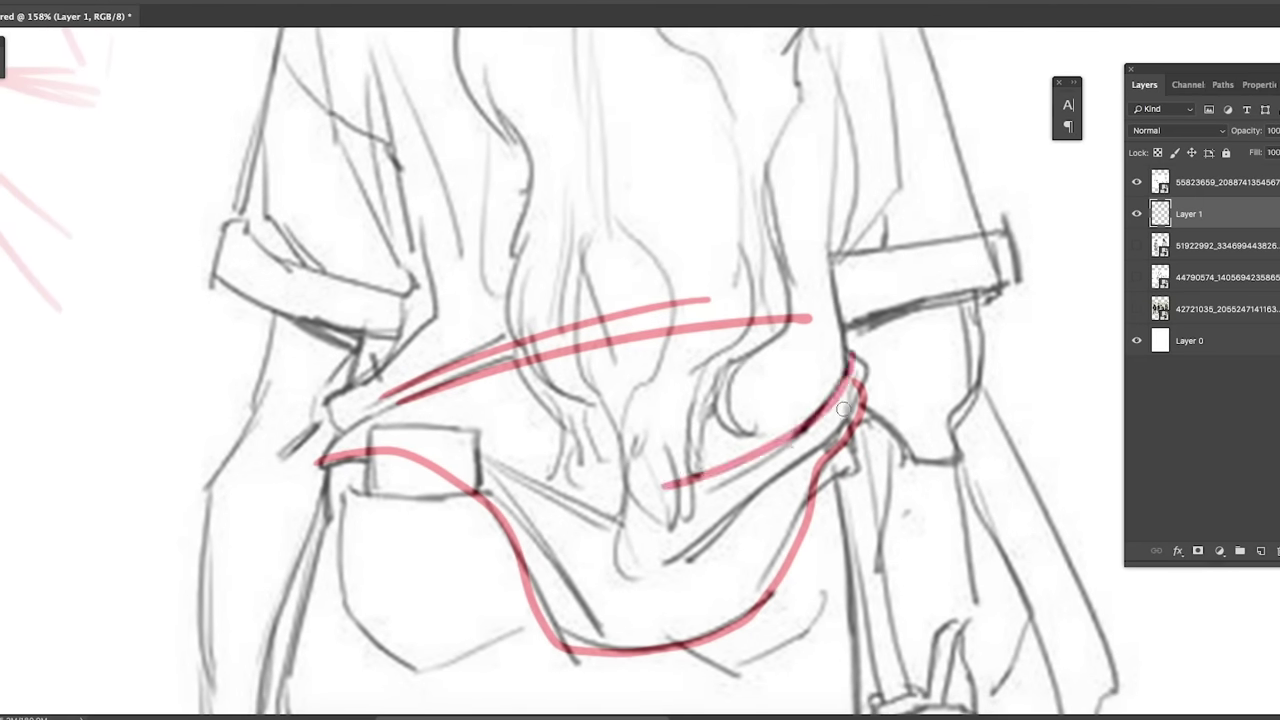
drag(857, 373, 733, 529)
drag(430, 435, 576, 482)
drag(646, 352, 560, 400)
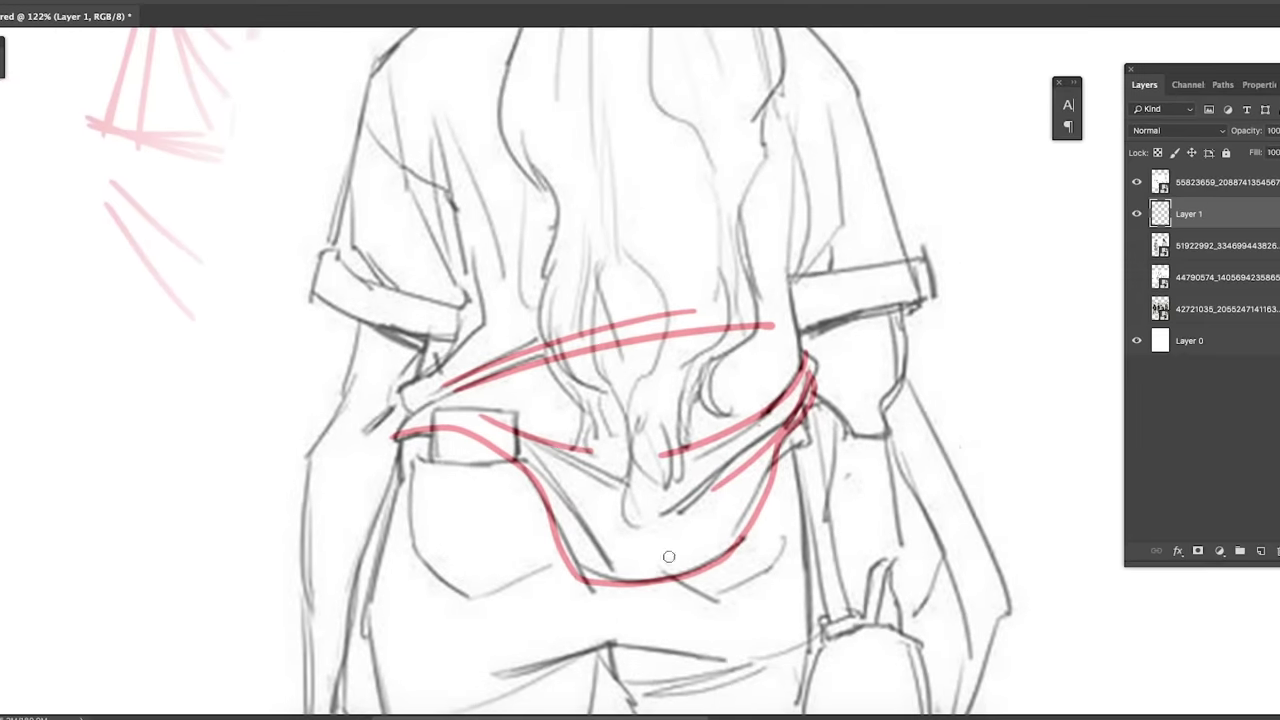
Step: Outline the woman's two buttocks in red as rounded volumes meeting at the crotch of her trousers
drag(660, 565, 661, 329)
drag(640, 443, 604, 336)
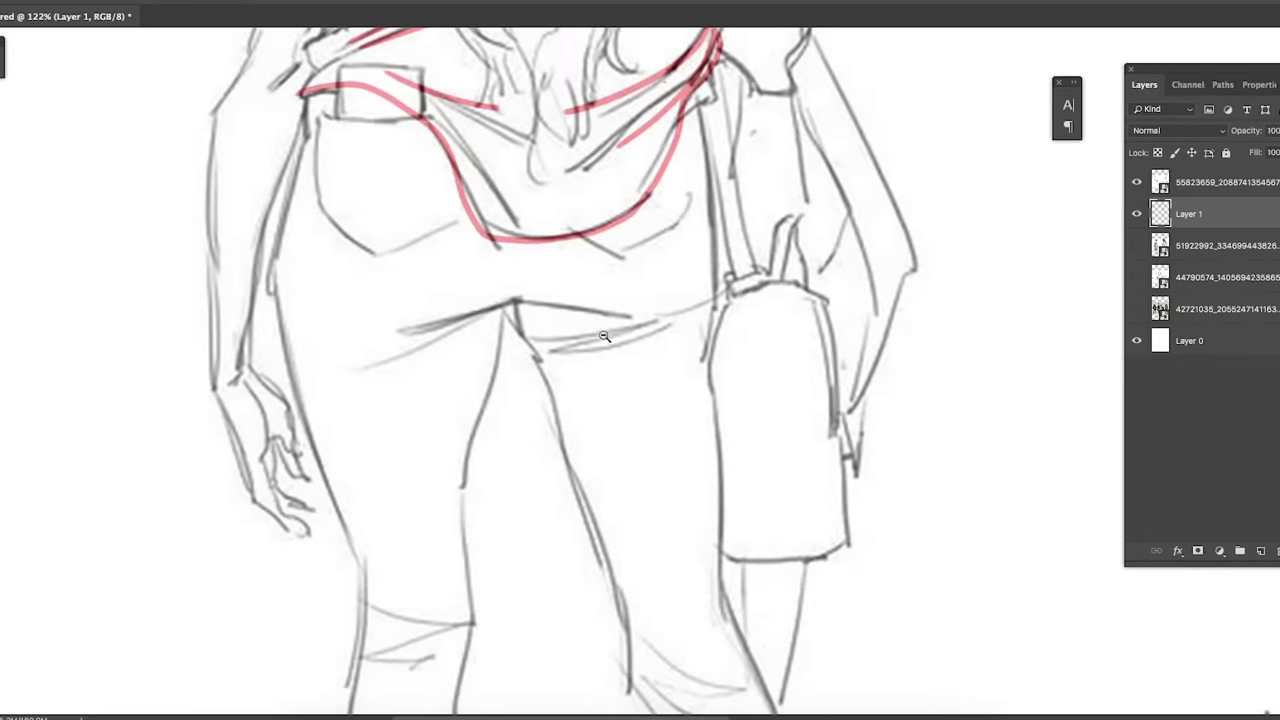
scroll(604, 336, down, 3)
scroll(587, 307, up, 2)
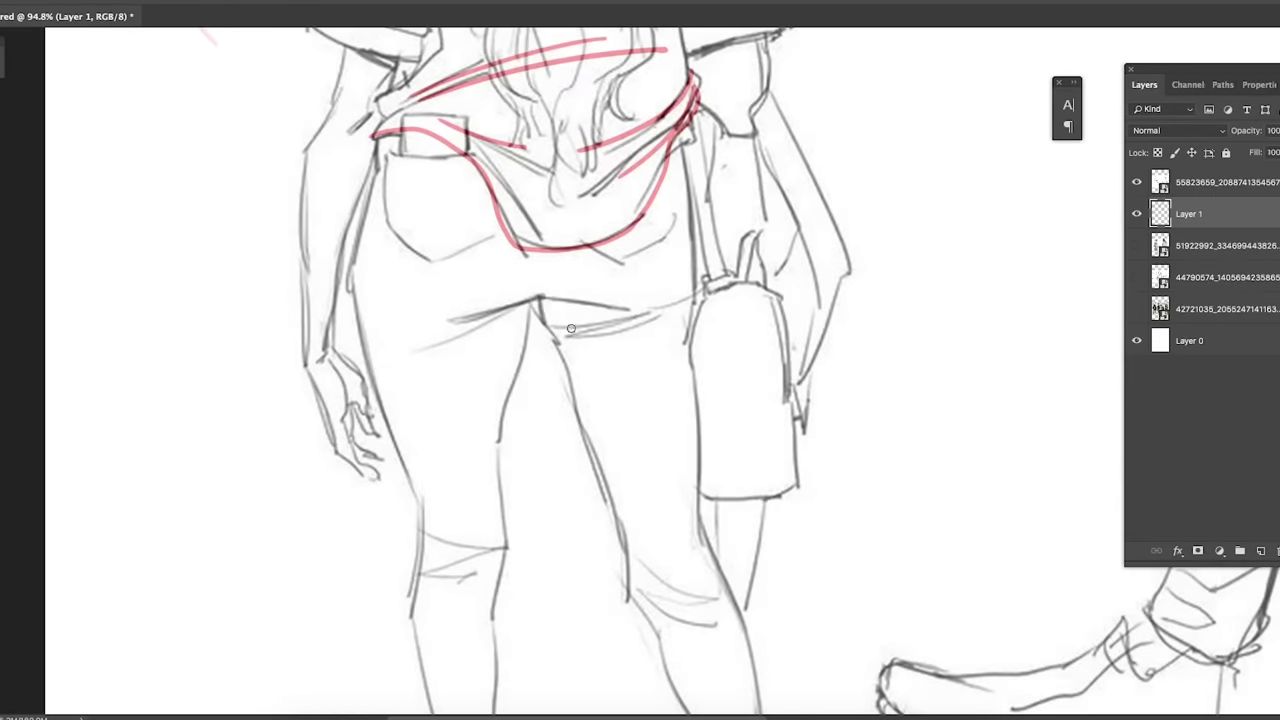
mouse_move(404, 166)
mouse_down()
mouse_move(370, 284)
mouse_move(408, 354)
mouse_move(536, 290)
mouse_move(494, 187)
mouse_move(401, 186)
mouse_up()
mouse_move(544, 232)
mouse_down()
mouse_move(538, 298)
mouse_move(605, 318)
mouse_move(679, 308)
mouse_move(687, 185)
mouse_move(586, 151)
mouse_move(547, 236)
mouse_up()
scroll(636, 229, down, 3)
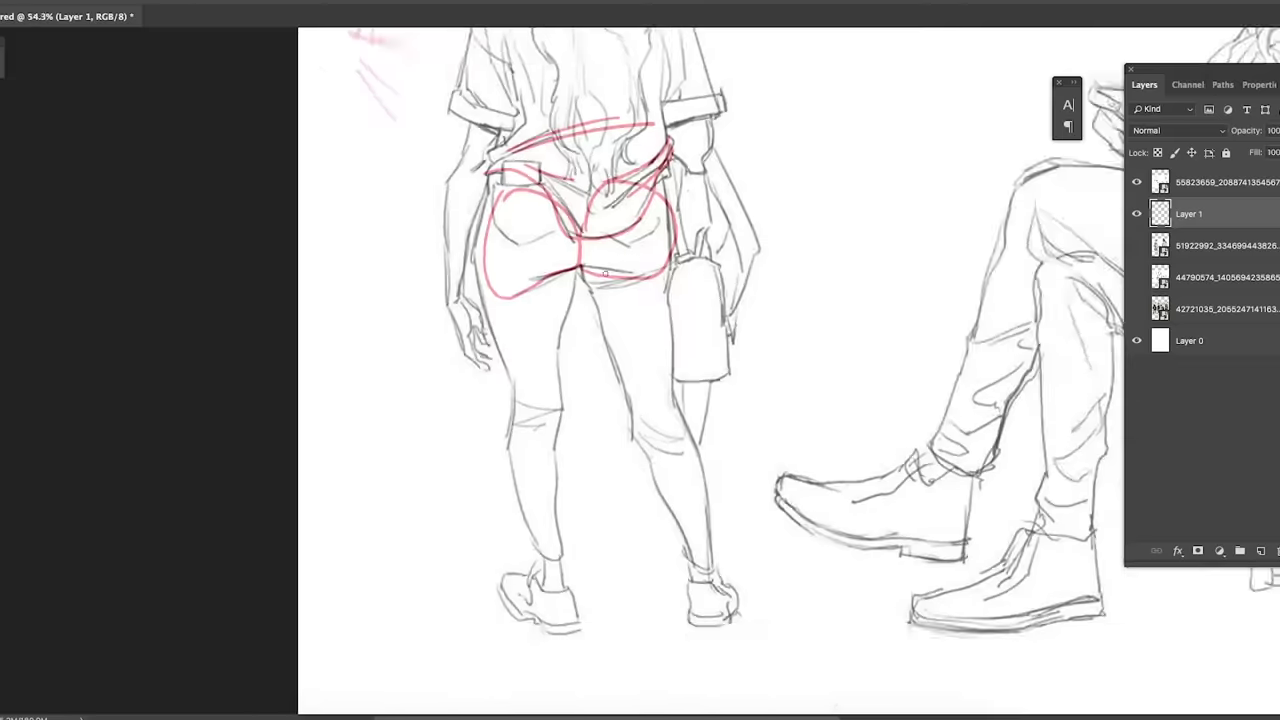
scroll(584, 265, up, 4)
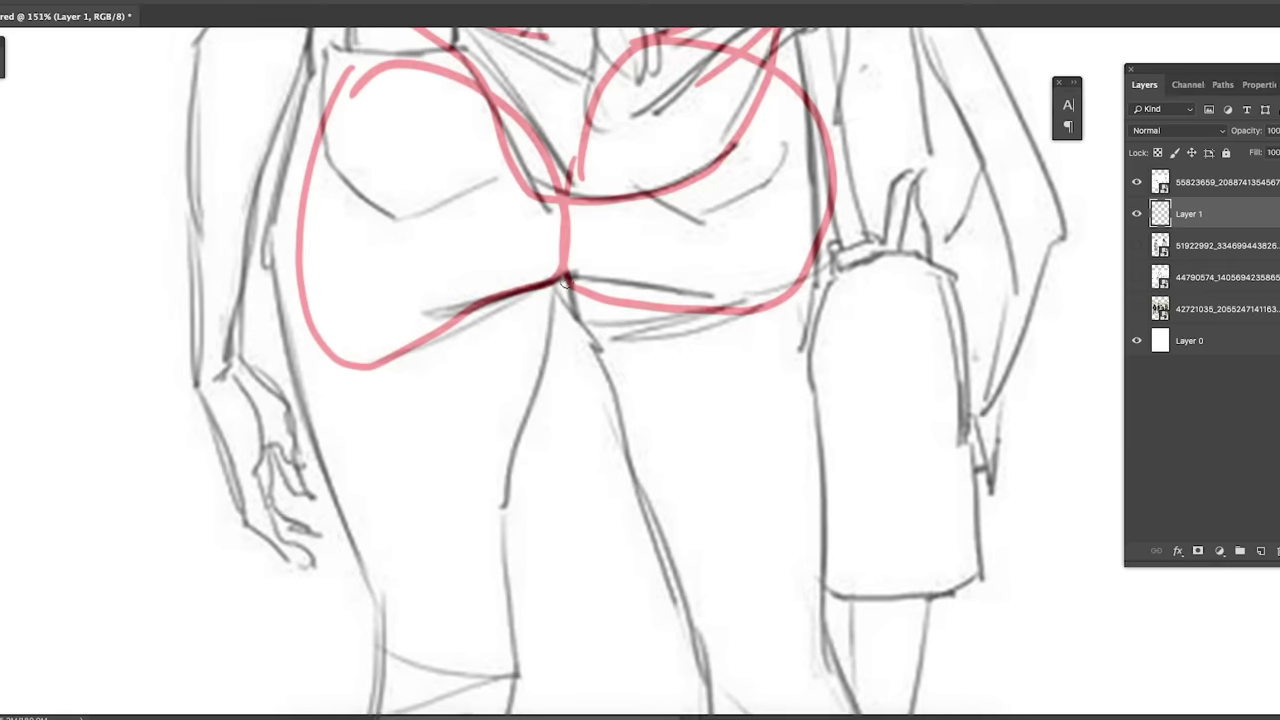
Step: Draw red fold lines fanning from the crotch toward the woman's right thigh, beneath the right buttock
drag(562, 285, 628, 322)
drag(568, 290, 680, 381)
drag(588, 301, 717, 353)
scroll(759, 303, down, 2)
key(super+z)
drag(801, 311, 706, 274)
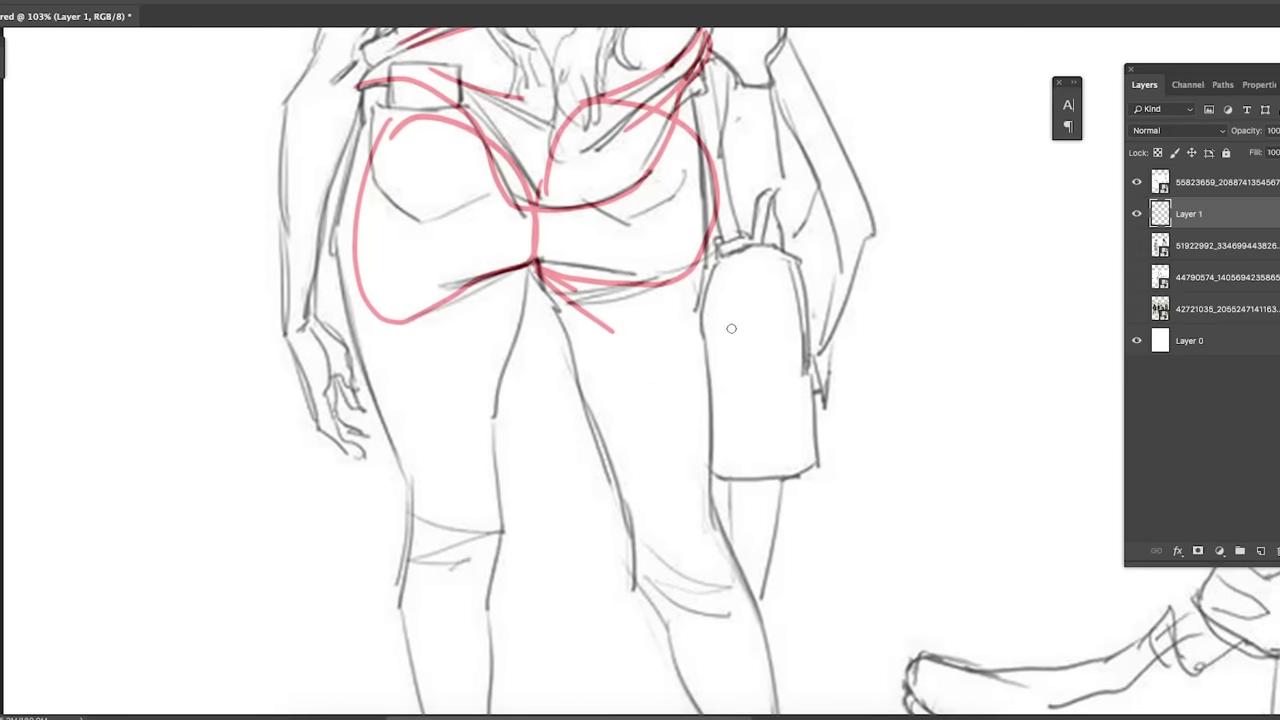
drag(652, 347, 586, 361)
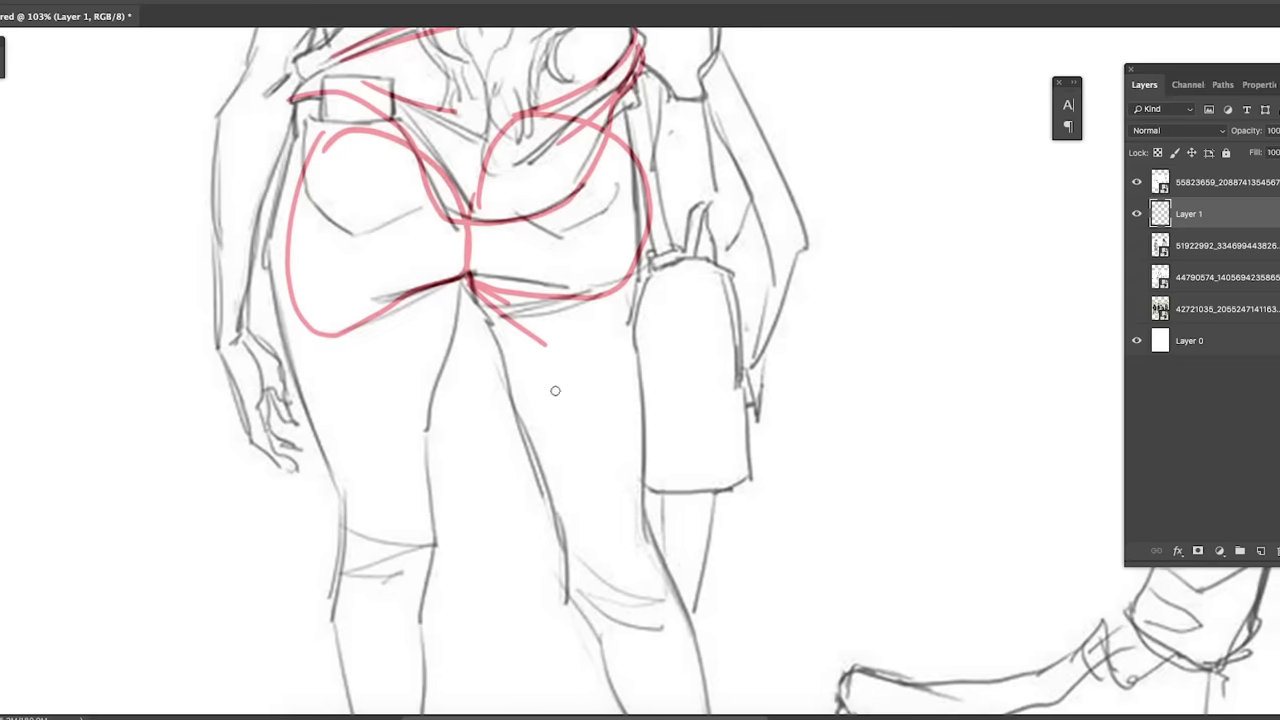
Step: Draw angled red strokes in the blank space beside the woman and another short fold line below the crotch
drag(843, 285, 693, 331)
mouse_move(856, 190)
mouse_down()
mouse_move(768, 250)
mouse_move(920, 296)
mouse_move(793, 389)
mouse_up()
drag(421, 356, 481, 316)
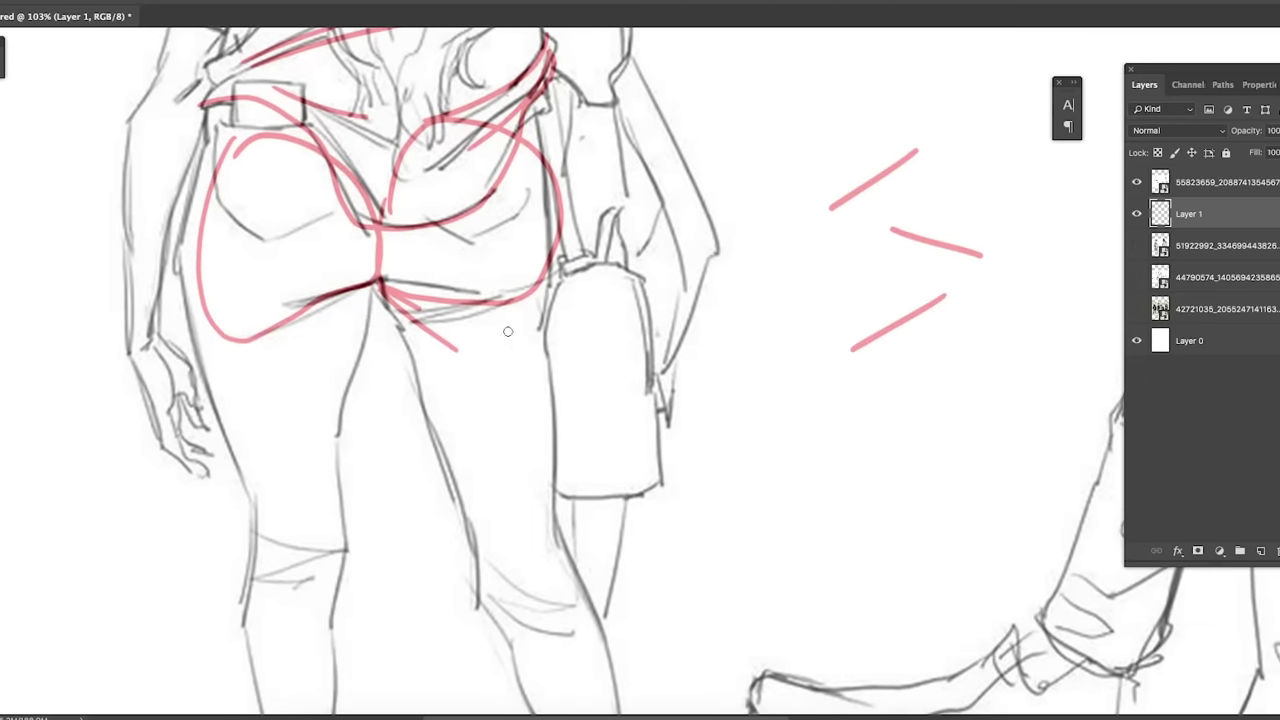
key(ctrl+z)
drag(401, 301, 466, 338)
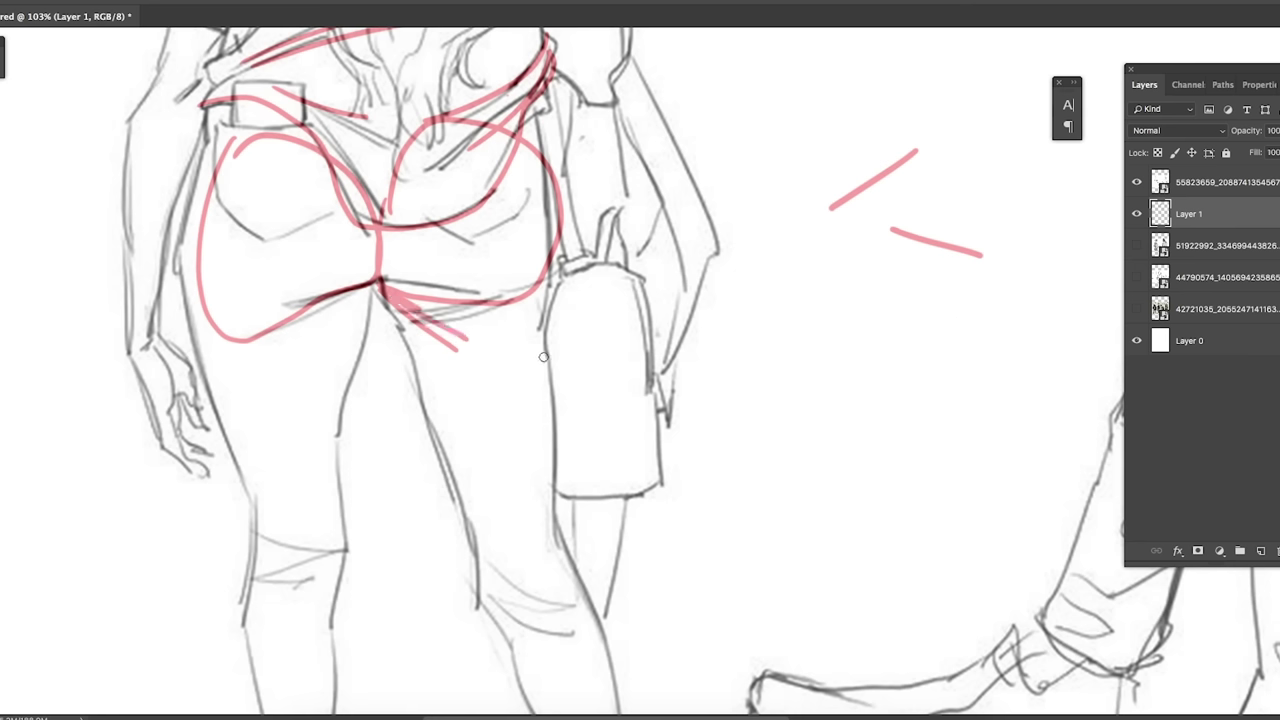
mouse_move(490, 322)
mouse_down()
mouse_move(548, 362)
mouse_move(556, 418)
mouse_up()
drag(418, 370, 515, 452)
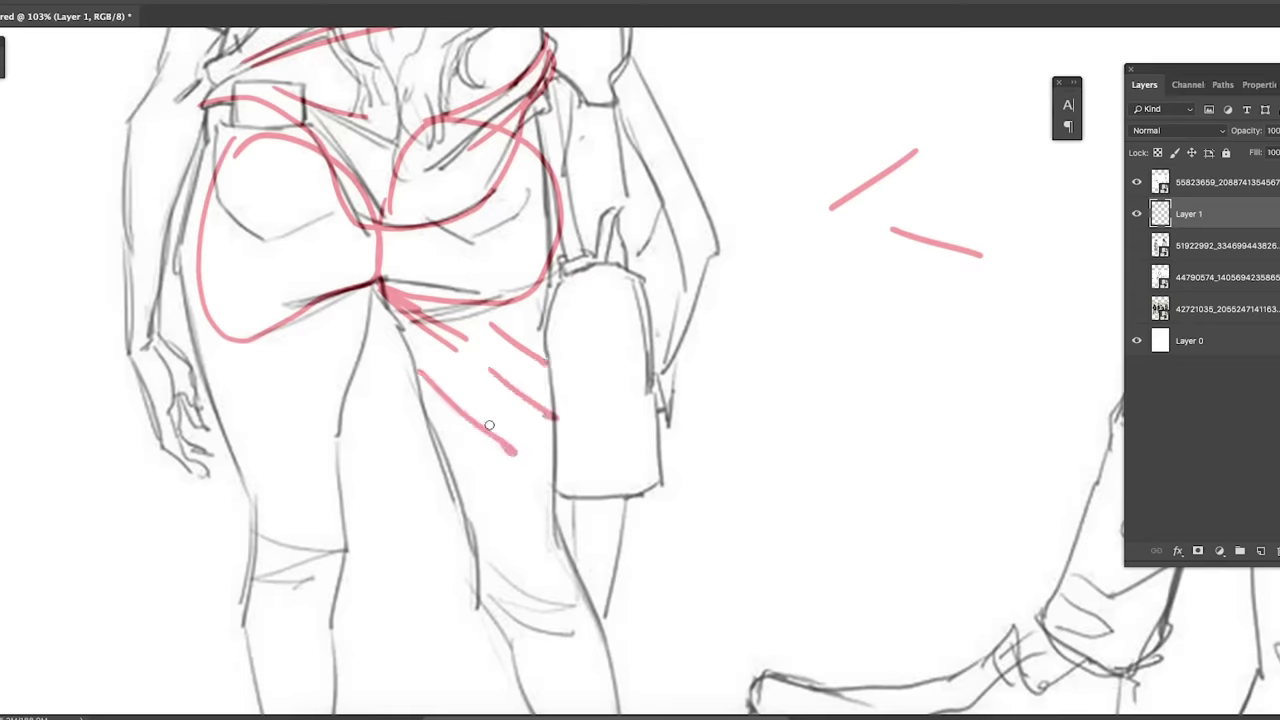
key(ctrl+alt+z)
key(ctrl+alt+z)
key(ctrl+alt+z)
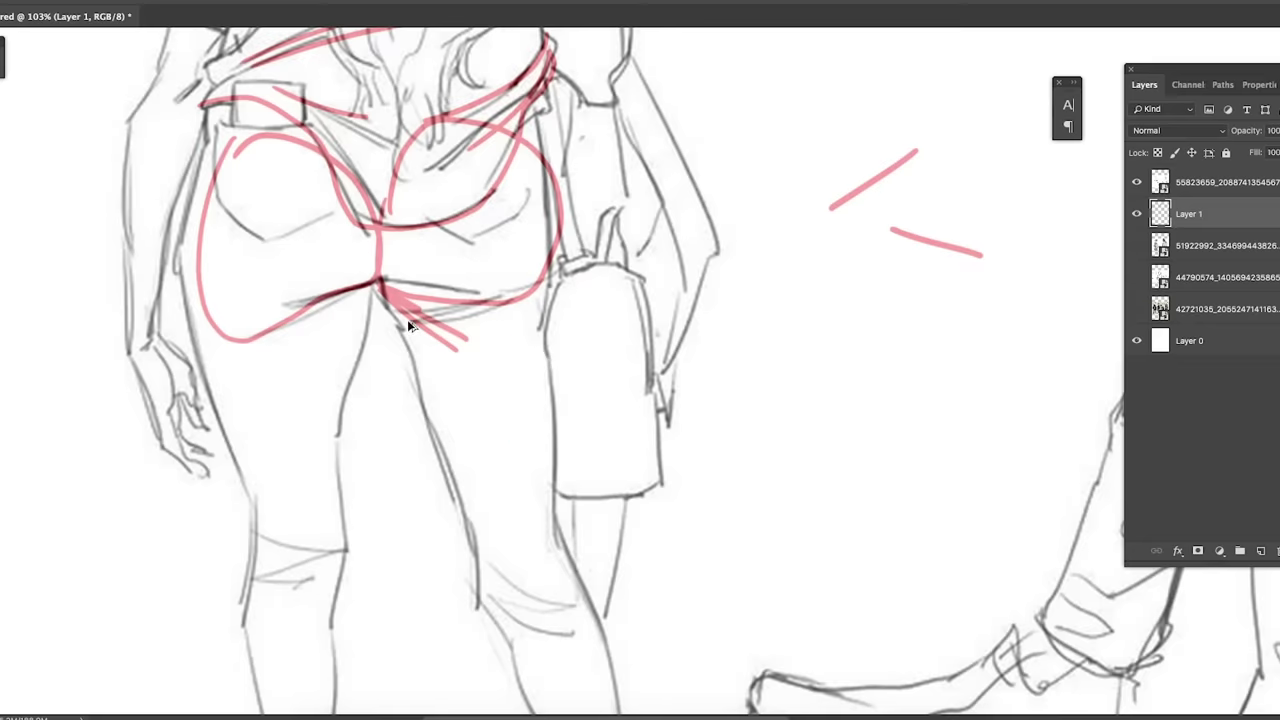
mouse_move(416, 330)
mouse_down()
mouse_move(512, 405)
mouse_move(532, 465)
mouse_up()
drag(420, 390, 542, 490)
drag(512, 546, 477, 458)
drag(452, 472, 582, 564)
drag(470, 545, 571, 610)
drag(489, 585, 573, 643)
key(super+alt+z)
key(super+alt+z)
key(ctrl+alt+z)
key(ctrl+alt+z)
key(ctrl+alt+z)
key(ctrl+alt+z)
key(ctrl+alt+z)
key(ctrl+alt+z)
Step: Redraw the fold line running from the crotch onto the right thigh and try short strokes above the right knee
drag(345, 200, 446, 291)
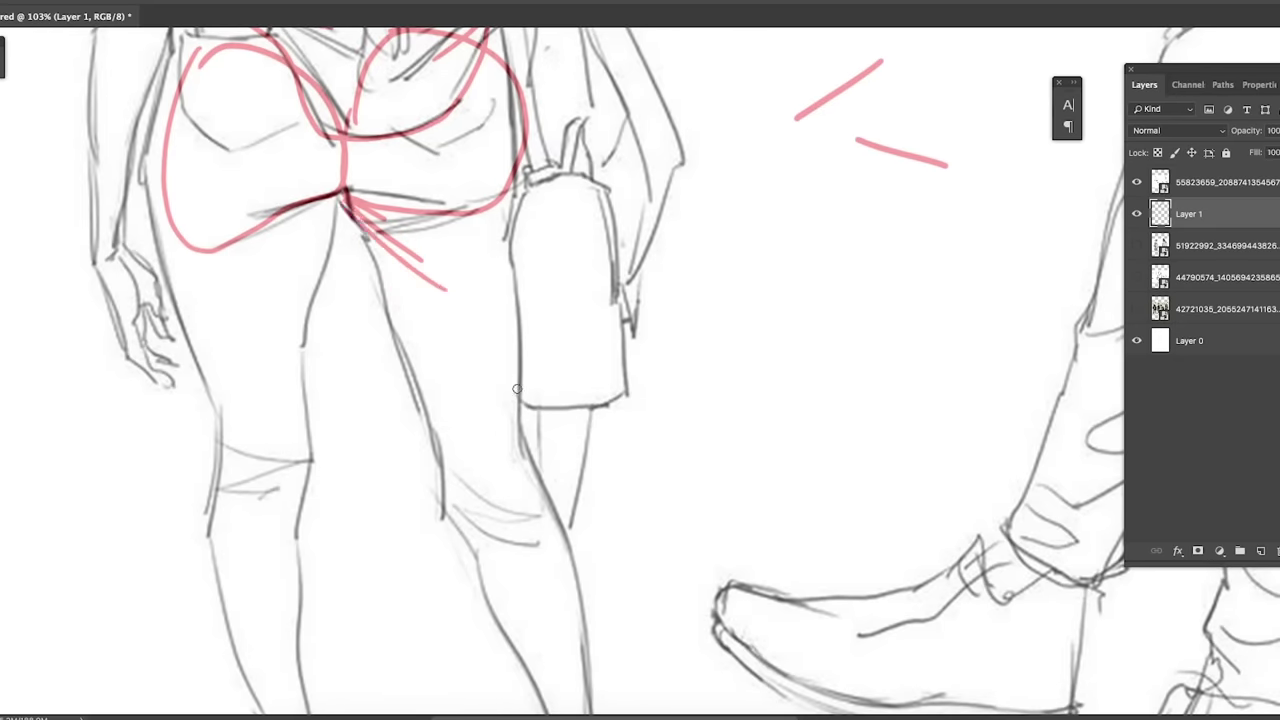
drag(520, 374, 470, 462)
drag(520, 406, 470, 480)
drag(559, 359, 470, 359)
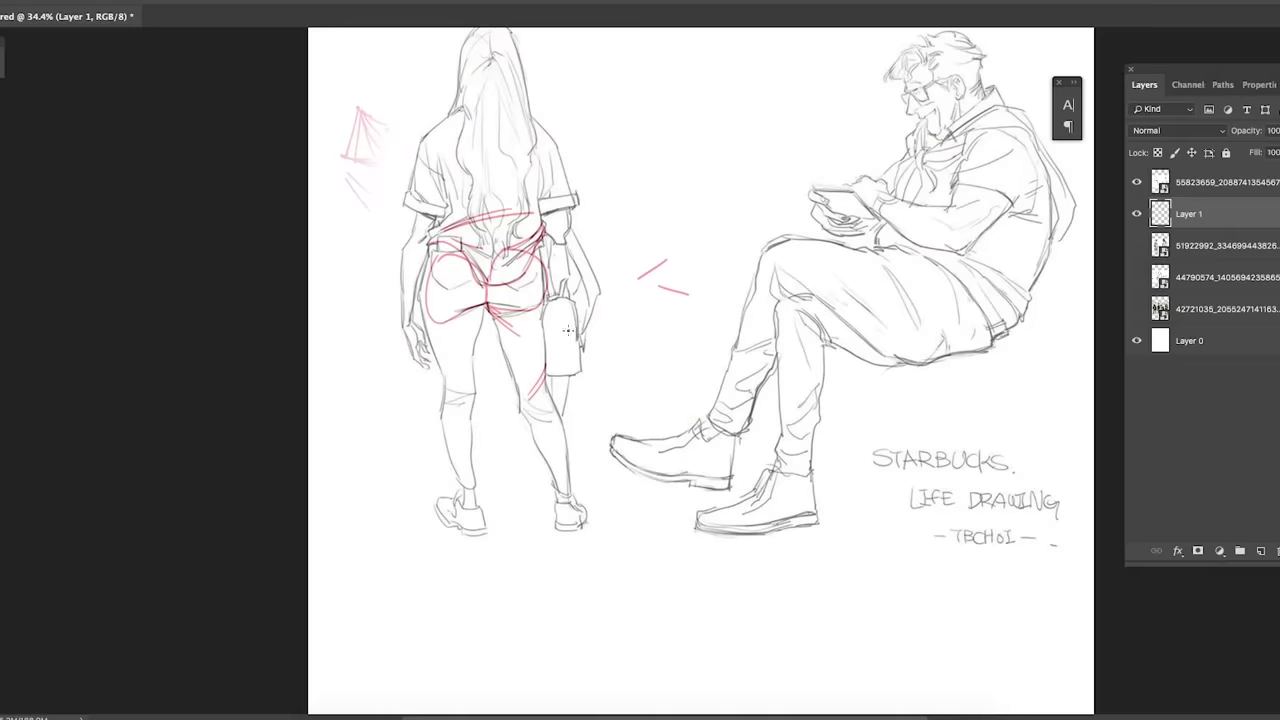
scroll(549, 318, up, 5)
key(ctrl+alt+z)
Step: Draw short red strokes in the blank space beside the woman, some as parallel pairs and others at opposing angles
mouse_move(714, 222)
mouse_down()
mouse_move(775, 290)
mouse_move(752, 382)
mouse_up()
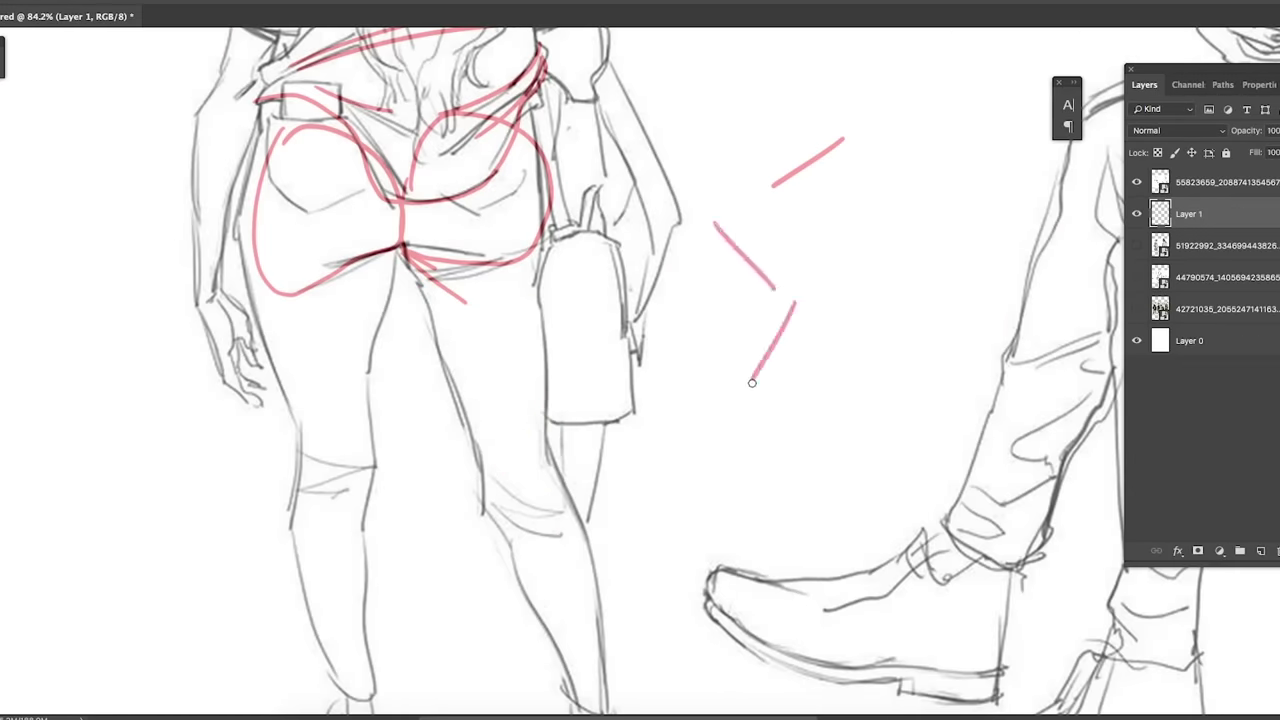
scroll(815, 351, up, 3)
drag(682, 78, 718, 148)
drag(718, 60, 764, 138)
drag(834, 124, 863, 195)
drag(763, 302, 826, 372)
drag(880, 340, 812, 414)
Step: Mark short red fold lines along the woman's right leg, on the upper thigh, above and below the knee, and at the ankle
mouse_move(609, 325)
mouse_down()
mouse_move(498, 383)
mouse_move(507, 303)
mouse_move(511, 333)
mouse_move(590, 314)
mouse_move(541, 314)
mouse_move(580, 338)
mouse_up()
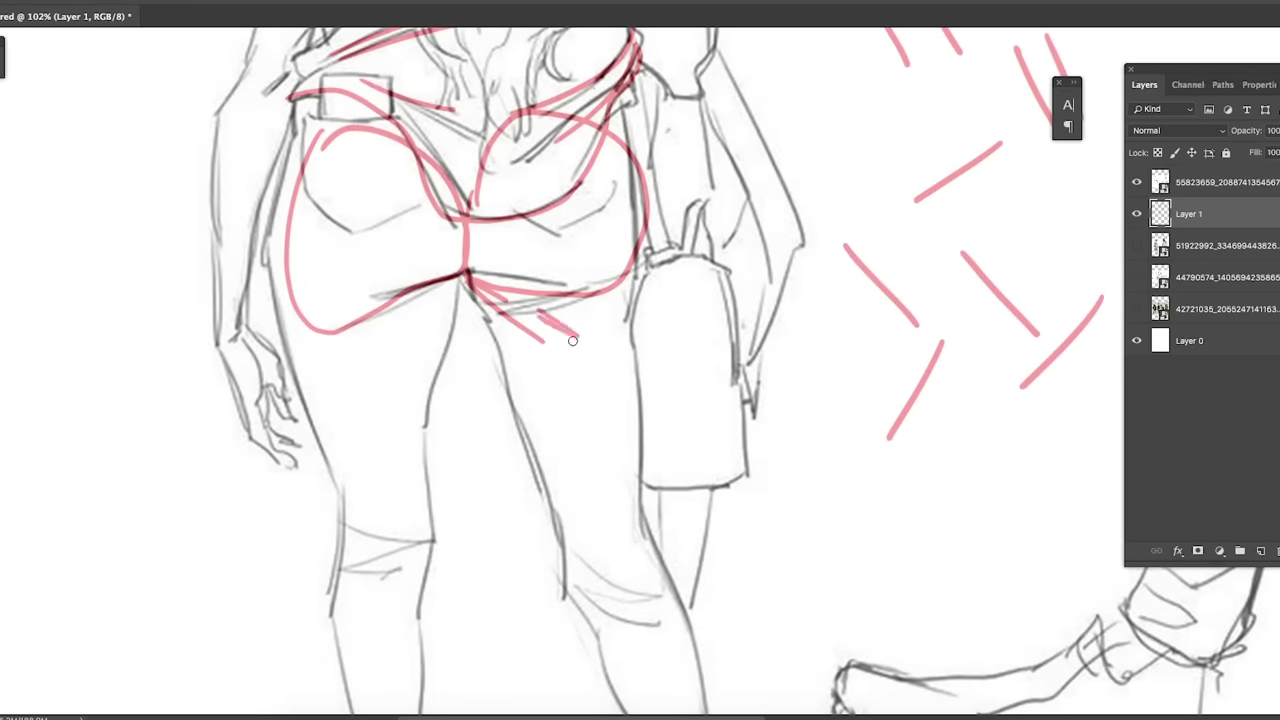
drag(646, 456, 614, 526)
scroll(582, 545, down, 2)
scroll(618, 601, down, 4)
scroll(634, 514, down, 5)
mouse_move(570, 492)
mouse_down()
mouse_move(633, 515)
mouse_move(627, 490)
mouse_move(618, 546)
mouse_move(602, 560)
mouse_move(642, 565)
mouse_up()
drag(610, 575, 645, 582)
Step: Add a short fold line beneath the right buttock and mark the pinched folds behind the woman's left knee in red
drag(383, 345, 330, 340)
drag(330, 186, 462, 428)
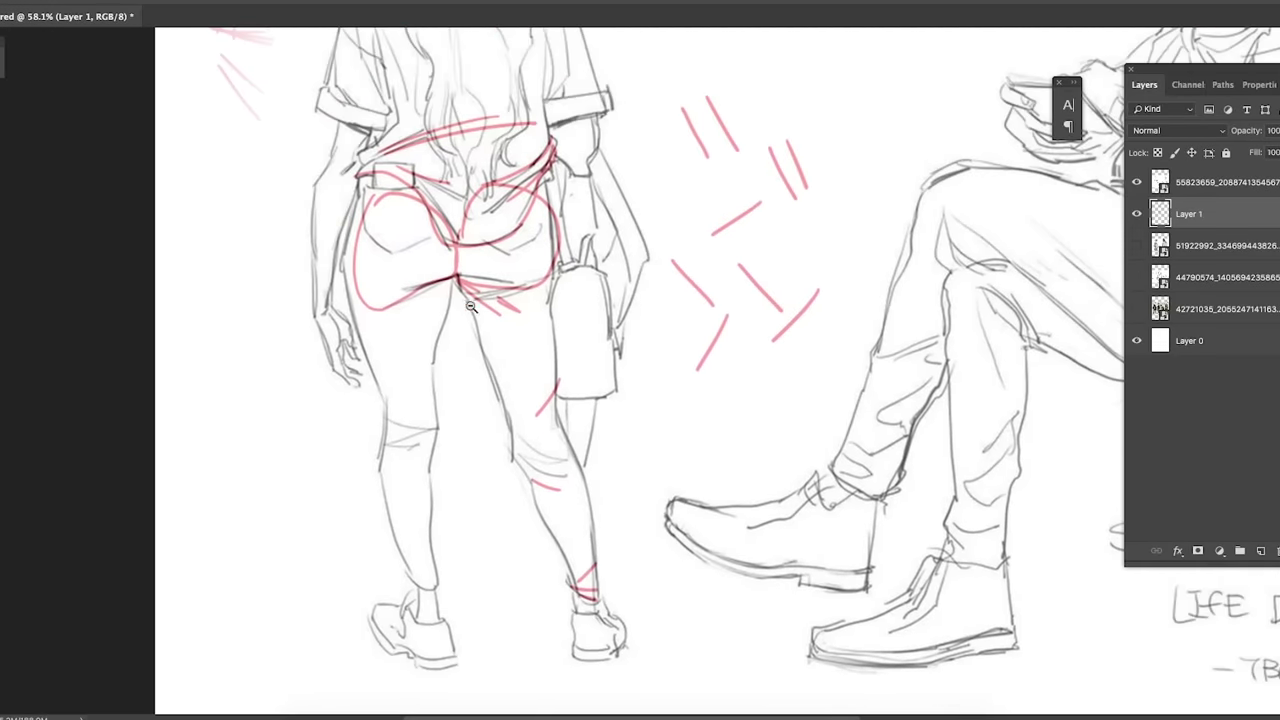
drag(486, 319, 532, 319)
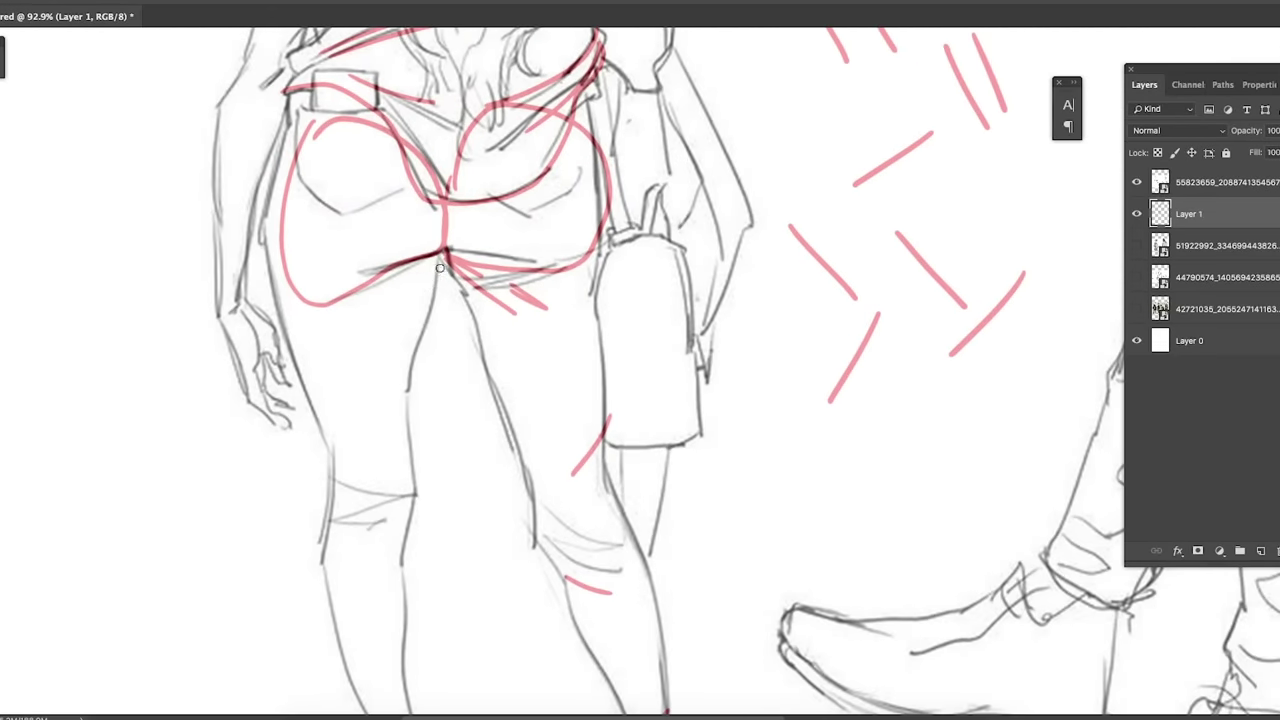
drag(492, 277, 520, 294)
drag(341, 525, 402, 514)
drag(329, 441, 365, 481)
Step: Look over the marked folds on the woman's trousers and the leg folds of the seated man beside her
drag(429, 446, 393, 408)
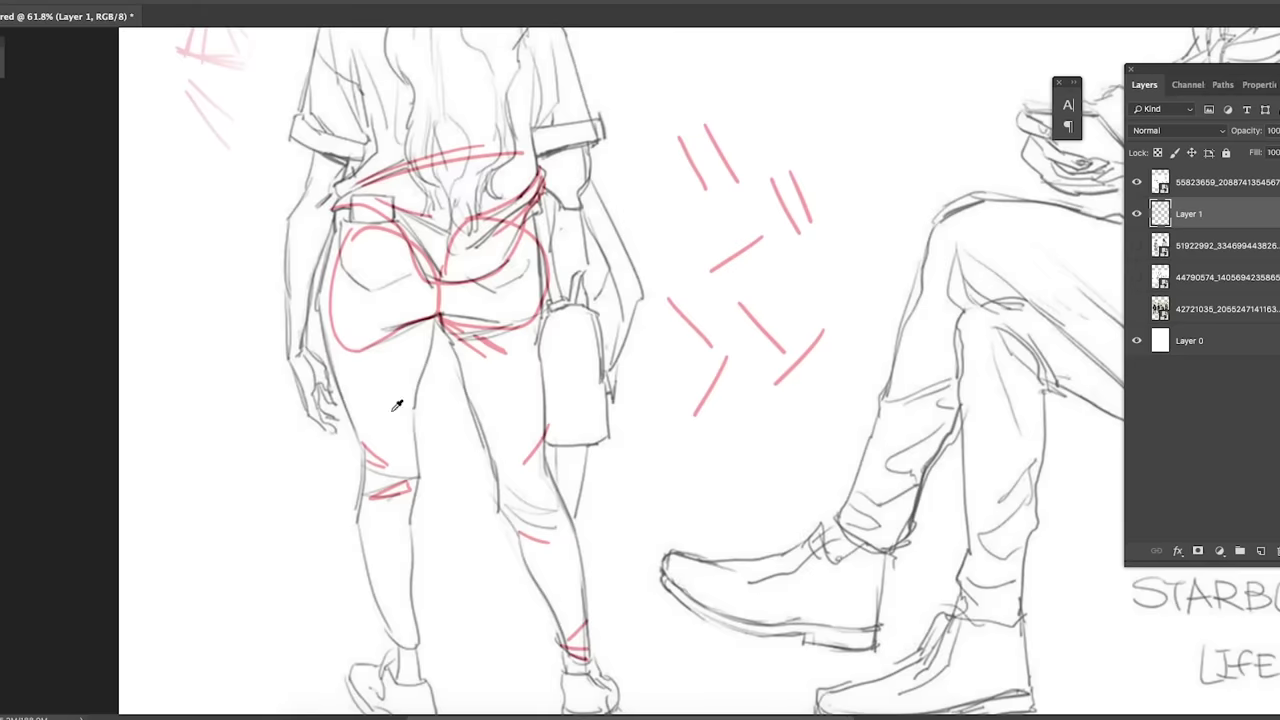
drag(405, 475, 431, 457)
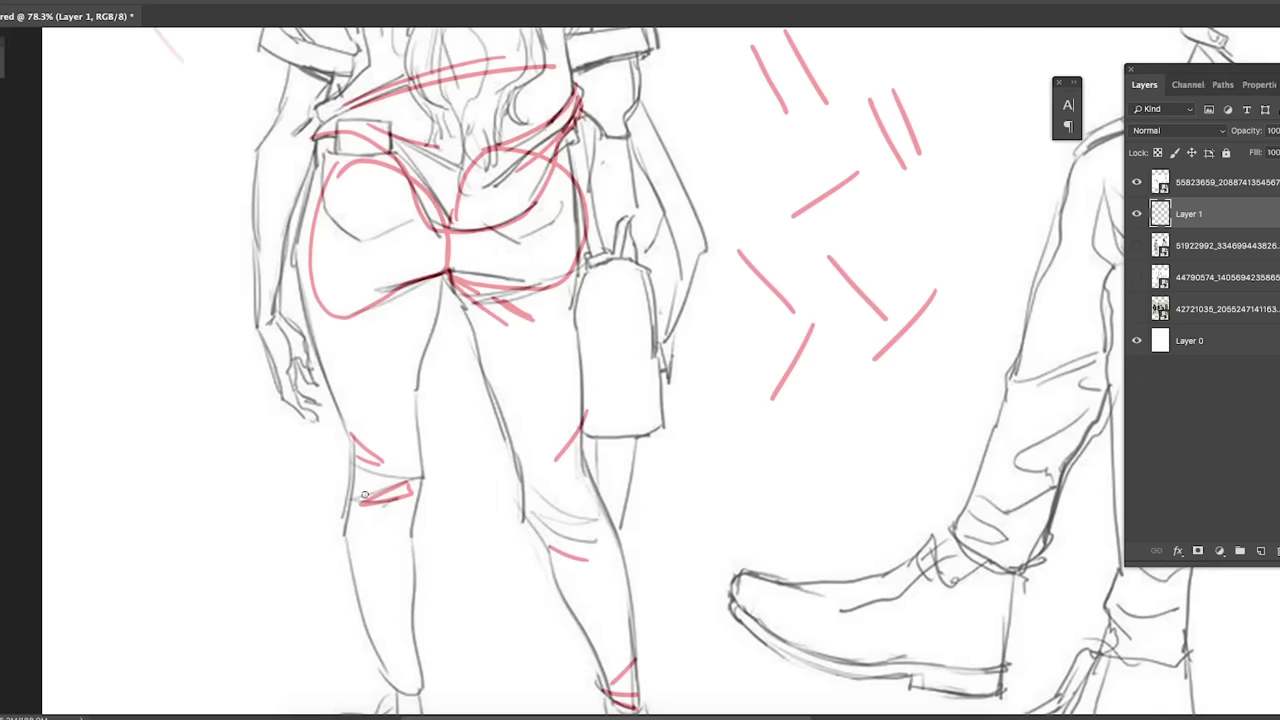
drag(452, 436, 418, 452)
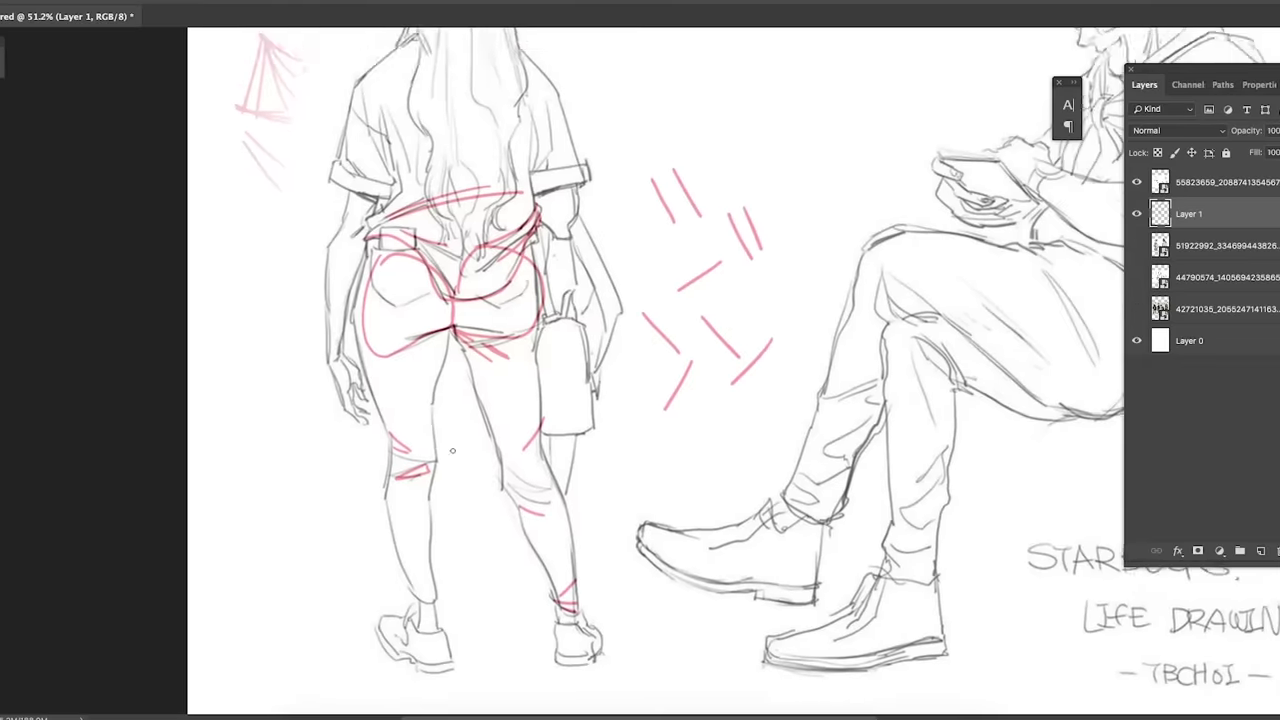
drag(517, 495, 504, 468)
drag(640, 420, 529, 429)
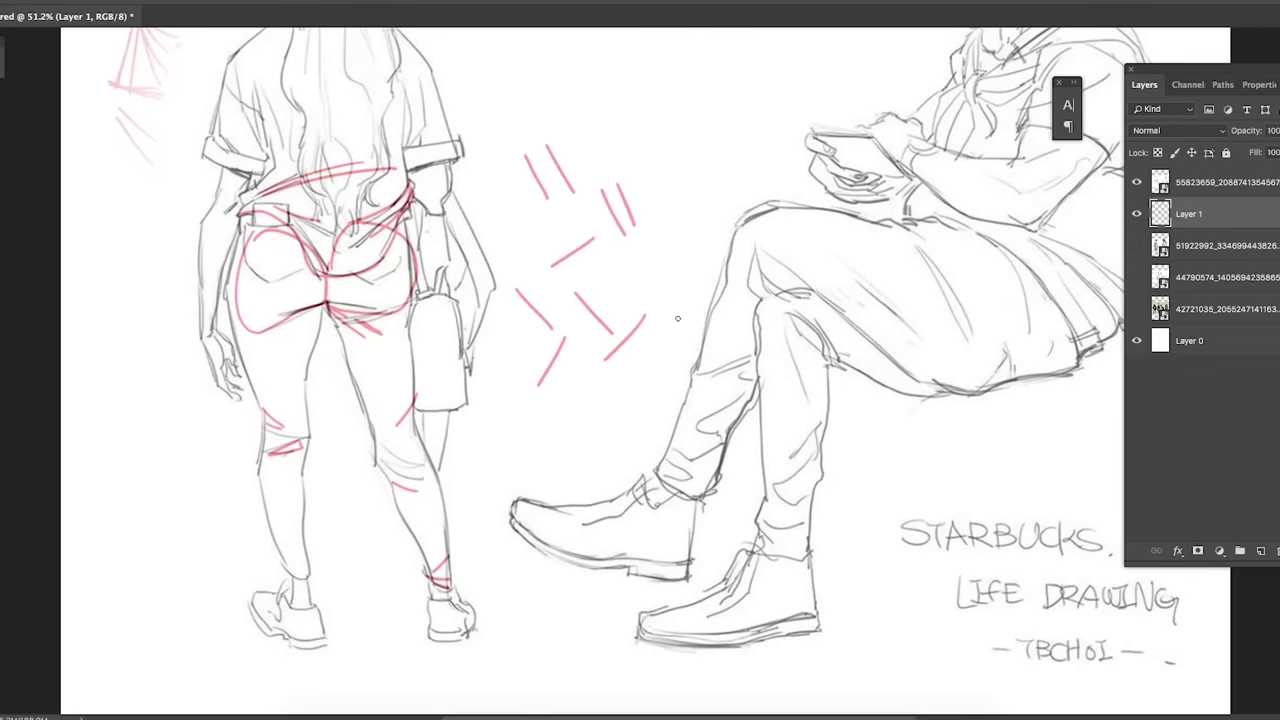
drag(692, 301, 553, 387)
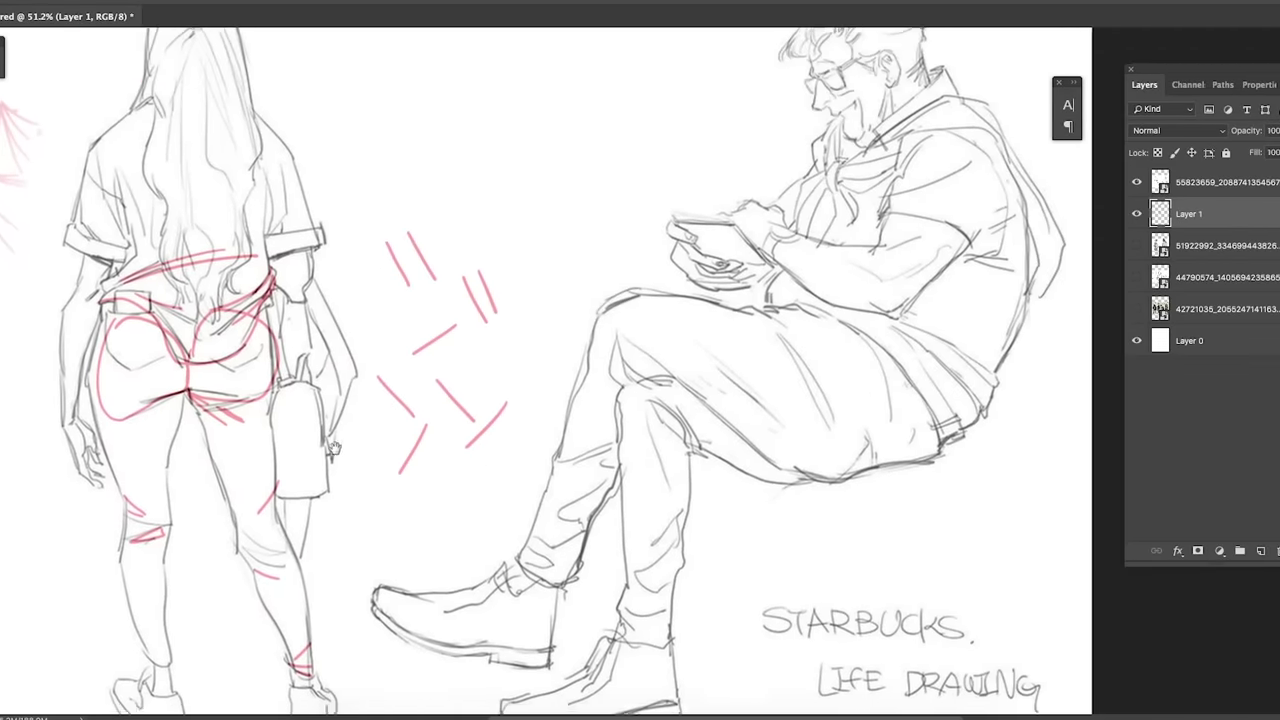
drag(242, 532, 264, 512)
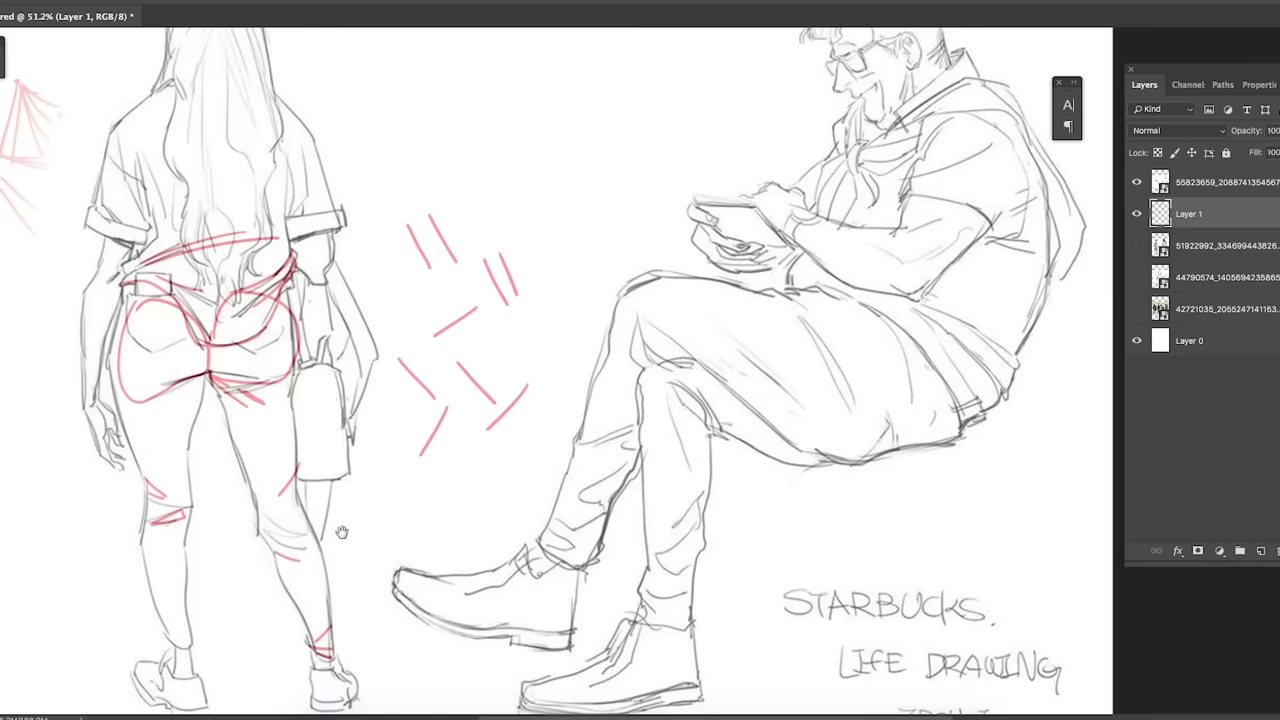
scroll(264, 402, down, 2)
scroll(264, 402, left, 1)
scroll(290, 480, up, 2)
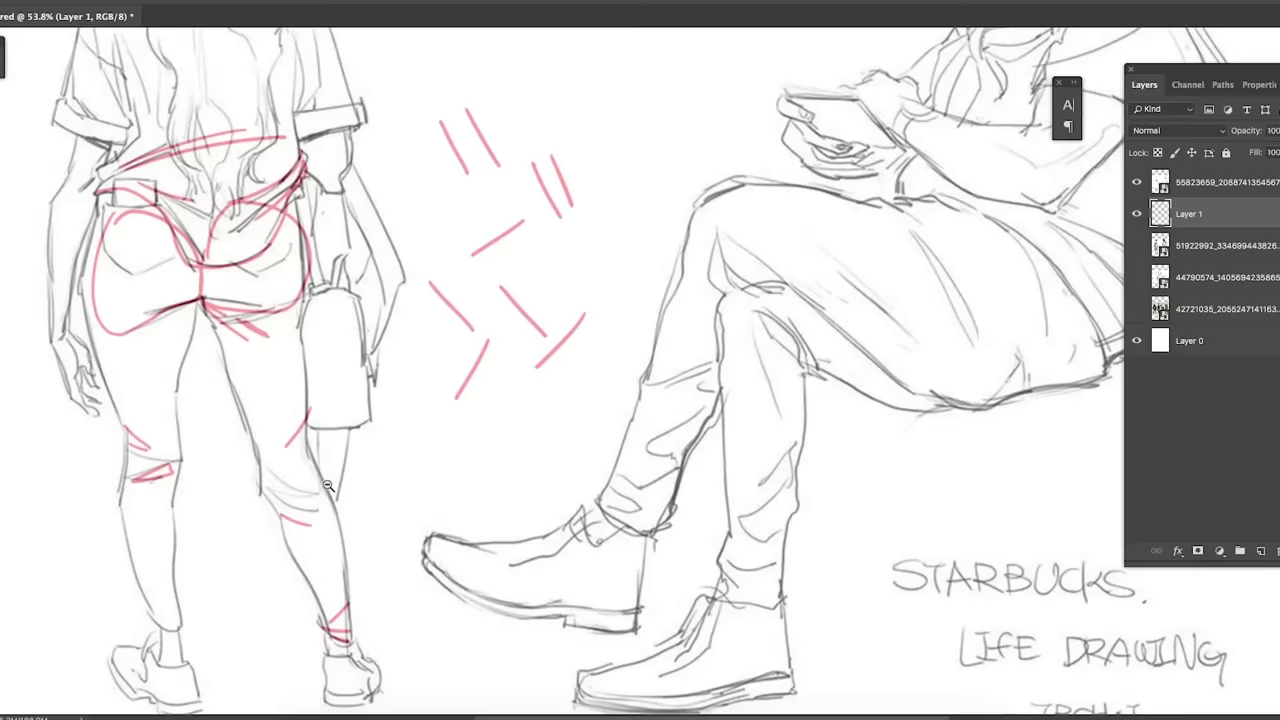
drag(365, 492, 372, 458)
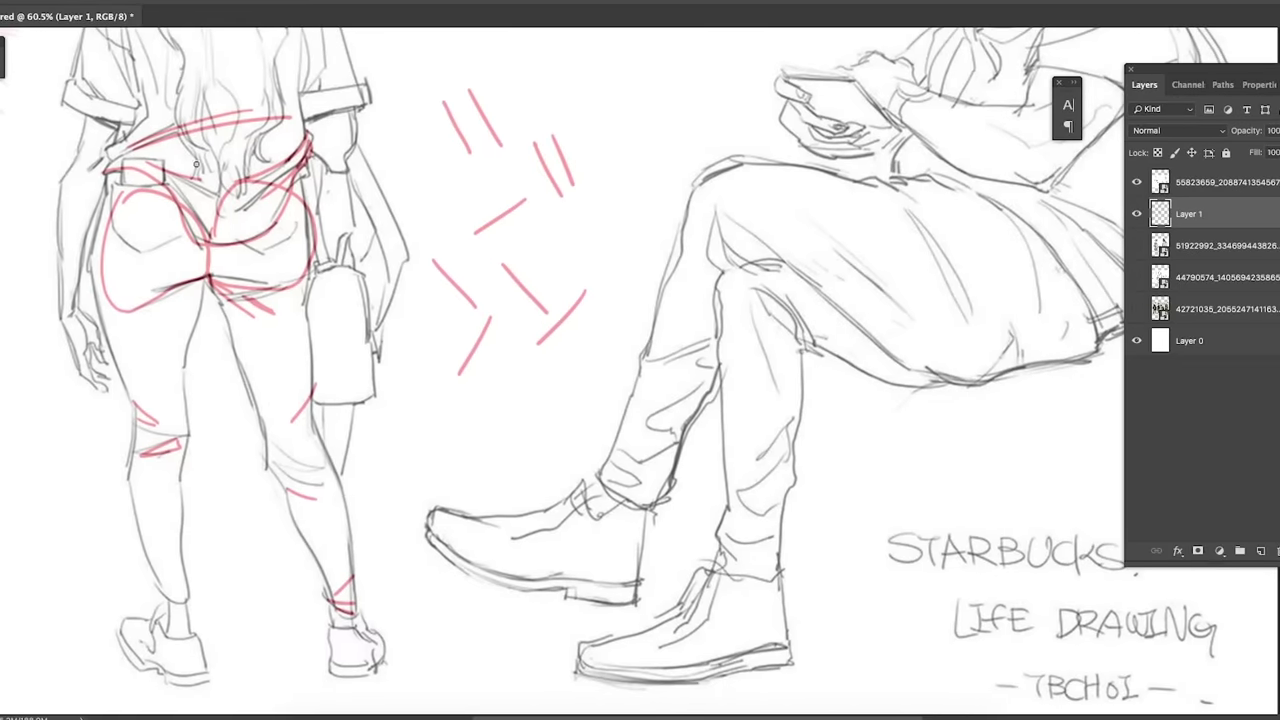
Step: Draw a curved red line with a solid tip in the blank space between the woman's right leg and the man's shoe
mouse_move(468, 453)
mouse_down()
mouse_move(477, 448)
mouse_move(415, 375)
mouse_up()
drag(468, 440, 497, 487)
mouse_move(428, 386)
mouse_down()
mouse_move(400, 376)
mouse_move(416, 374)
mouse_up()
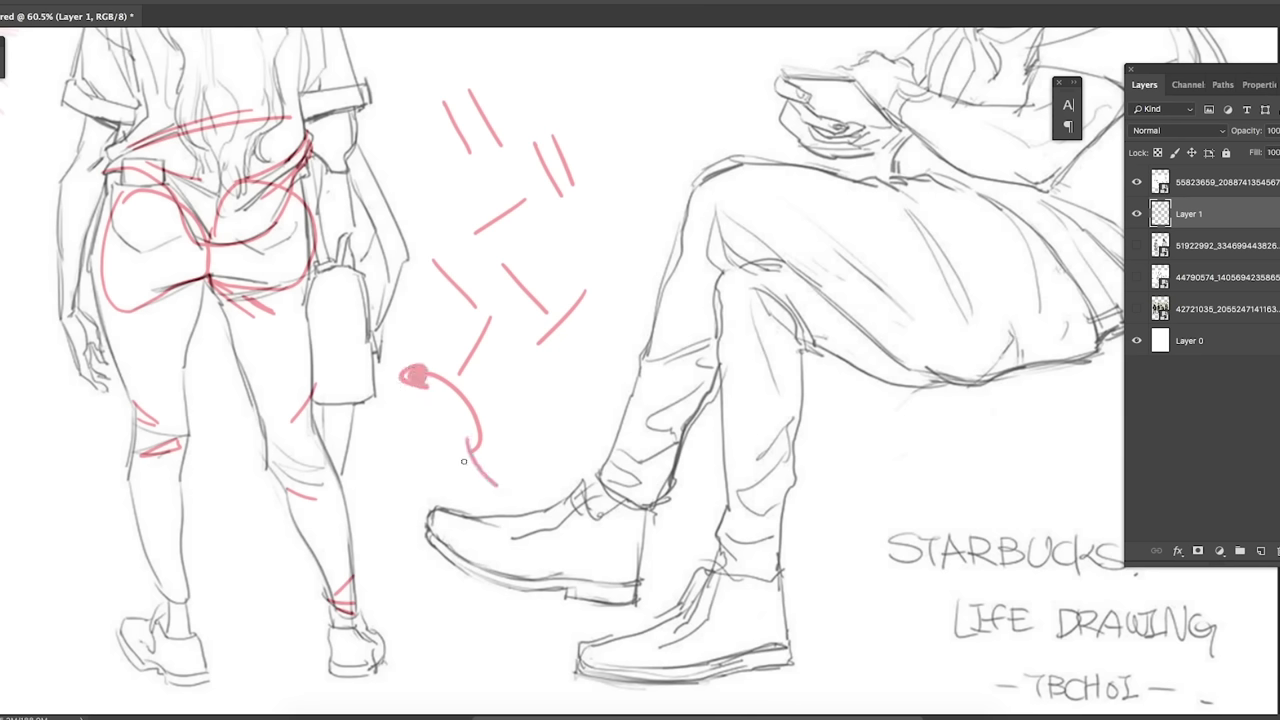
Step: Draw short red fold lines around the back of the woman's right knee, redrawing the diagonal line below it
drag(258, 436, 280, 468)
mouse_move(282, 466)
mouse_down()
mouse_move(350, 492)
mouse_move(276, 478)
mouse_up()
mouse_move(272, 476)
mouse_down()
mouse_move(329, 511)
mouse_move(283, 501)
mouse_move(364, 543)
mouse_up()
drag(290, 516, 364, 563)
key(super+z)
key(super+z)
drag(286, 496, 355, 537)
drag(342, 443, 296, 463)
drag(258, 220, 277, 269)
mouse_move(325, 112)
mouse_down()
mouse_move(344, 90)
mouse_move(166, 80)
mouse_move(188, 82)
mouse_up()
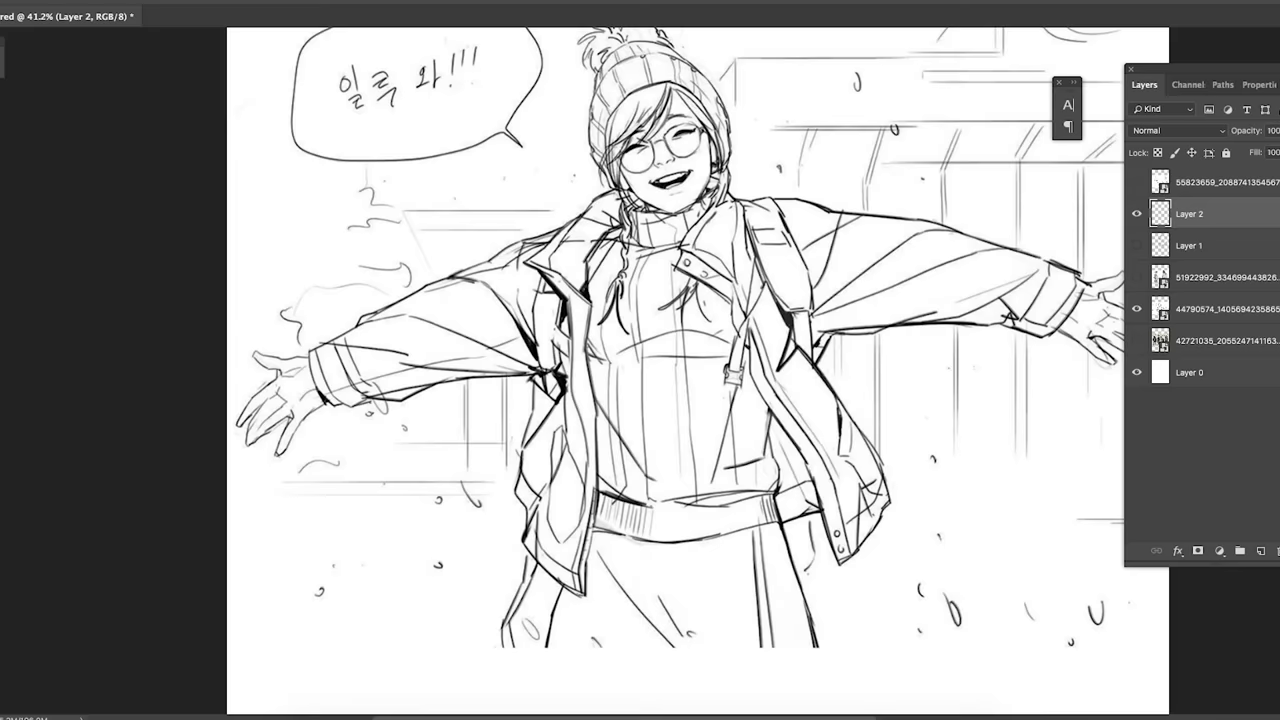
Step: Draw curved red arrows pointing outward above both jacket sleeves of the girl, plus three smaller arrows along the left sleeve
scroll(555, 317, down, 1)
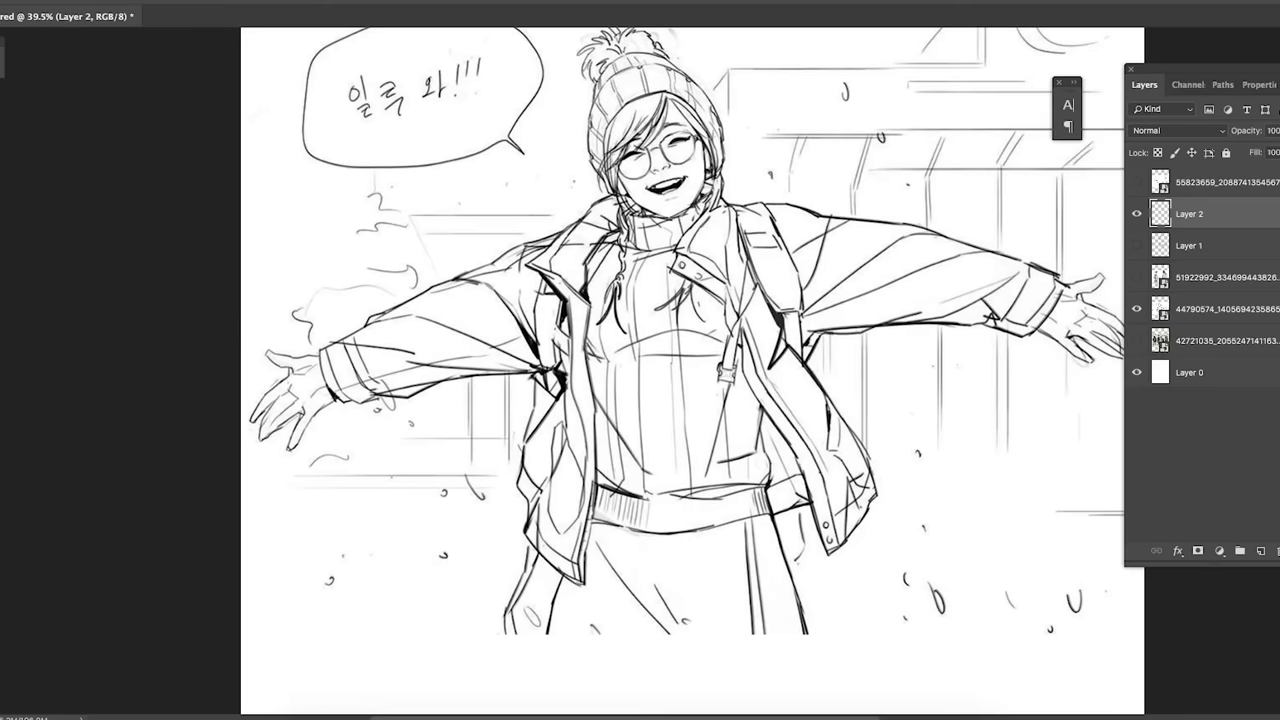
drag(480, 238, 356, 293)
drag(860, 207, 994, 219)
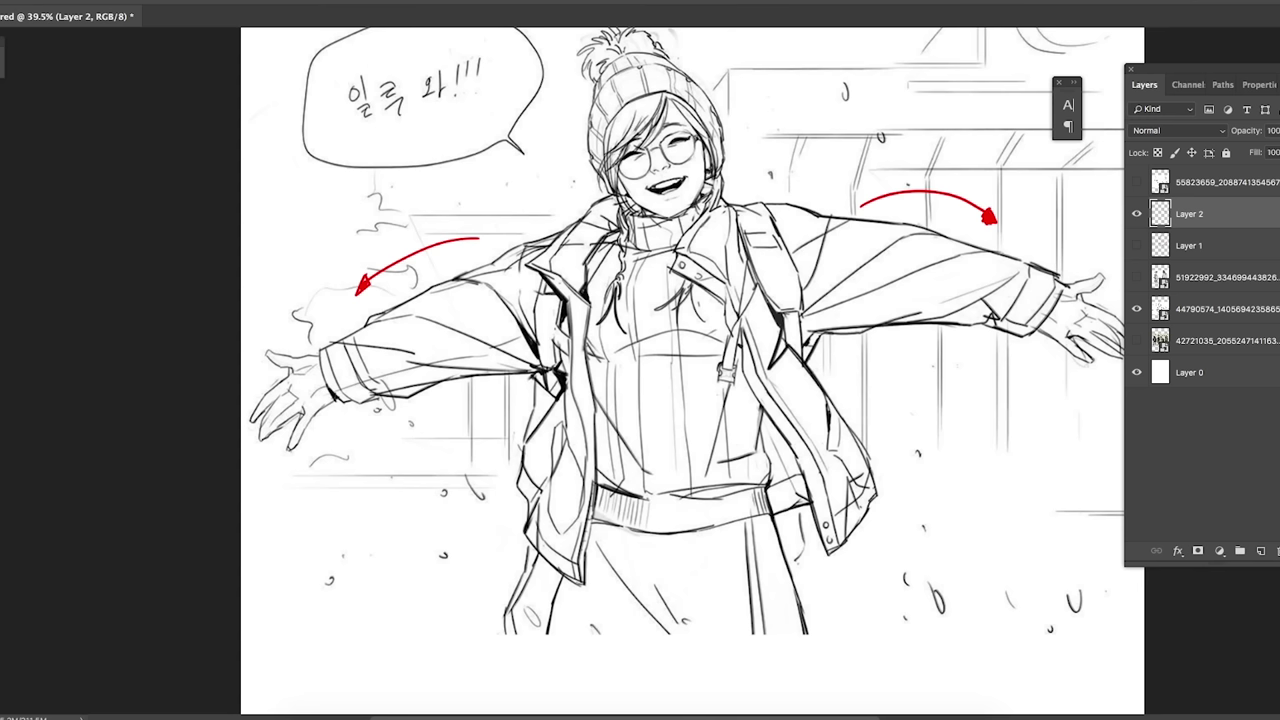
drag(518, 346, 431, 307)
drag(455, 390, 366, 364)
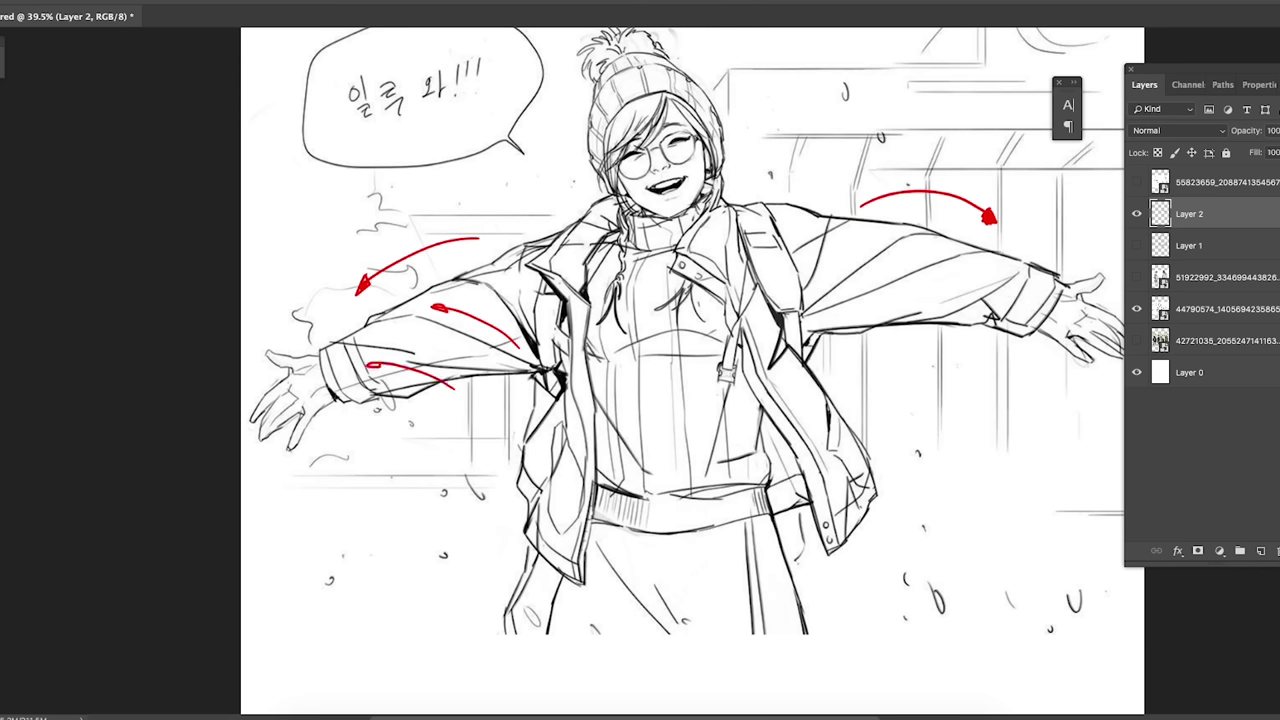
drag(513, 298, 476, 283)
Step: Draw curved red arrows beside the girl's hat and at both lower sides of her open jacket
mouse_move(880, 404)
mouse_down()
mouse_move(870, 347)
mouse_move(764, 184)
mouse_up()
key(super+z)
mouse_move(778, 126)
mouse_down()
mouse_move(791, 158)
mouse_move(769, 118)
mouse_up()
drag(503, 530, 577, 599)
drag(838, 397, 909, 450)
drag(899, 450, 915, 455)
drag(905, 437, 908, 450)
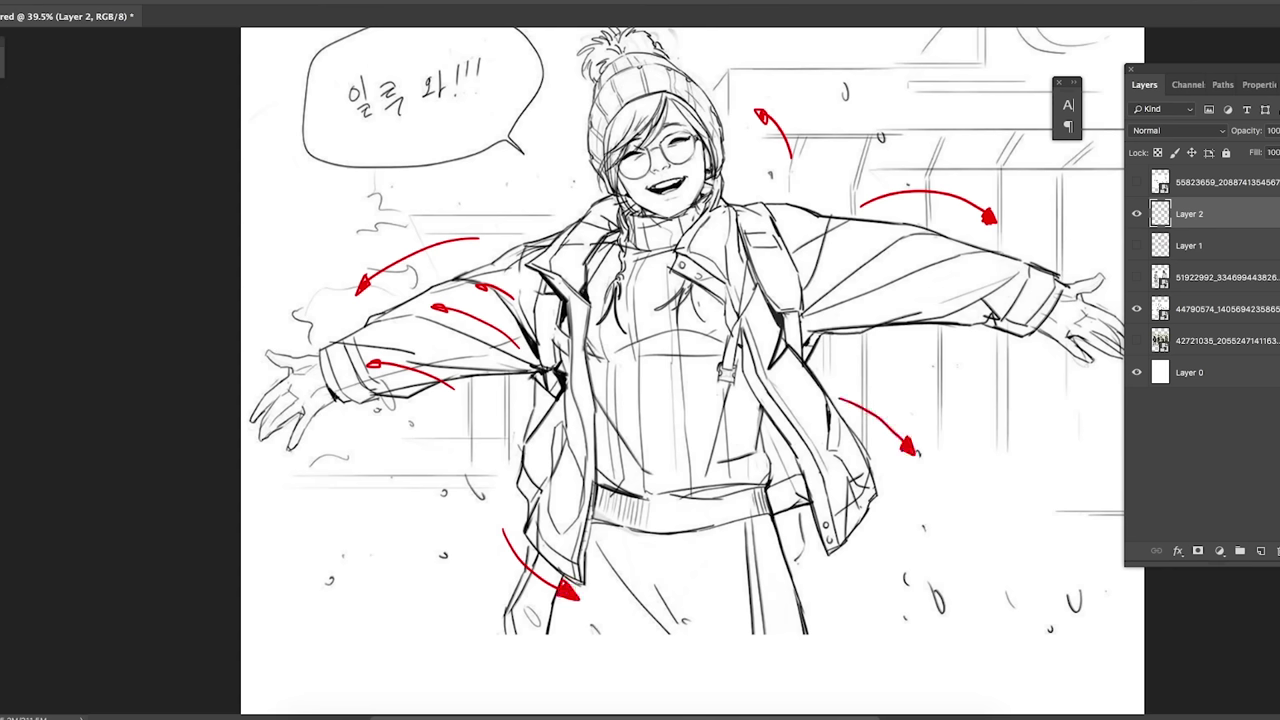
Step: Draw straight downward red arrows below both sides of the jacket and near-vertical lines along its hanging front edges
scroll(879, 367, down, 1)
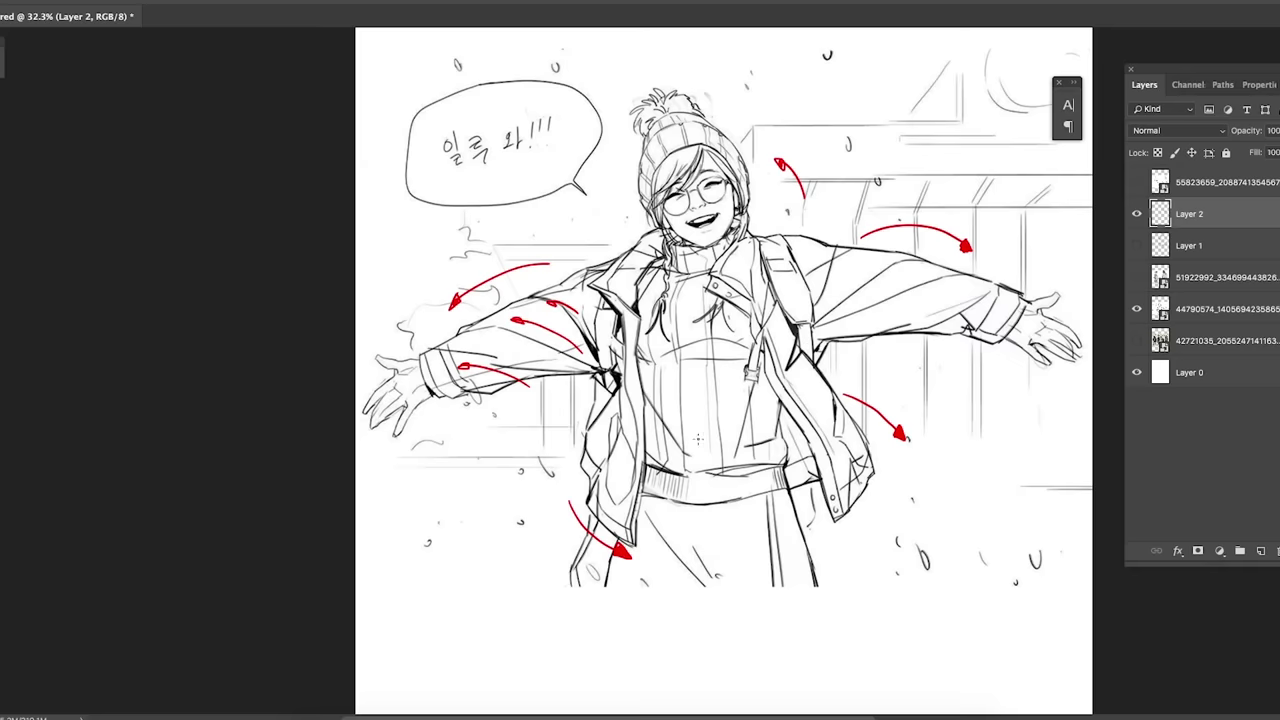
scroll(839, 268, up, 3)
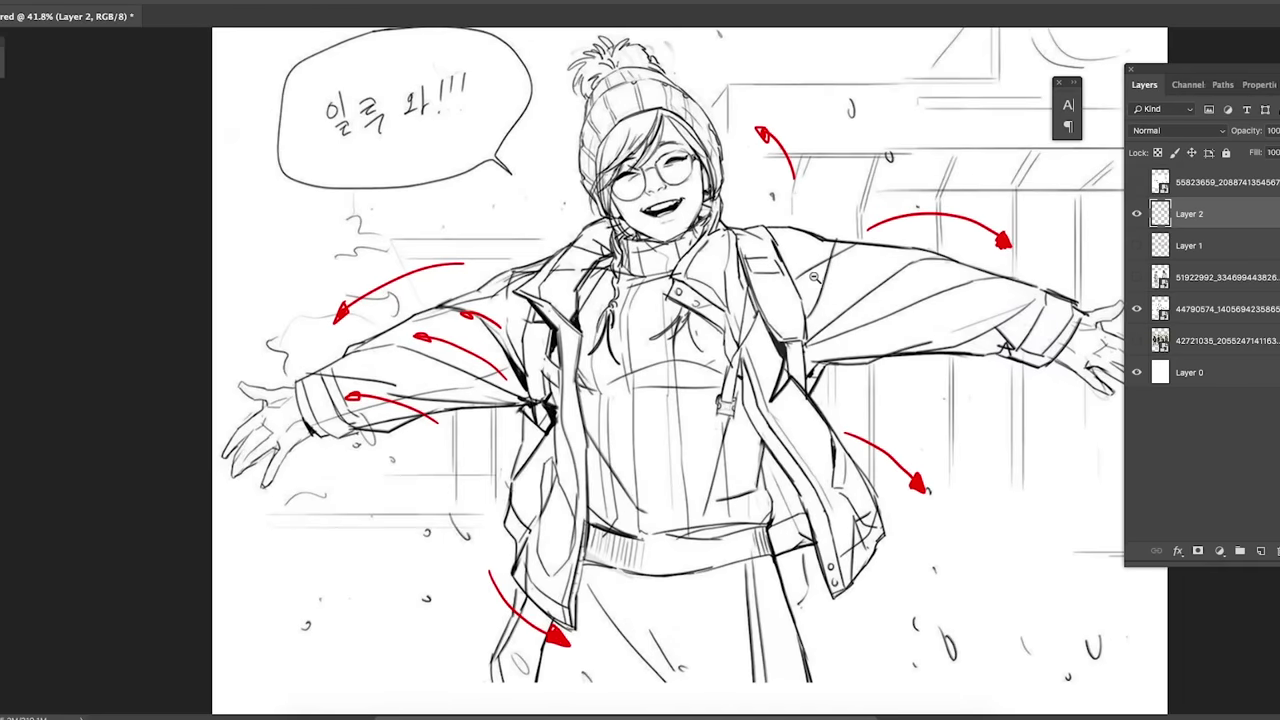
scroll(816, 278, down, 3)
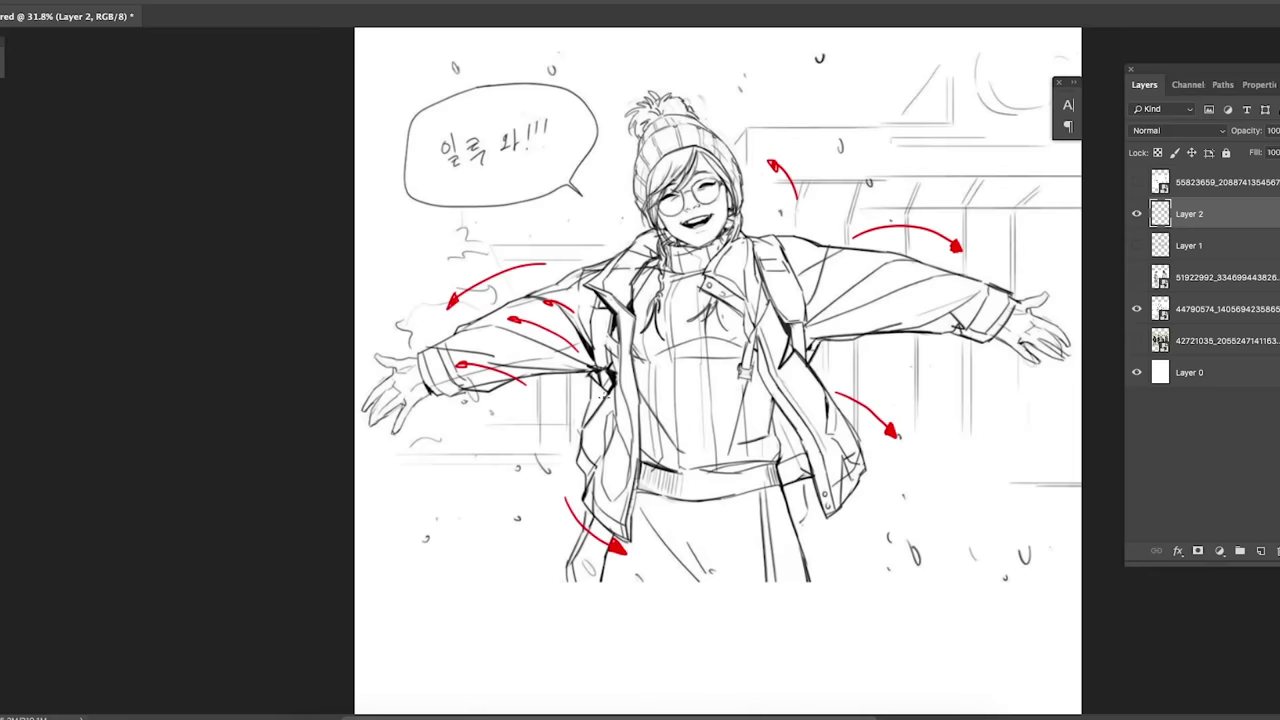
scroll(836, 394, up, 2)
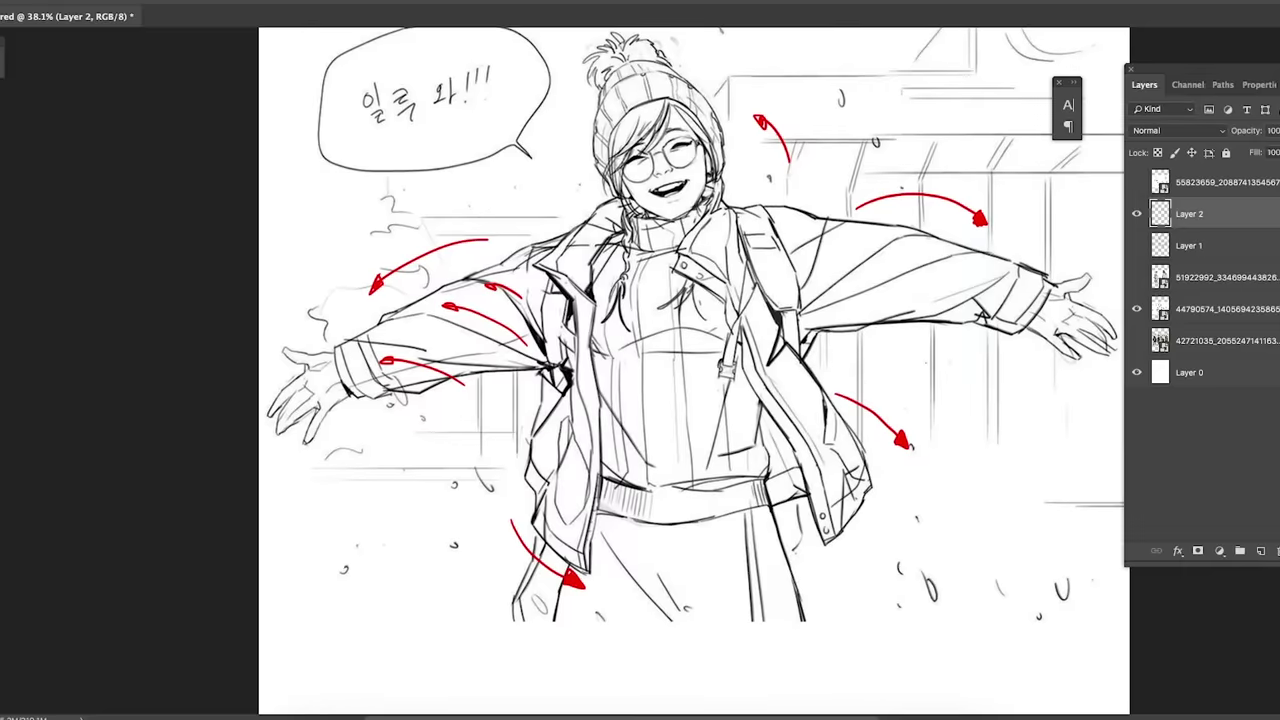
mouse_move(869, 549)
mouse_down()
mouse_move(855, 511)
mouse_move(838, 578)
mouse_up()
mouse_move(831, 558)
mouse_down()
mouse_move(838, 582)
mouse_move(841, 572)
mouse_up()
drag(831, 558, 849, 560)
drag(485, 530, 484, 580)
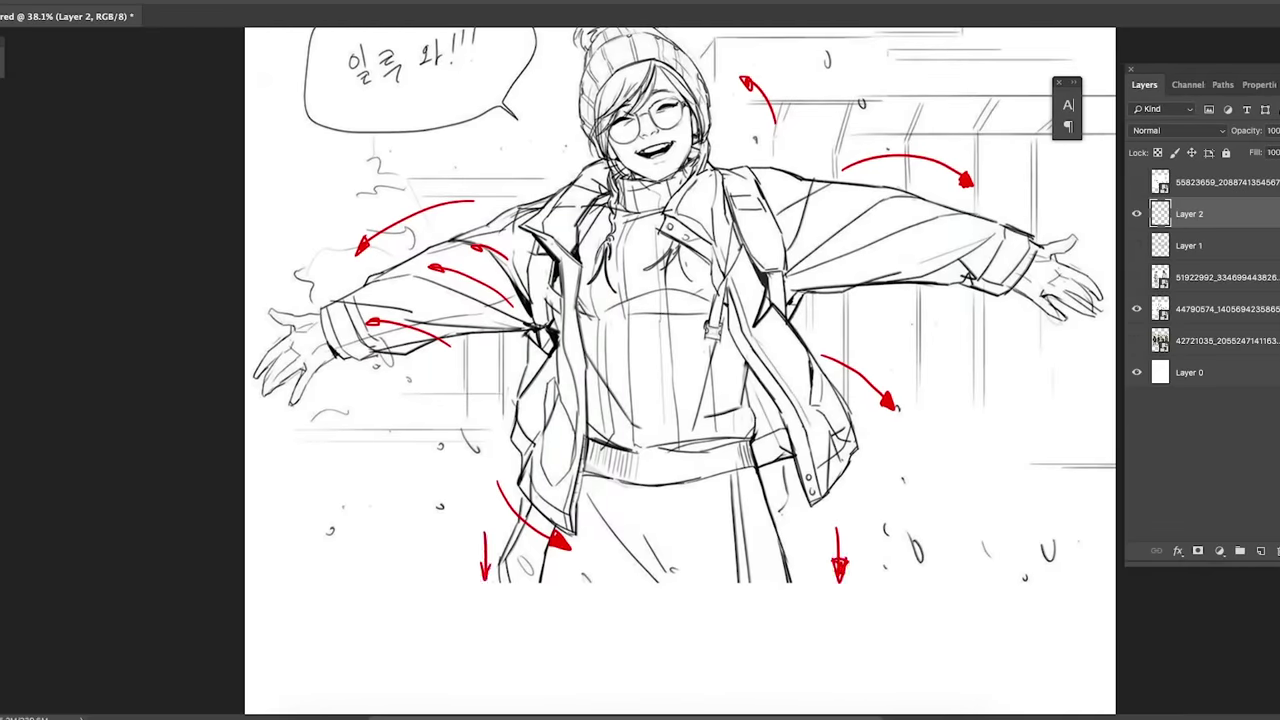
drag(855, 404, 813, 527)
drag(593, 466, 582, 565)
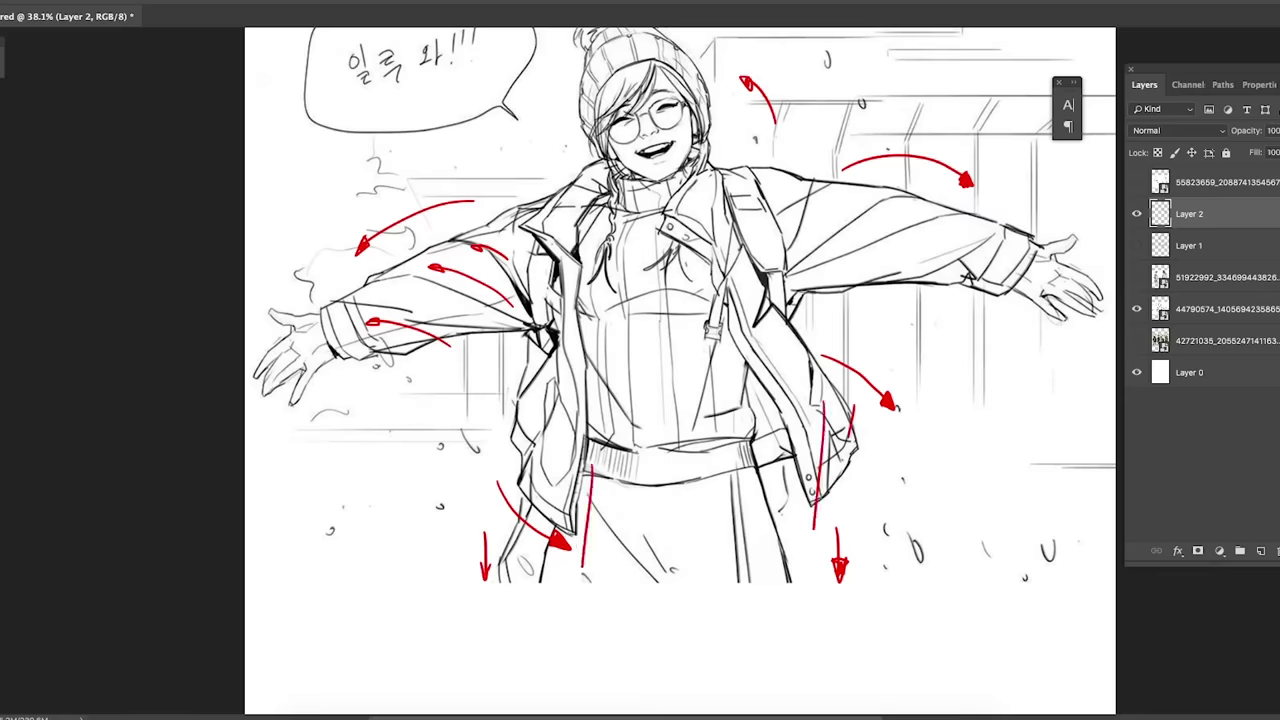
Step: Draw three red tension lines running from the right armpit area outward along the jacket sleeve
drag(860, 225, 830, 266)
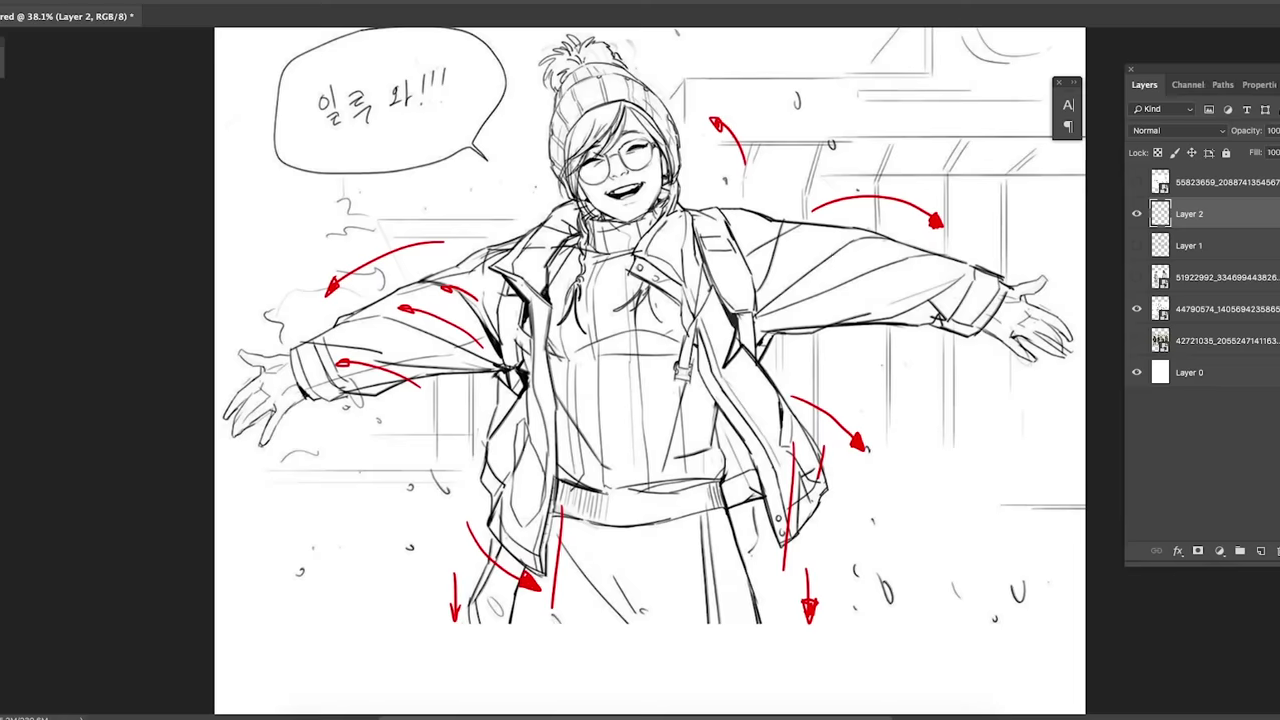
mouse_move(762, 322)
mouse_down()
mouse_move(858, 246)
mouse_move(903, 272)
mouse_up()
drag(830, 322, 905, 294)
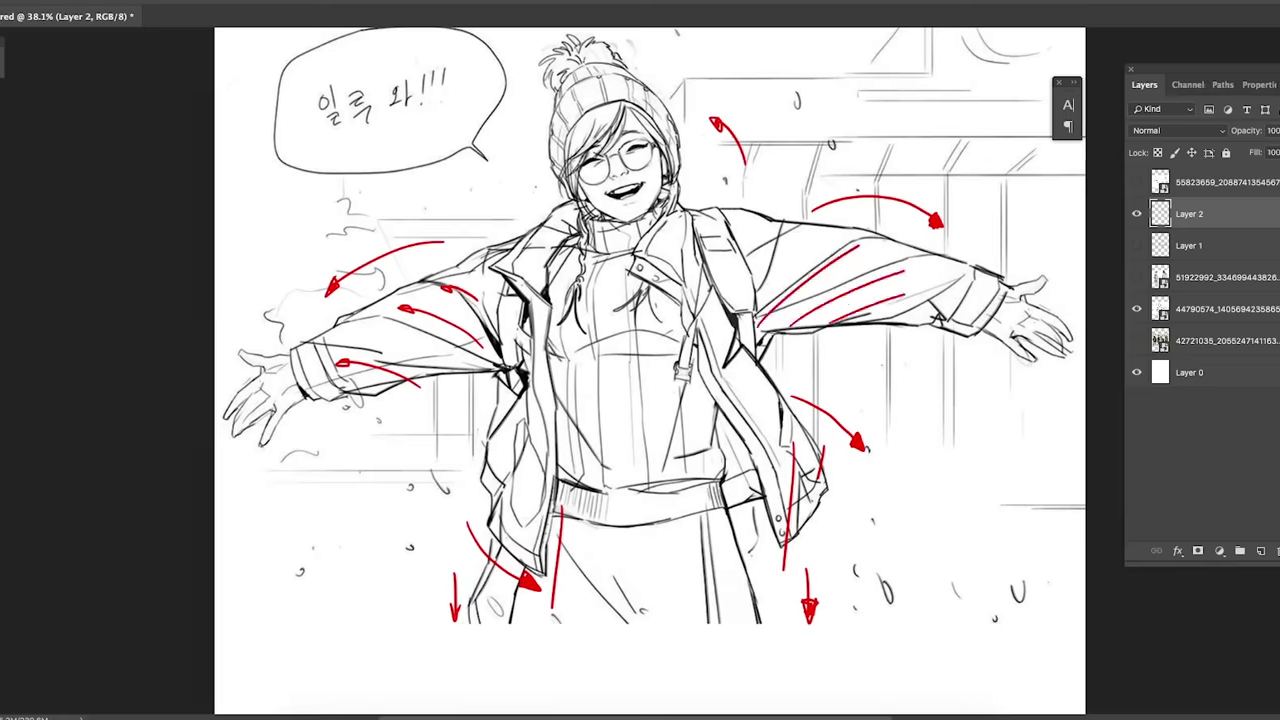
mouse_move(1015, 397)
mouse_down()
mouse_move(967, 379)
mouse_move(990, 400)
mouse_up()
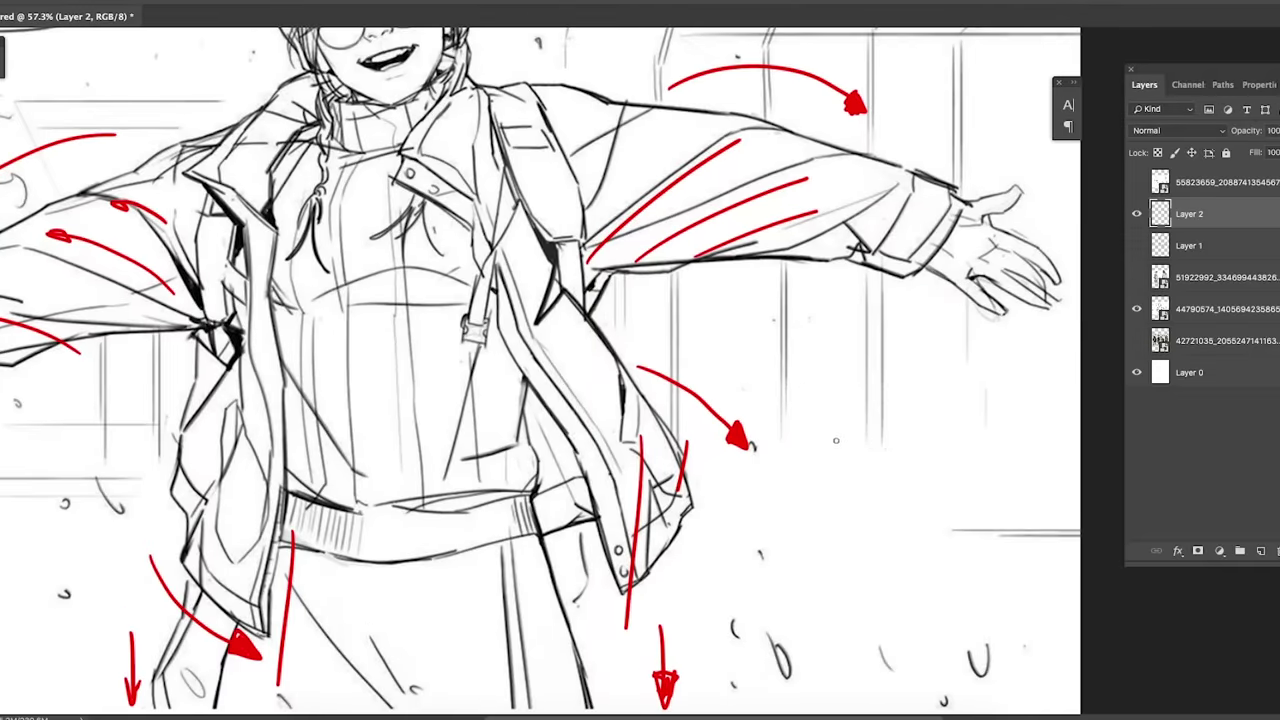
Step: Sketch a row of overlapping red angular fold shapes in the empty space below the girl's outstretched jacket sleeve
mouse_move(780, 428)
mouse_down()
mouse_move(820, 400)
mouse_move(851, 421)
mouse_move(770, 448)
mouse_move(904, 416)
mouse_move(956, 436)
mouse_move(972, 464)
mouse_move(800, 458)
mouse_up()
drag(958, 438, 1053, 440)
drag(926, 464, 1080, 485)
drag(1062, 440, 1080, 452)
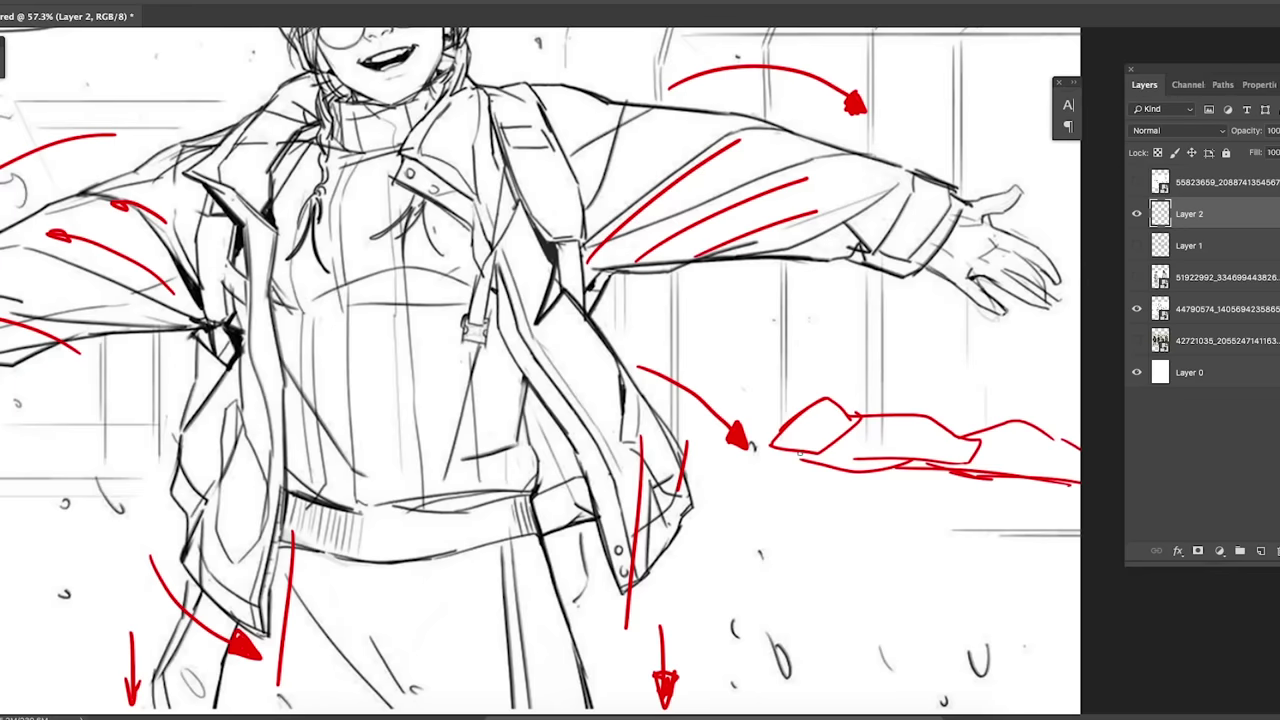
Step: Draw slanted black fold lines across the red shapes, following the overlaps between neighbouring segments
drag(787, 461, 858, 414)
drag(800, 462, 906, 435)
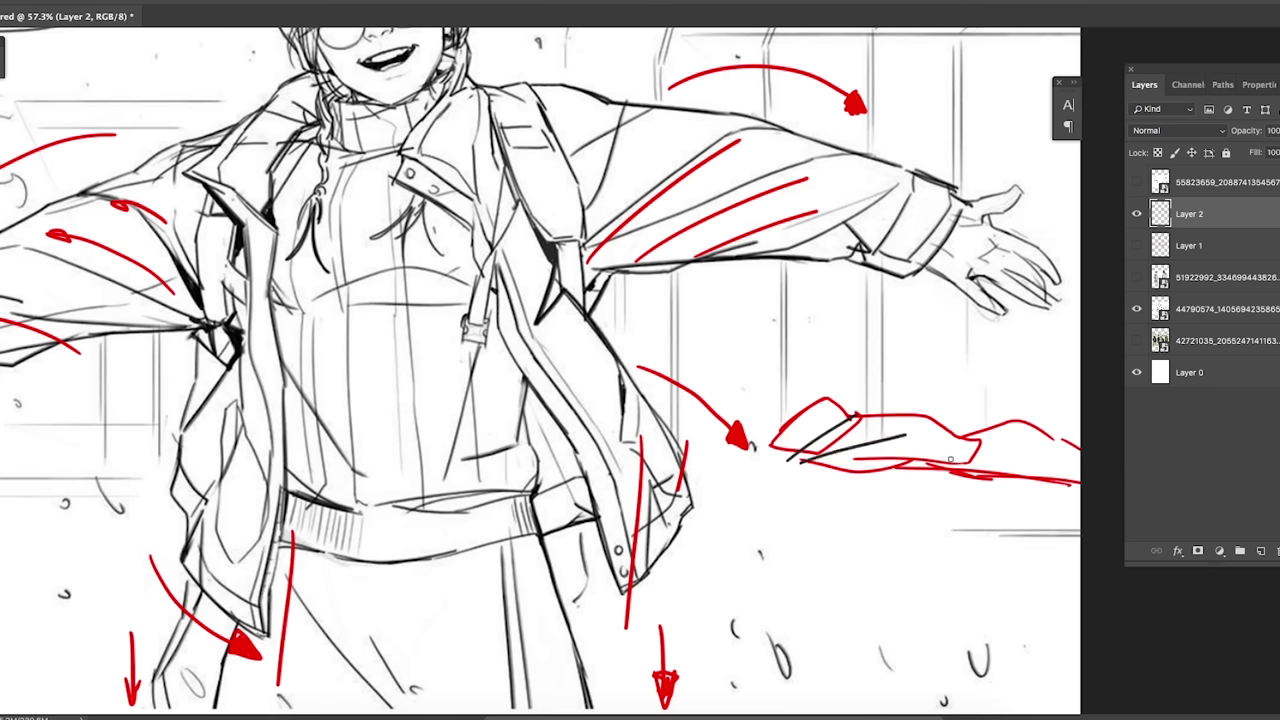
drag(1024, 435, 1034, 428)
Step: Outline the upper edge of the red fold shapes with a thick, bumpy black contour running to the canvas edge
mouse_move(762, 428)
mouse_down()
mouse_move(822, 394)
mouse_move(778, 417)
mouse_move(822, 398)
mouse_move(855, 415)
mouse_move(966, 420)
mouse_up()
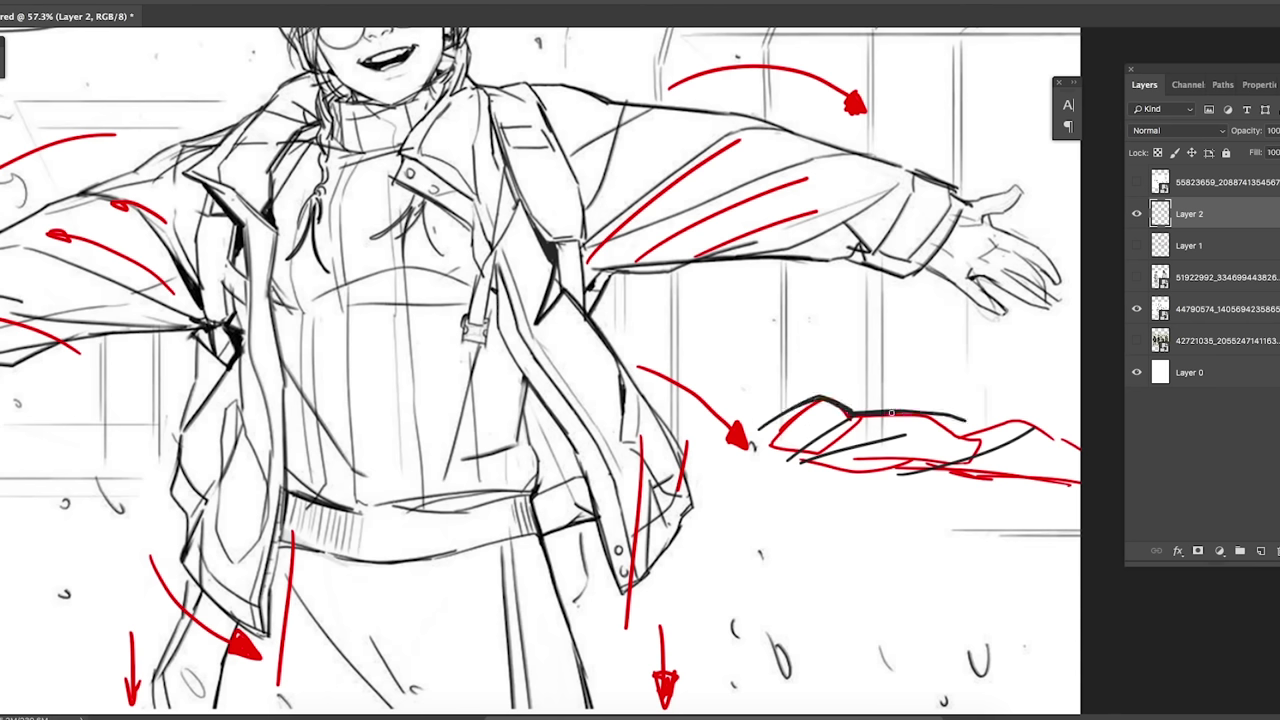
drag(862, 416, 1012, 424)
drag(990, 426, 1064, 434)
key(super+z)
key(super+z)
key(ctrl+z)
mouse_move(965, 418)
mouse_down()
mouse_move(1035, 408)
mouse_move(1060, 421)
mouse_move(1021, 408)
mouse_move(1090, 451)
mouse_up()
Step: Draw a thick black outline meeting in a point below the red shapes, and add a long slanted fold line above it
mouse_move(1039, 520)
mouse_down()
mouse_move(1028, 545)
mouse_move(1072, 494)
mouse_move(1018, 545)
mouse_up()
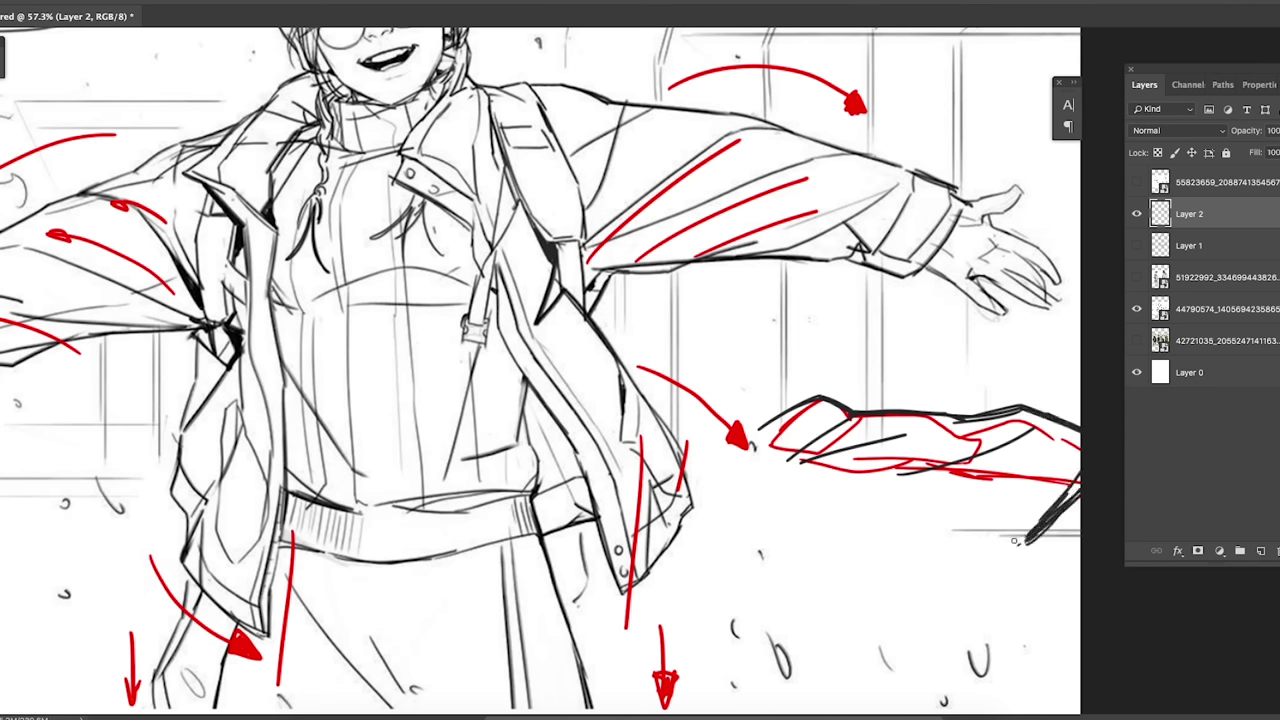
mouse_move(1072, 504)
mouse_down()
mouse_move(995, 572)
mouse_move(906, 522)
mouse_move(808, 494)
mouse_move(1002, 567)
mouse_up()
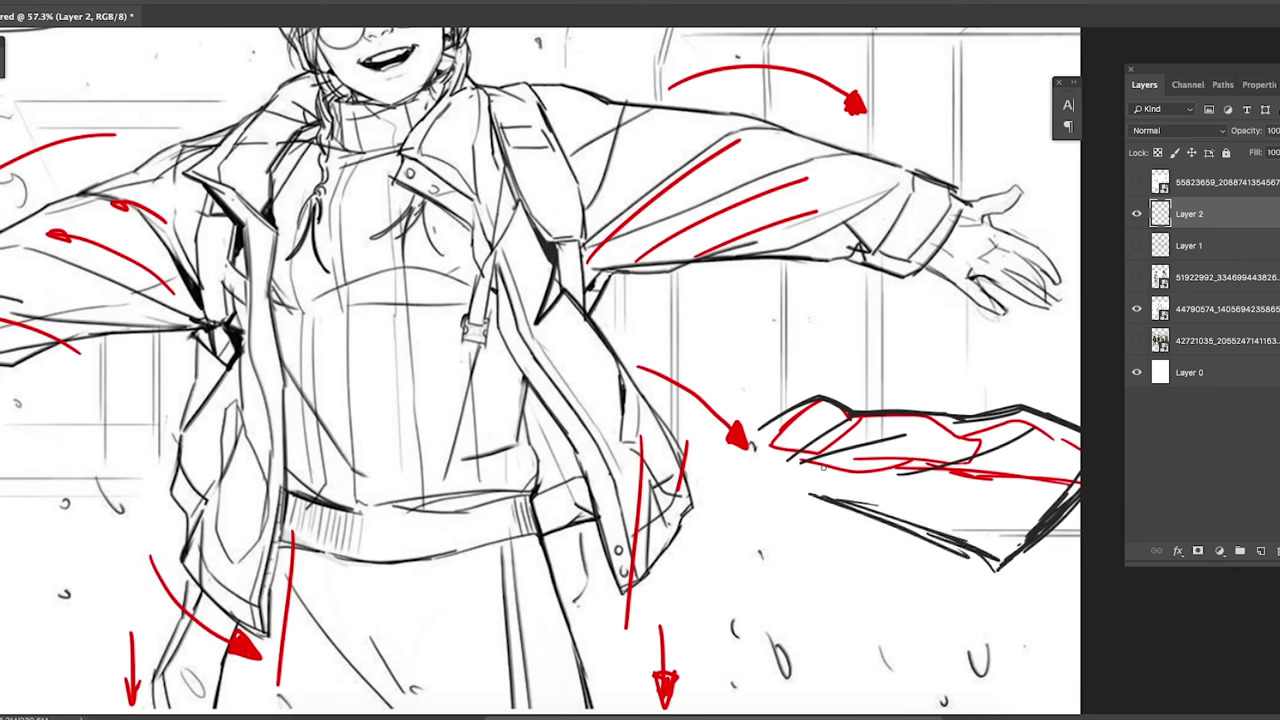
drag(785, 468, 854, 450)
drag(819, 492, 996, 566)
key(ctrl+z)
key(ctrl+z)
drag(796, 489, 900, 468)
mouse_move(846, 503)
mouse_down()
mouse_move(962, 546)
mouse_move(1080, 494)
mouse_up()
drag(1004, 564, 970, 552)
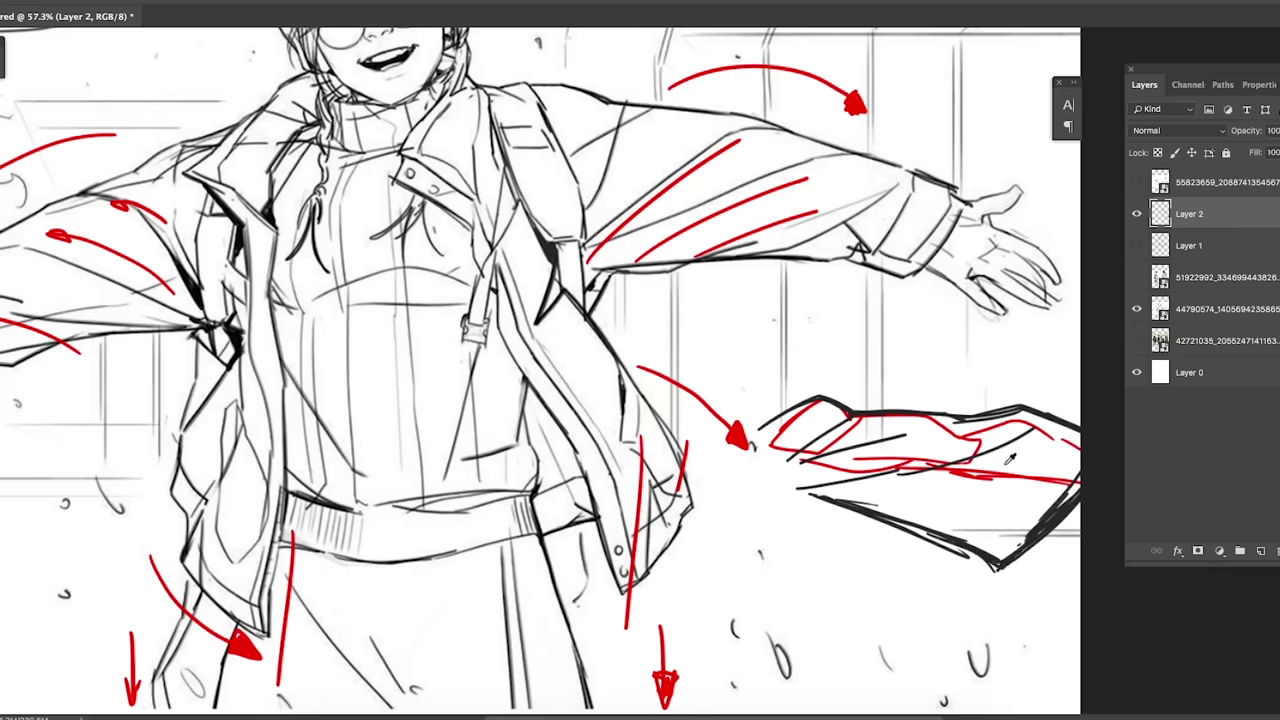
Step: Erase the pointed black lower outline beneath the red fold shapes
right_click(914, 530)
click(970, 654)
click(1013, 388)
mouse_move(852, 514)
mouse_down()
mouse_move(992, 554)
mouse_move(1069, 508)
mouse_move(1030, 556)
mouse_up()
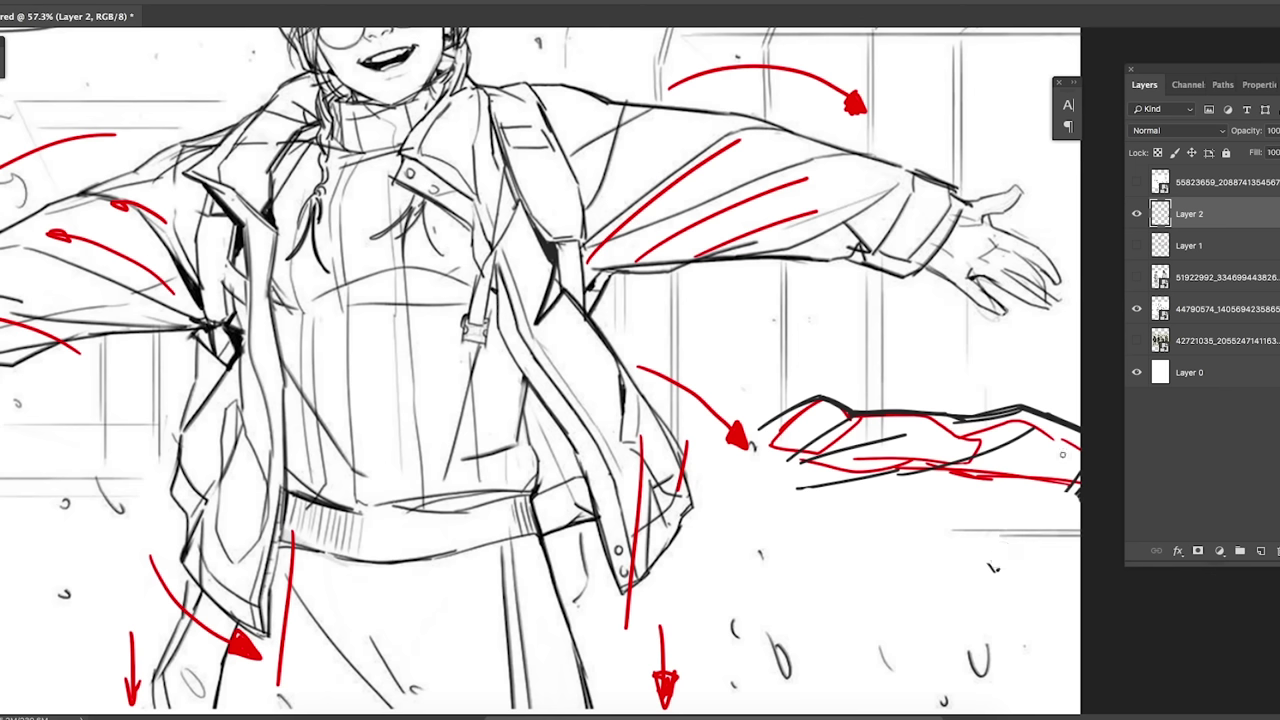
drag(1084, 438, 1060, 526)
mouse_move(962, 486)
mouse_down()
mouse_move(1065, 524)
mouse_move(985, 484)
mouse_move(856, 495)
mouse_move(905, 496)
mouse_up()
key(ctrl+z)
key(ctrl+z)
mouse_move(822, 494)
mouse_down()
mouse_move(891, 511)
mouse_move(981, 475)
mouse_move(816, 516)
mouse_up()
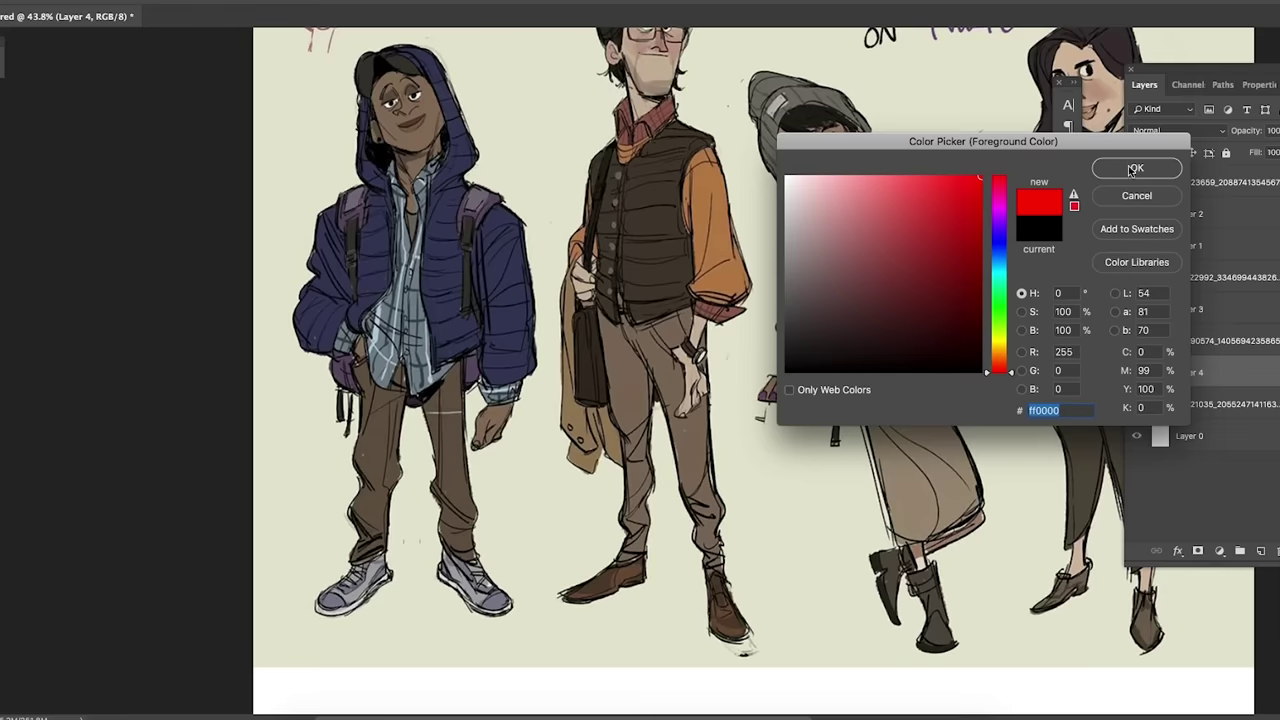
Step: Set the foreground color to red ff0000, then draw an arrow toward the hooded figure's trousers and zigzag fold lines down both legs
click(1133, 168)
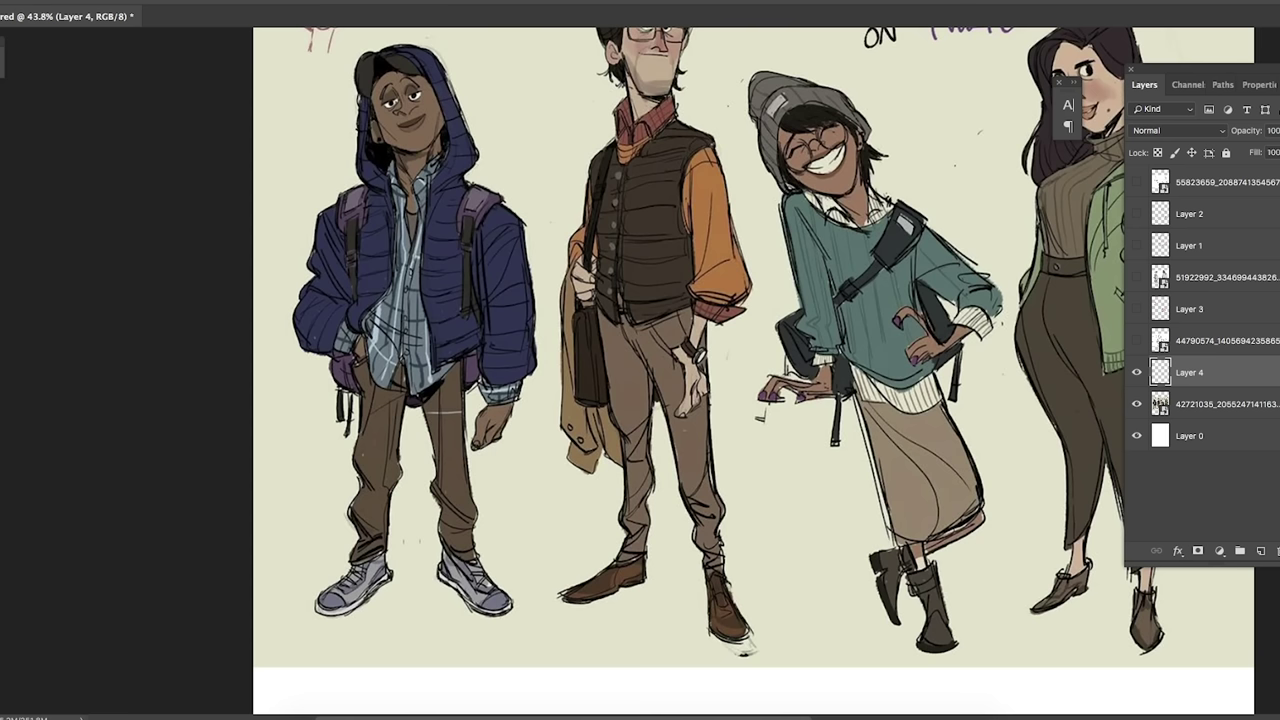
drag(503, 494, 539, 466)
scroll(372, 453, up, 3)
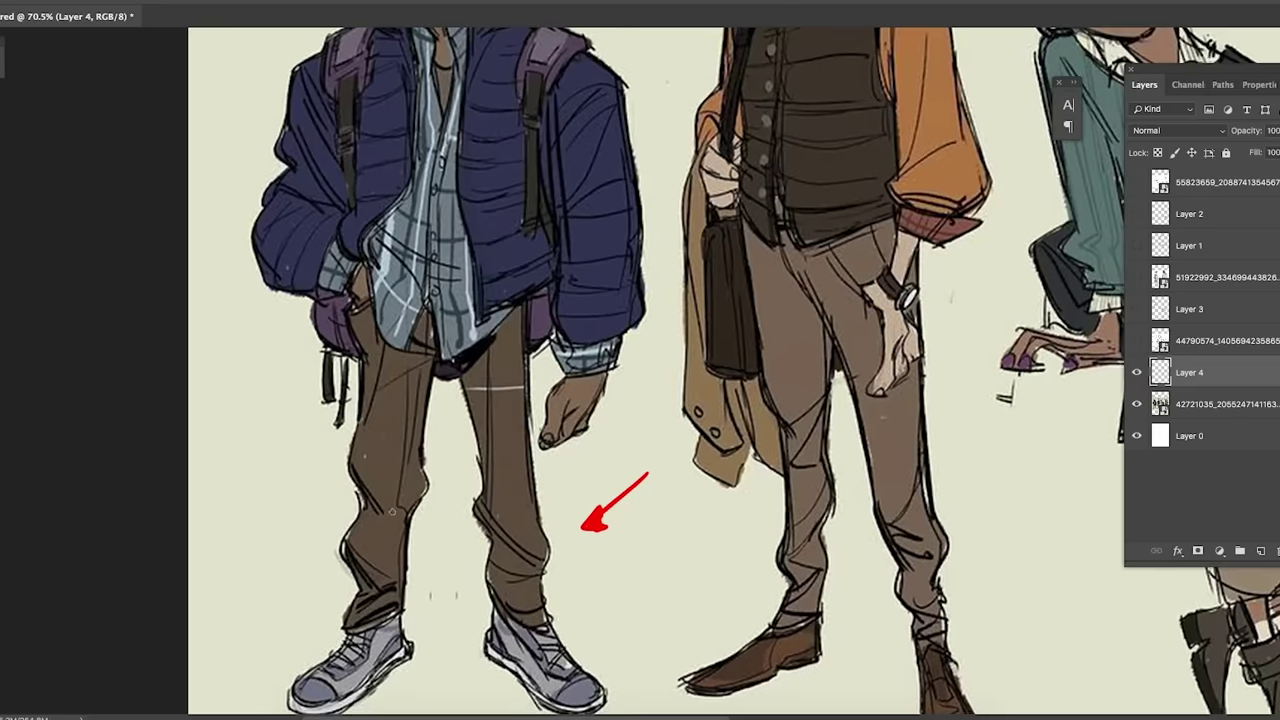
mouse_move(363, 445)
mouse_down()
mouse_move(409, 493)
mouse_move(369, 549)
mouse_move(398, 590)
mouse_move(371, 601)
mouse_up()
mouse_move(484, 503)
mouse_down()
mouse_move(535, 543)
mouse_move(497, 586)
mouse_move(546, 612)
mouse_up()
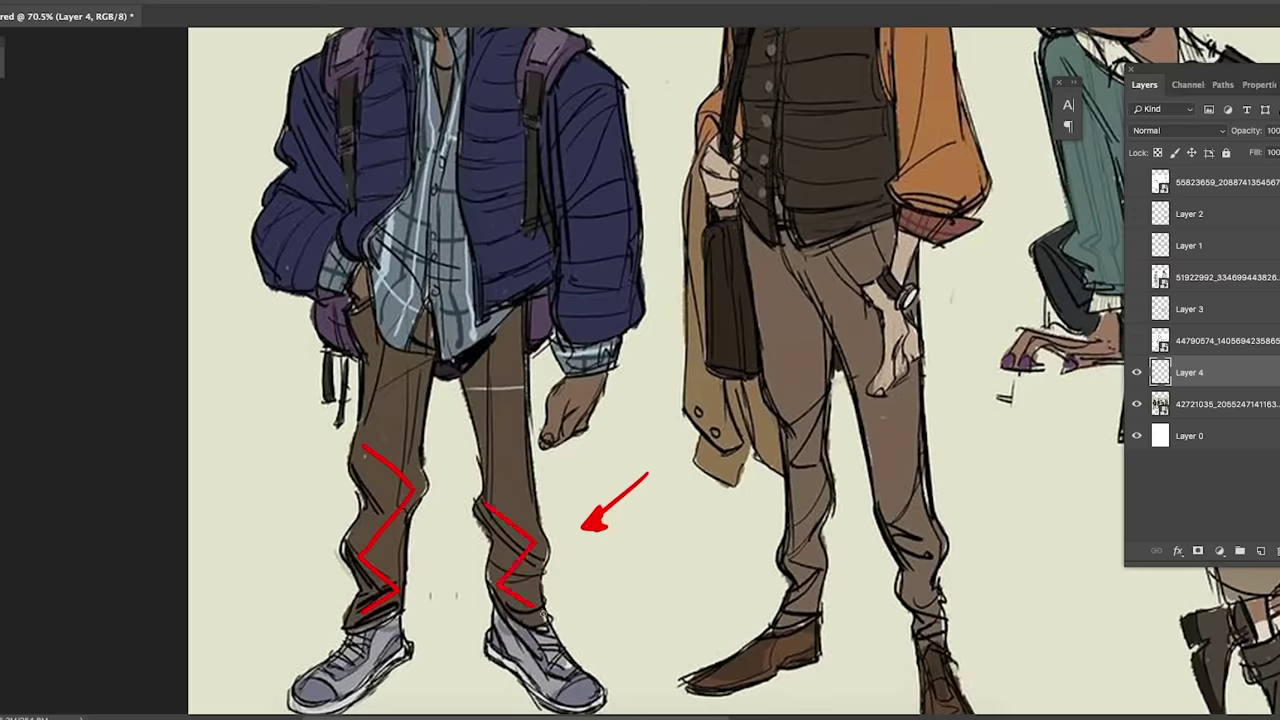
Step: Draw red zigzag fold lines down both lower trouser legs of the man in the vest
scroll(500, 484, down, 2)
scroll(401, 455, up, 3)
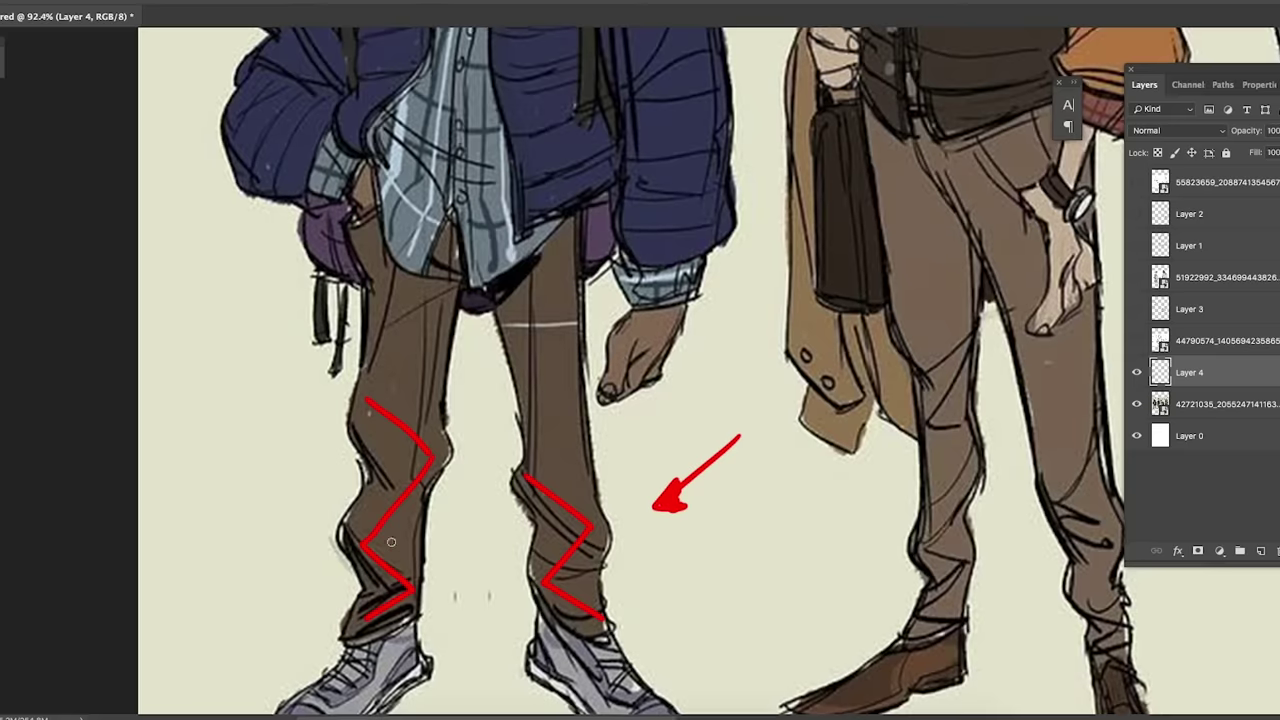
scroll(466, 451, down, 3)
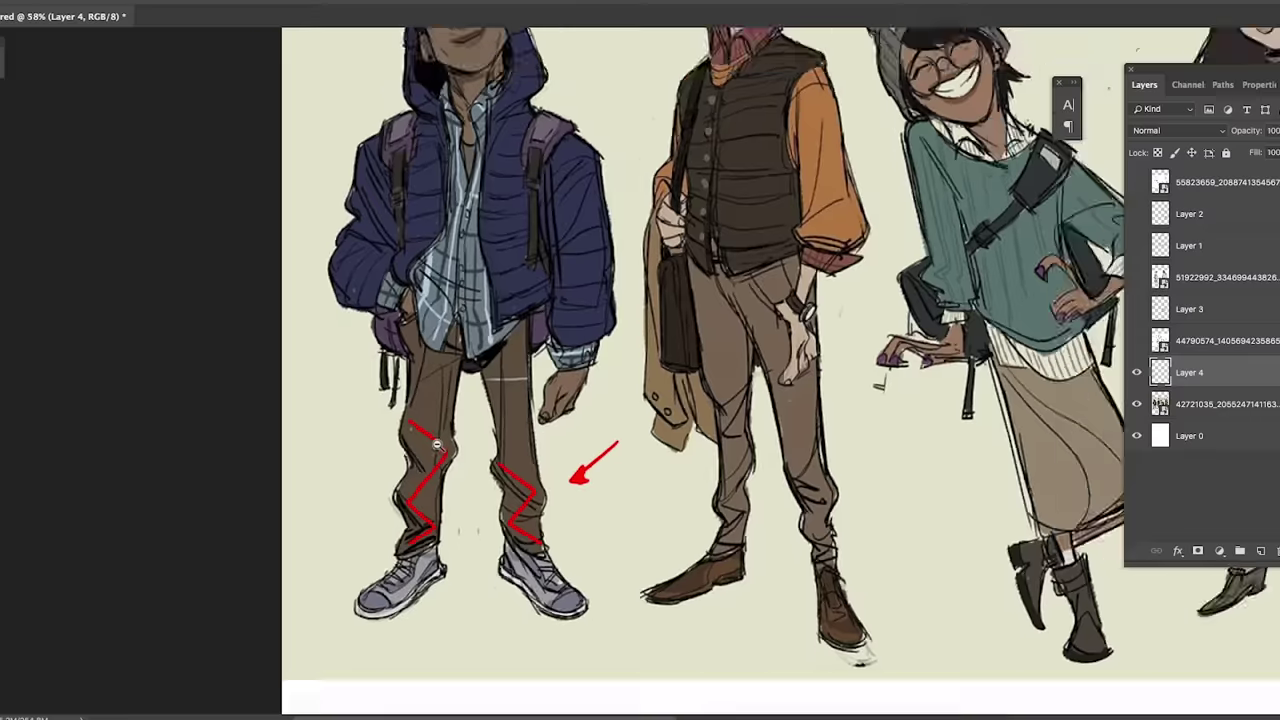
drag(579, 412, 541, 430)
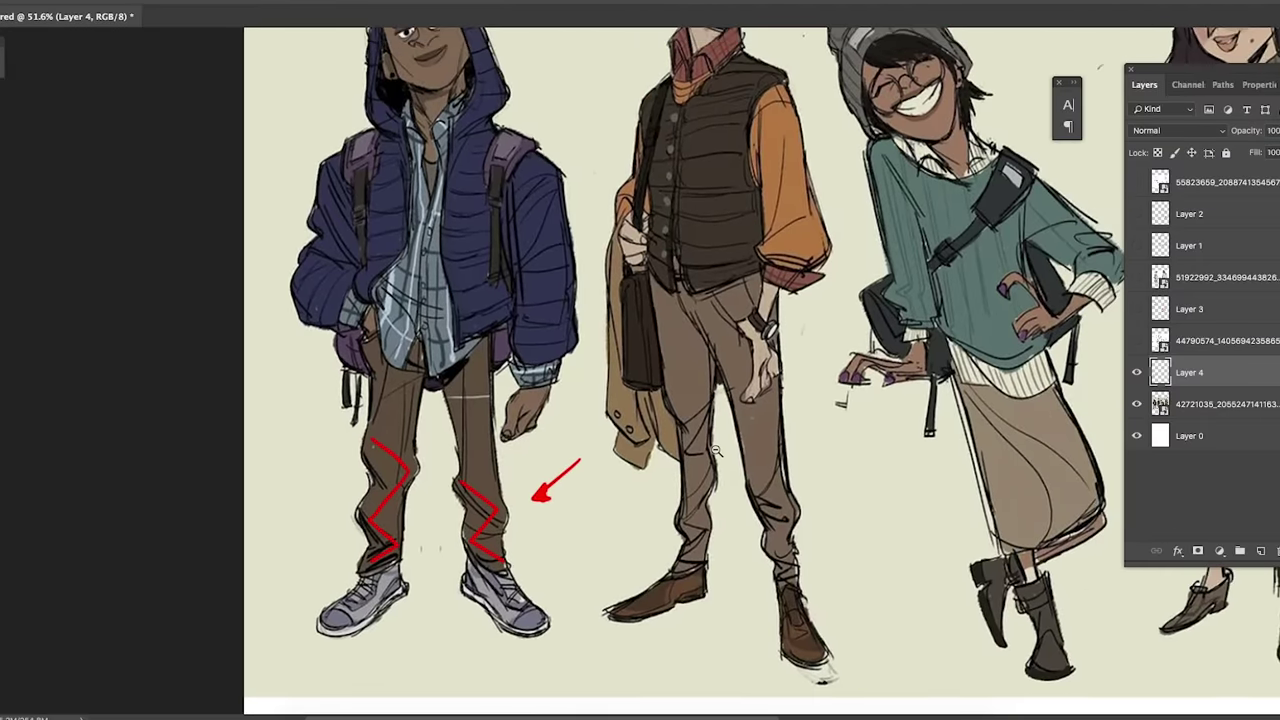
scroll(719, 460, up, 3)
mouse_move(704, 476)
mouse_down()
mouse_move(664, 550)
mouse_move(689, 575)
mouse_move(668, 620)
mouse_up()
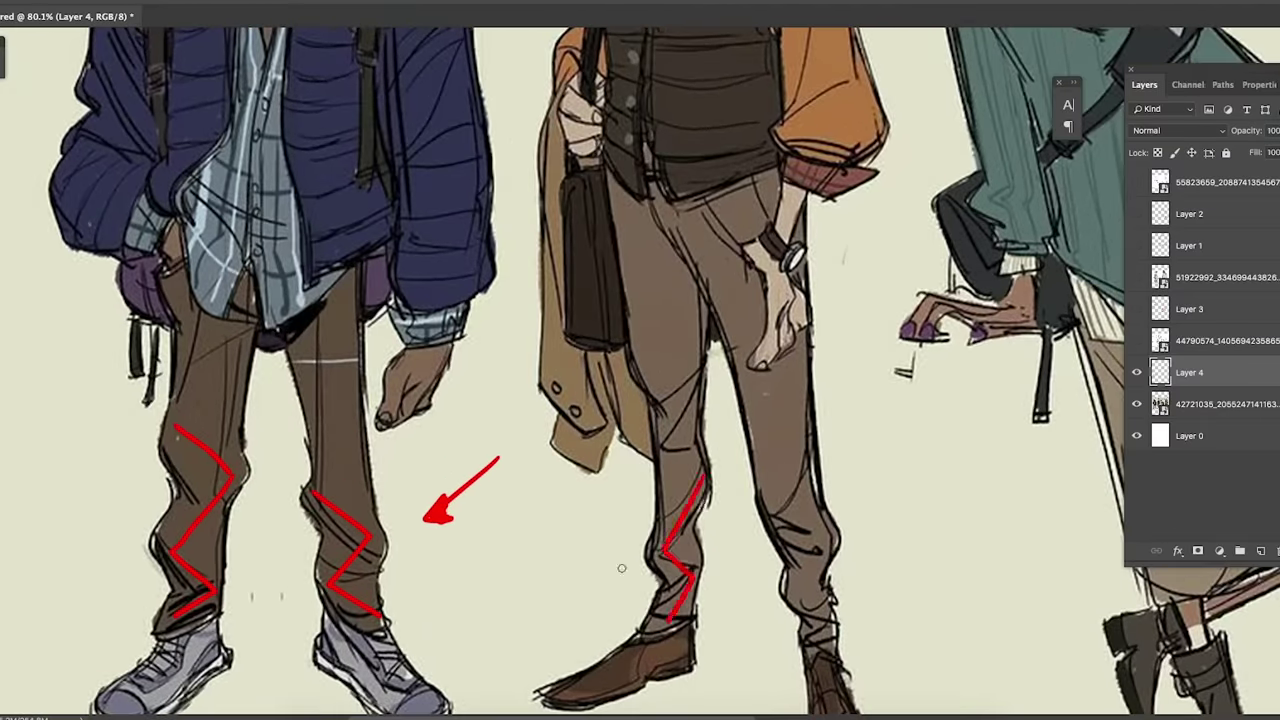
mouse_move(801, 489)
mouse_down()
mouse_move(753, 408)
mouse_move(777, 445)
mouse_move(748, 497)
mouse_move(785, 555)
mouse_up()
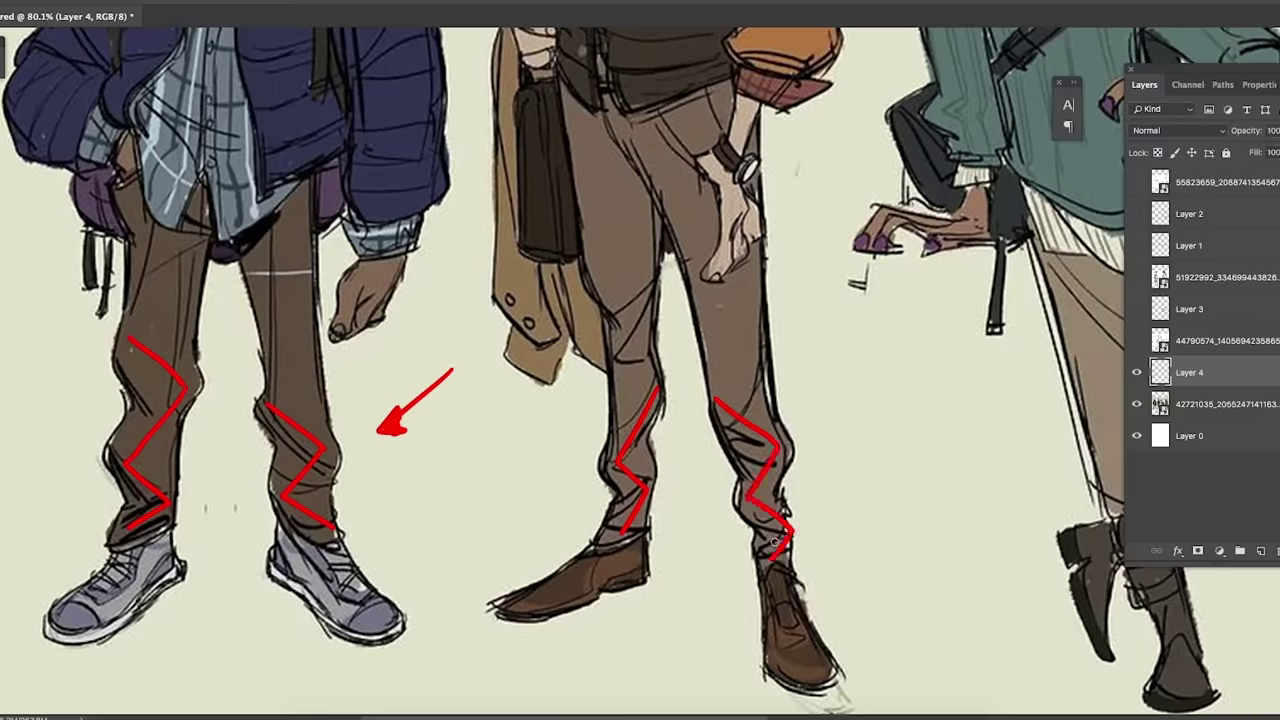
Step: Draw two curved red fold lines on the vest-wearing man's orange sleeve, converging at the inner elbow
scroll(785, 466, down, 3)
drag(747, 216, 985, 309)
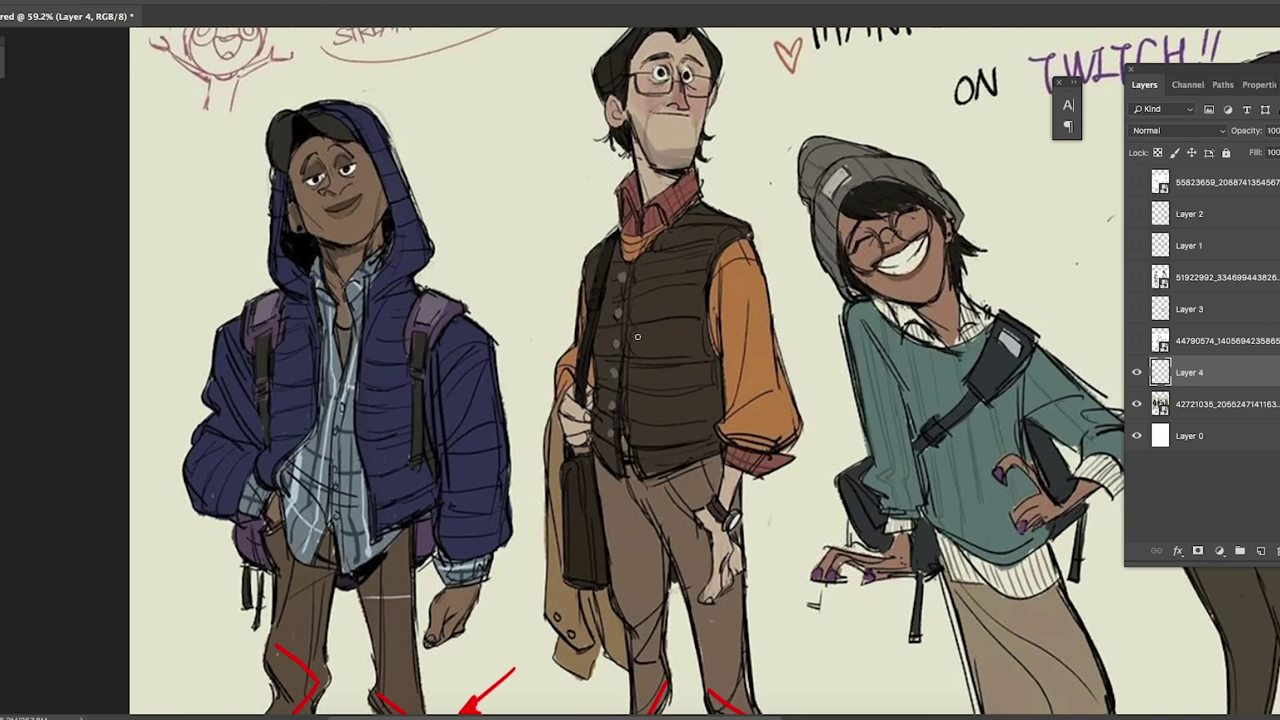
drag(719, 425, 748, 313)
drag(737, 421, 776, 396)
drag(262, 361, 330, 335)
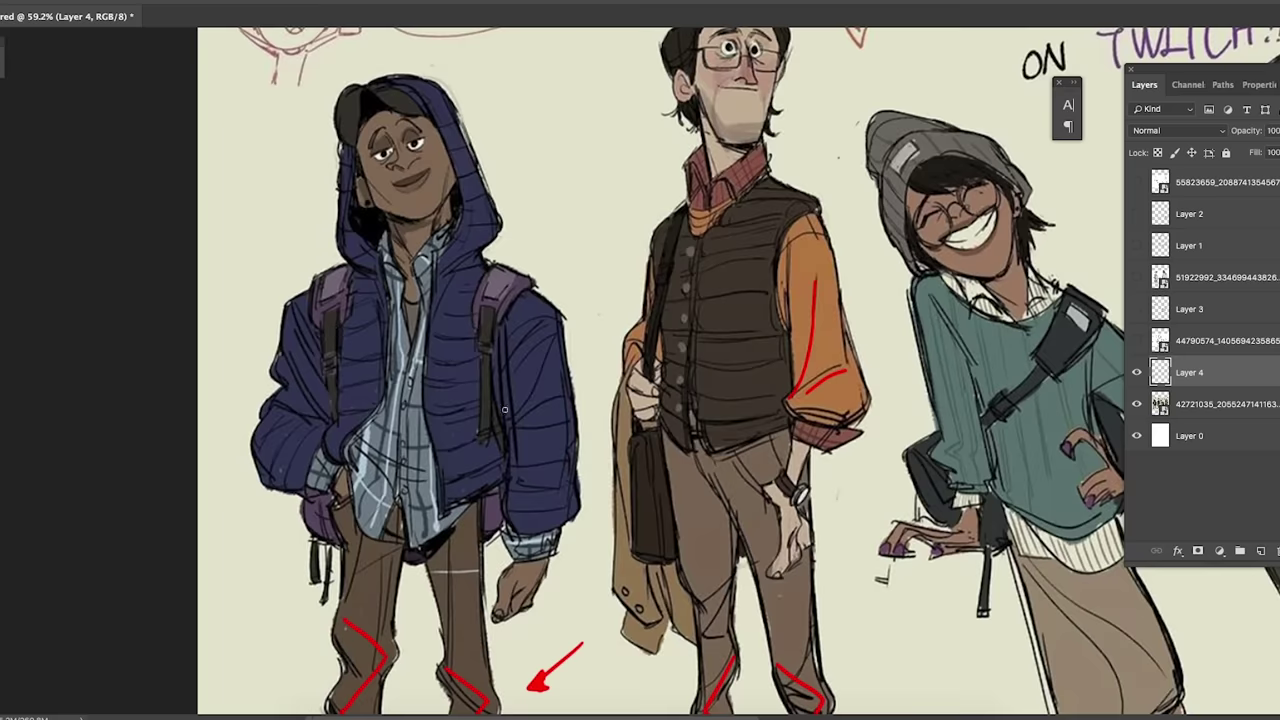
Step: Draw red fold lines at the bent elbow of the hooded figure's blue jacket, on the arm with the pocketed hand
scroll(520, 330, down, 3)
scroll(386, 414, up, 5)
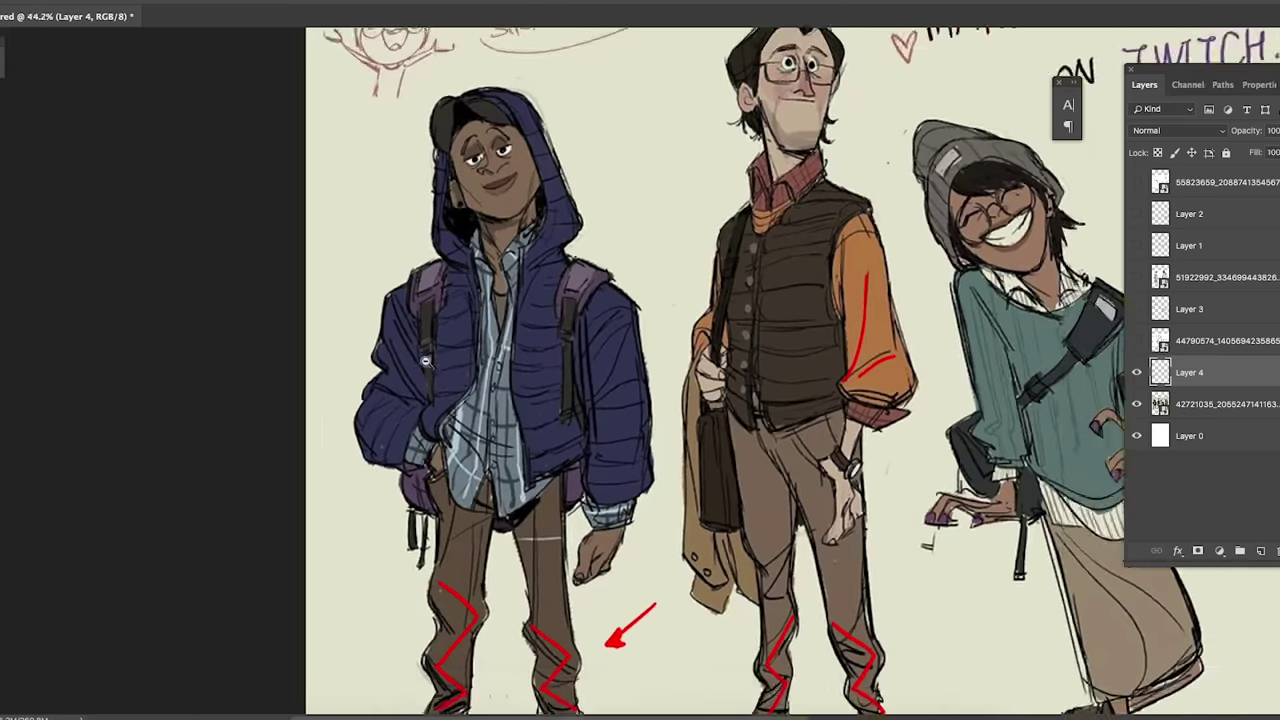
drag(370, 432, 448, 446)
drag(414, 338, 470, 432)
scroll(398, 347, down, 1)
scroll(398, 347, down, 3)
scroll(830, 260, up, 3)
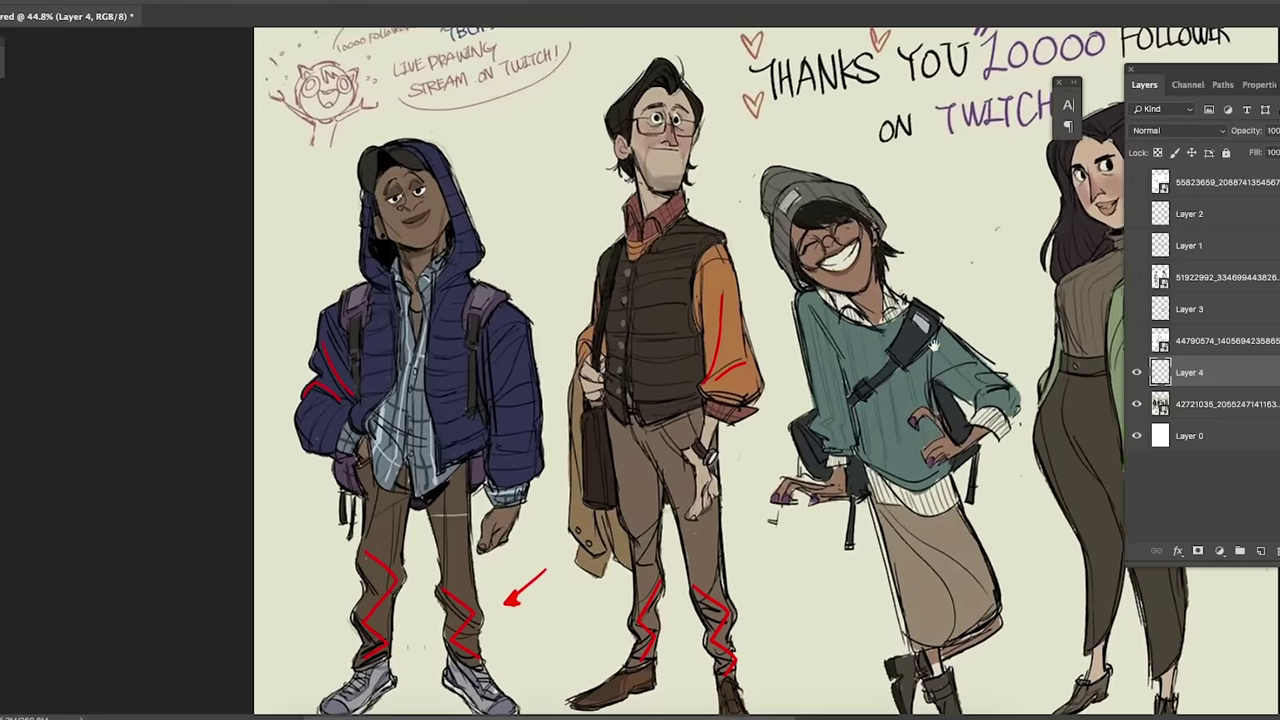
drag(808, 314, 830, 374)
mouse_move(806, 384)
mouse_down()
mouse_move(822, 382)
mouse_move(848, 438)
mouse_up()
key(ctrl+z)
key(ctrl+z)
key(ctrl+z)
key(ctrl+z)
Step: Trace the straight hanging sleeve of the teal sweater in red, including its bunched folds at the cuff
scroll(869, 345, down, 3)
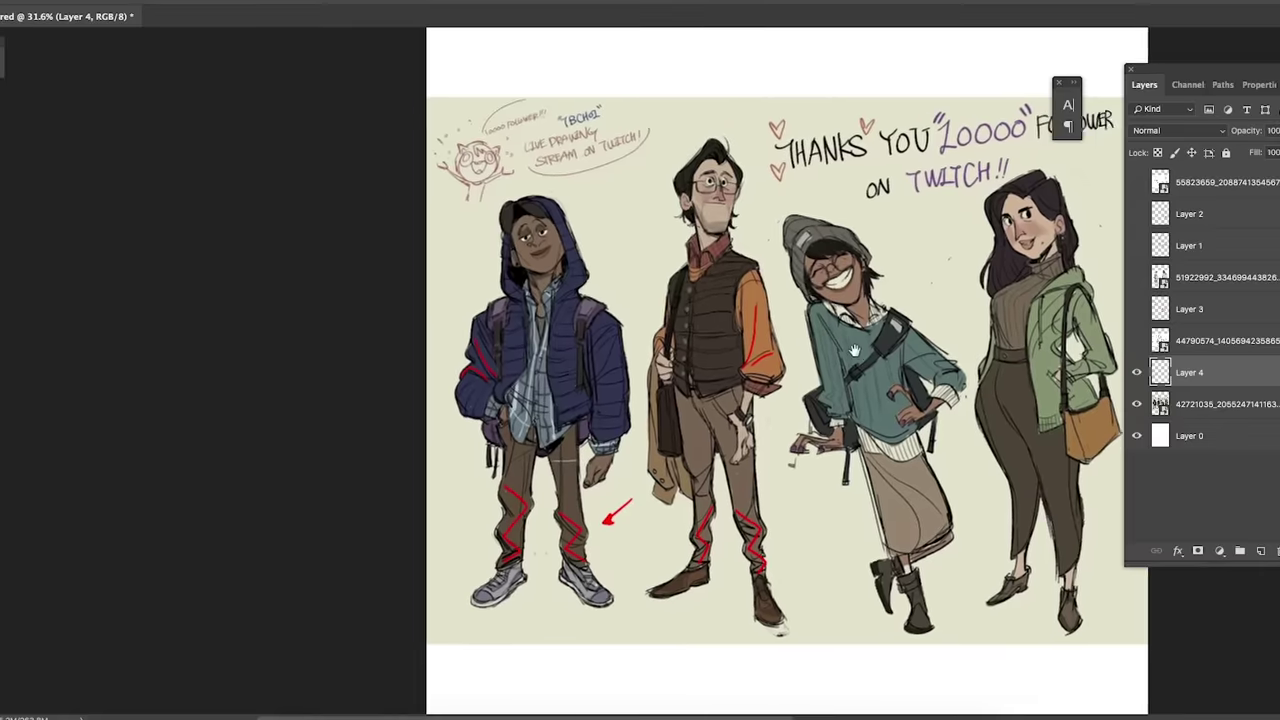
scroll(763, 405, up, 4)
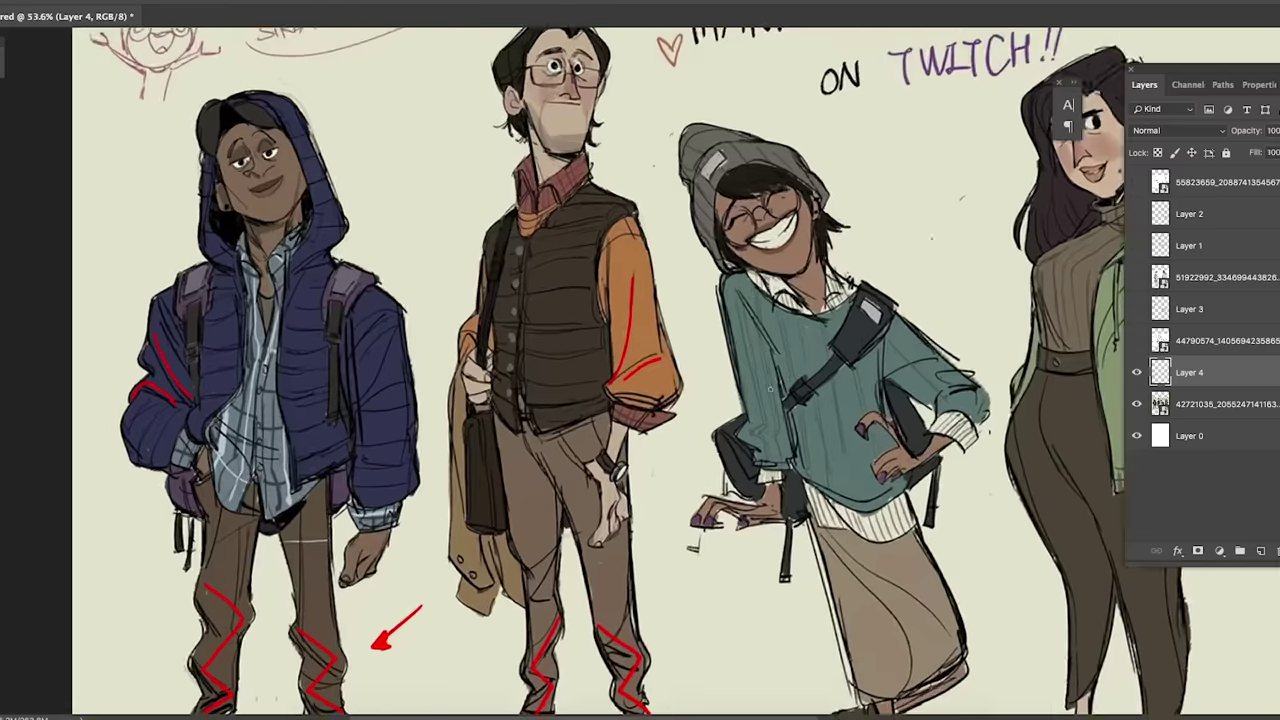
mouse_move(771, 350)
mouse_down()
mouse_move(800, 459)
mouse_move(757, 464)
mouse_up()
drag(716, 274, 750, 426)
key(ctrl+0)
Step: Draw red fold lines on the teal sweater's bent sleeve and two long diagonal tension lines down the skirt
scroll(800, 340, up, 5)
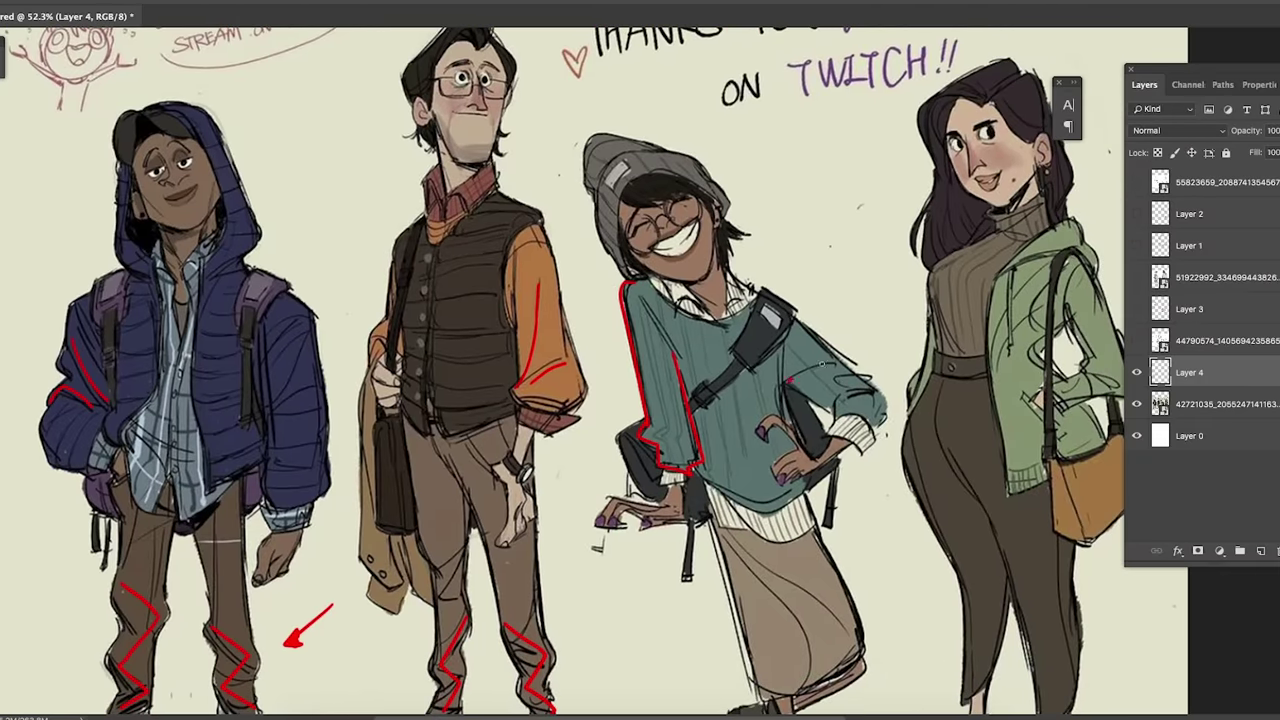
mouse_move(792, 382)
mouse_down()
mouse_move(866, 378)
mouse_move(840, 398)
mouse_move(872, 392)
mouse_up()
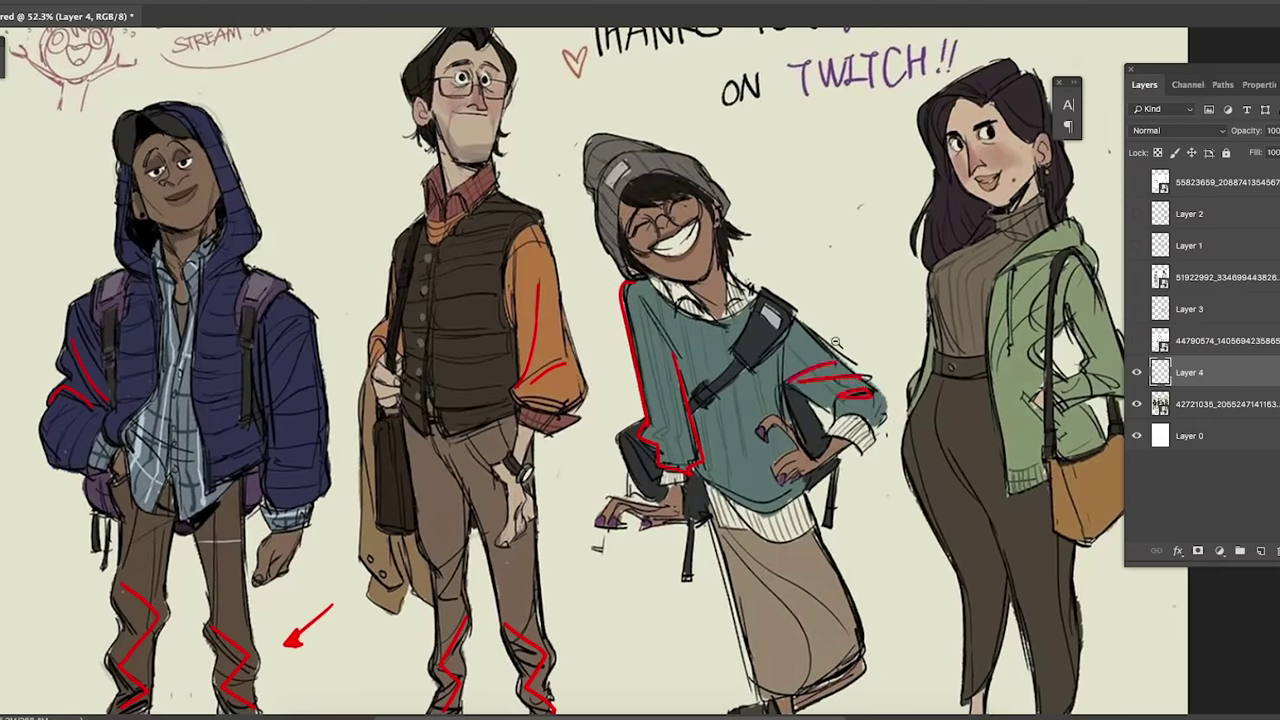
key(ctrl+0)
scroll(848, 433, up, 3)
mouse_move(742, 426)
mouse_down()
mouse_move(810, 515)
mouse_move(820, 476)
mouse_up()
key(ctrl+0)
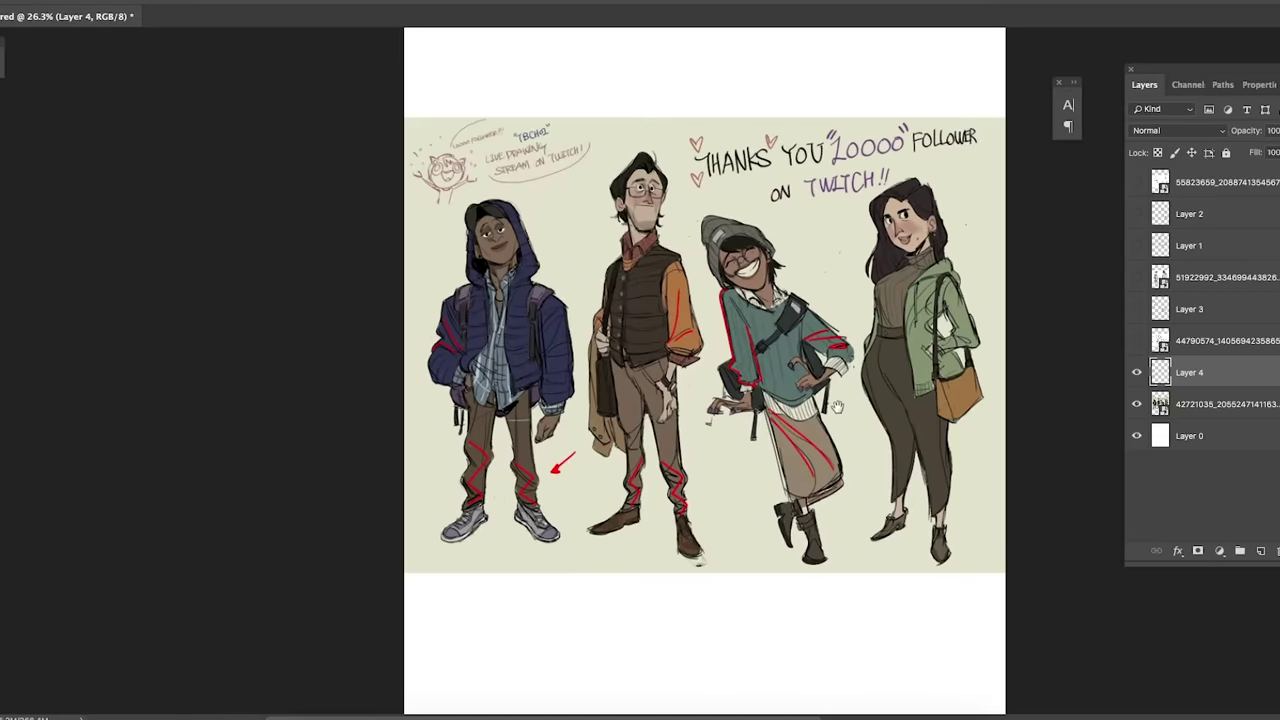
Step: Try two curved red tension lines across the waist of the turtleneck on the woman in the green jacket, then undo them
scroll(836, 407, up, 3)
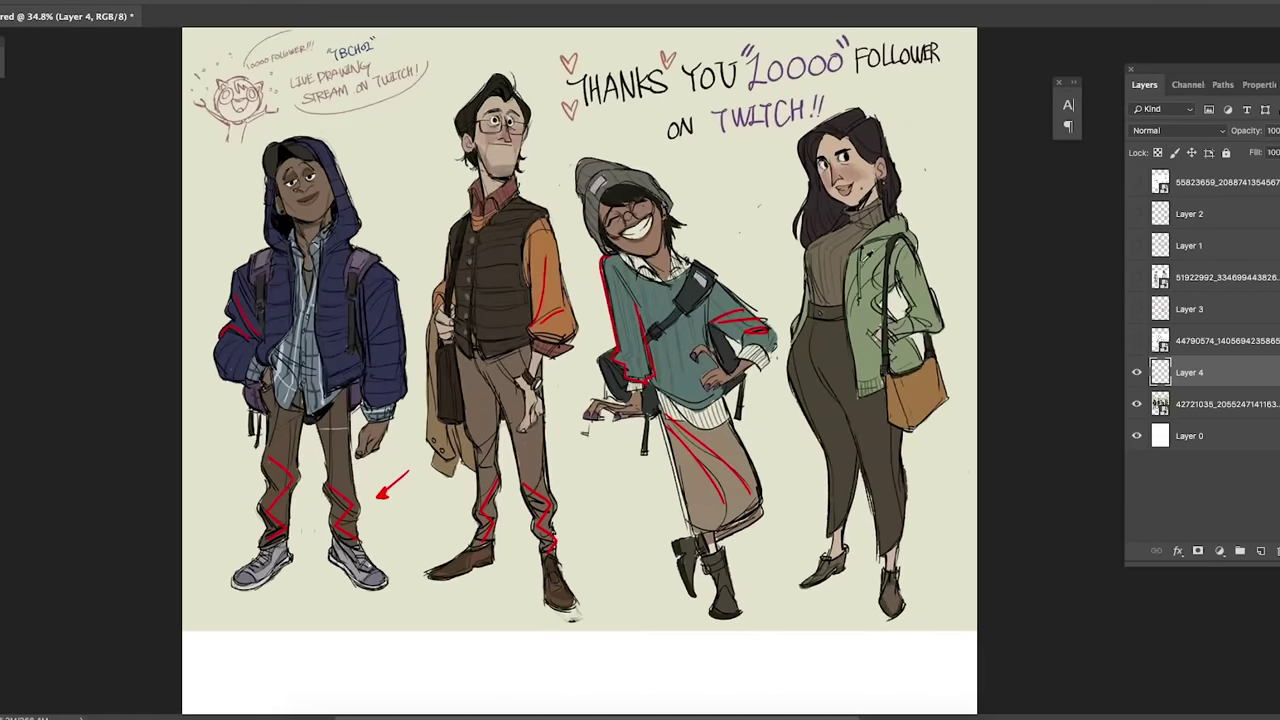
scroll(810, 278, up, 3)
mouse_move(766, 278)
mouse_down()
mouse_move(818, 344)
mouse_move(844, 334)
mouse_up()
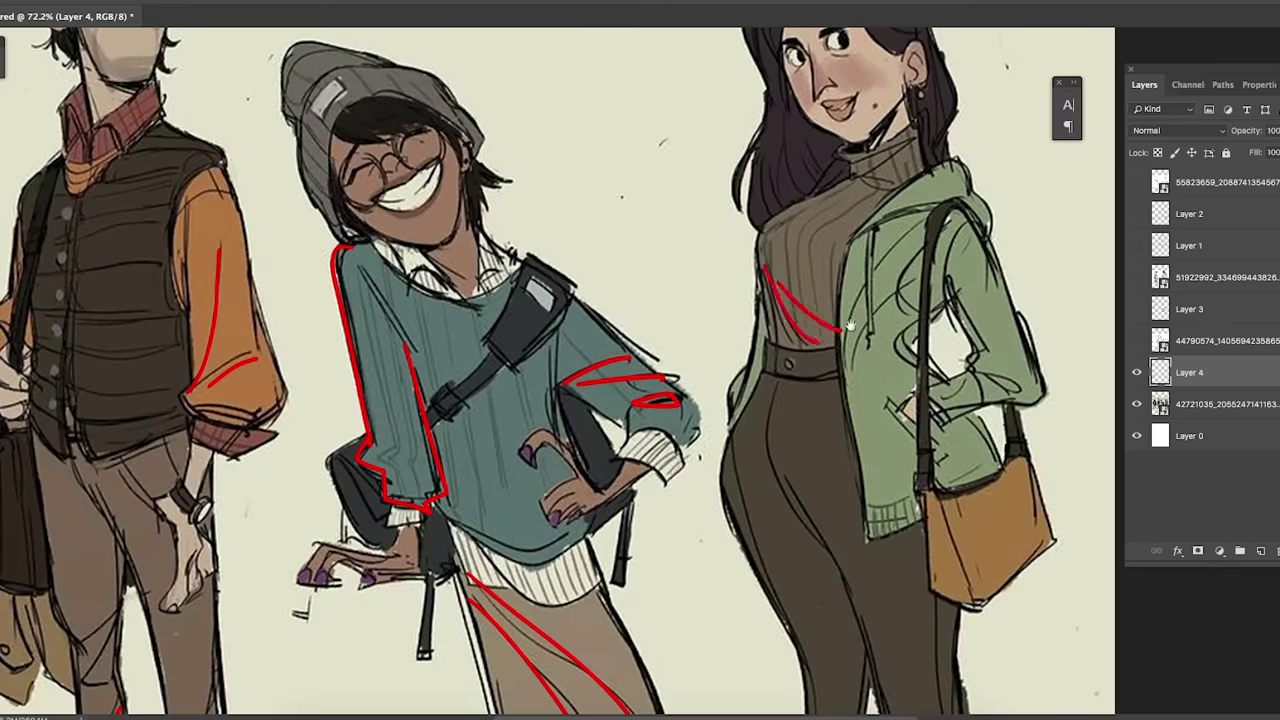
scroll(870, 340, down, 2)
key(ctrl+z)
key(ctrl+z)
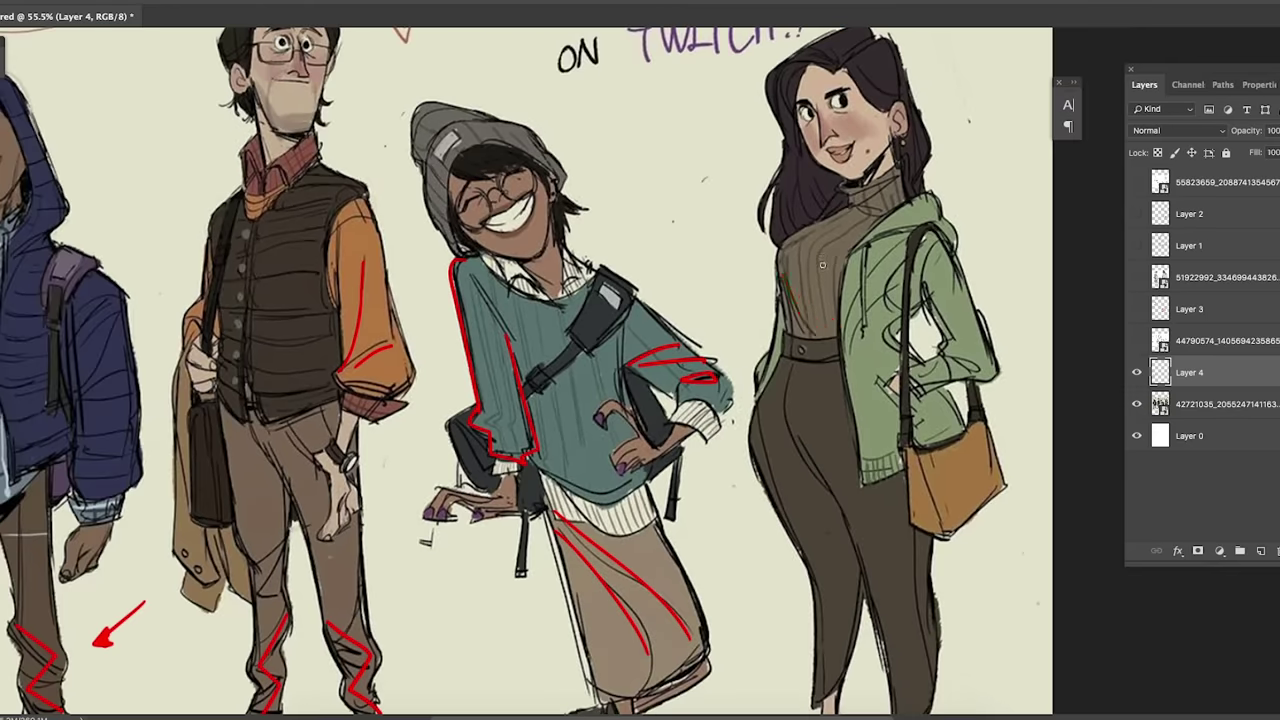